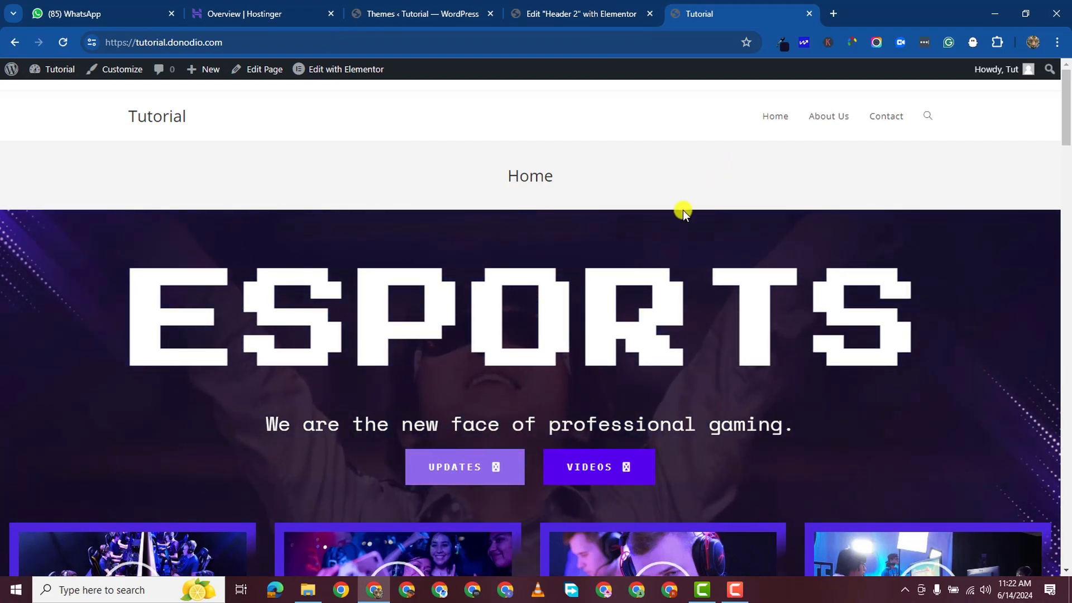
# Look over the Tutorial site's home page, close the "Header 2" Elementor editor, and return to the WordPress Themes page.
pyautogui.scroll(-15, 693, 308)
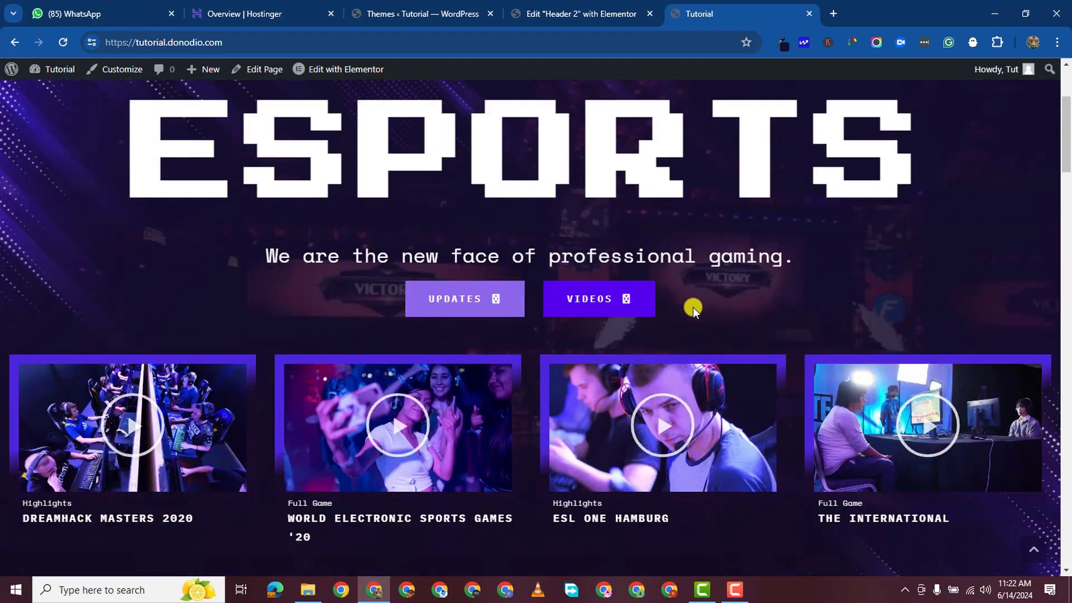
pyautogui.scroll(15, 692, 307)
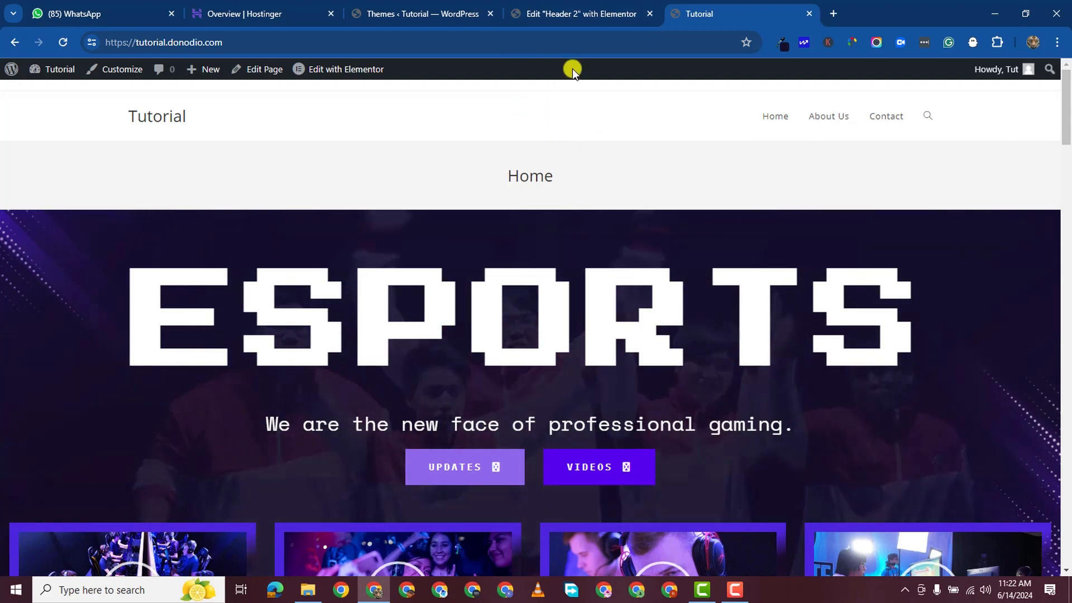
pyautogui.click(650, 14)
pyautogui.click(416, 15)
pyautogui.scroll(1, 296, 249)
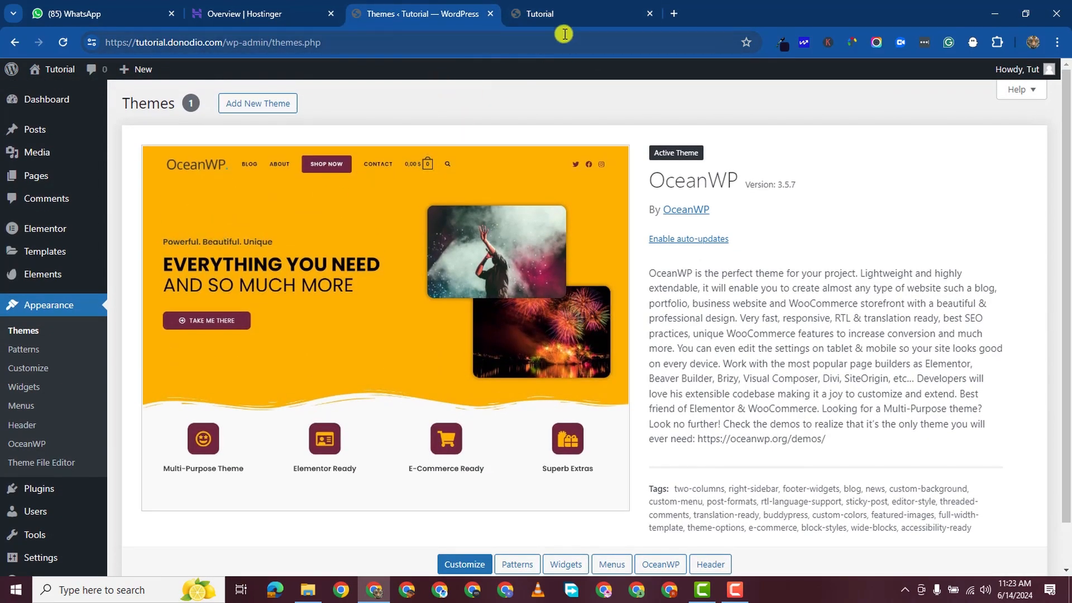
# Compare the live home page's default header with the active OceanWP theme on the Themes page.
pyautogui.click(566, 14)
pyautogui.scroll(-1, 378, 206)
pyautogui.scroll(1, 814, 124)
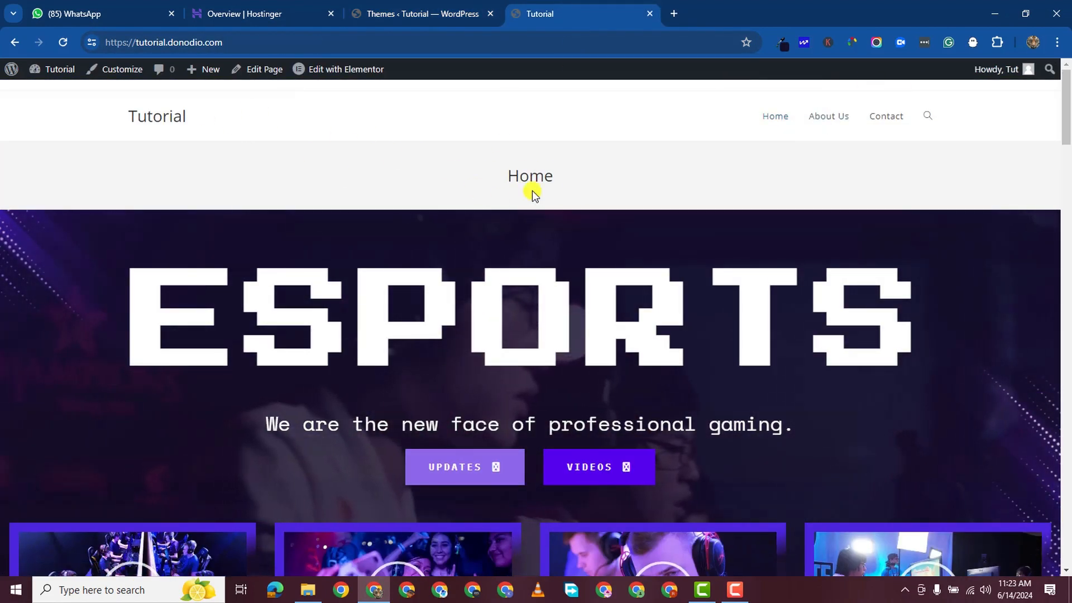
pyautogui.click(367, 18)
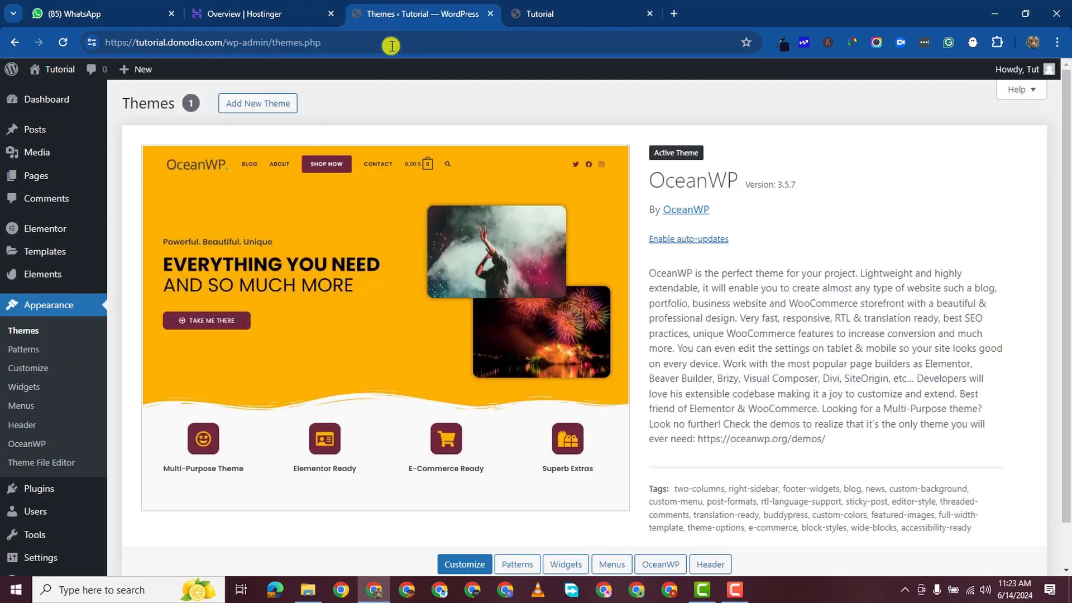
pyautogui.scroll(-1, 430, 299)
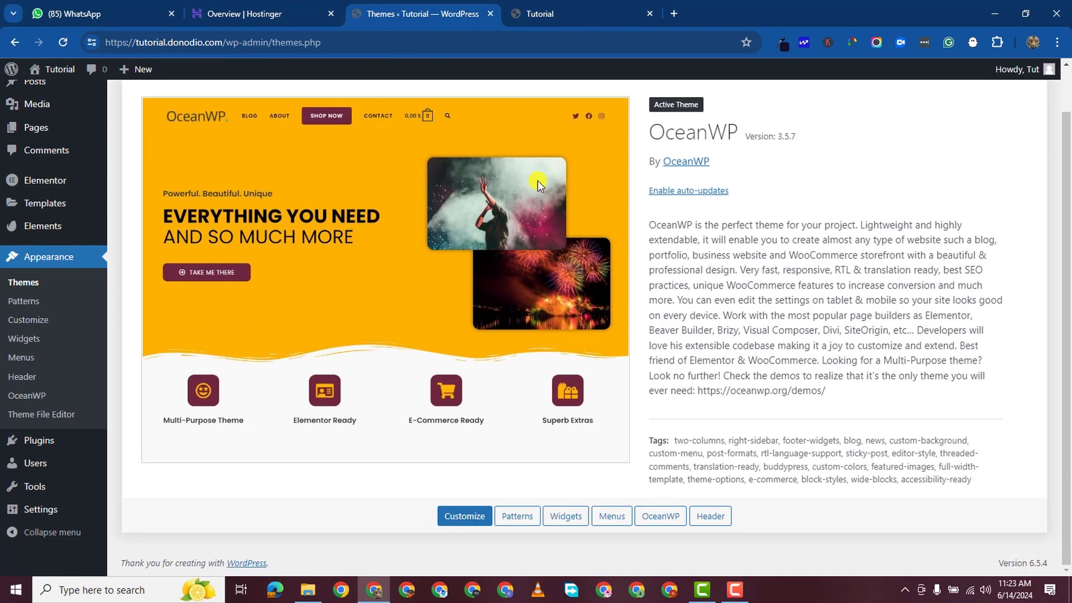
pyautogui.click(541, 16)
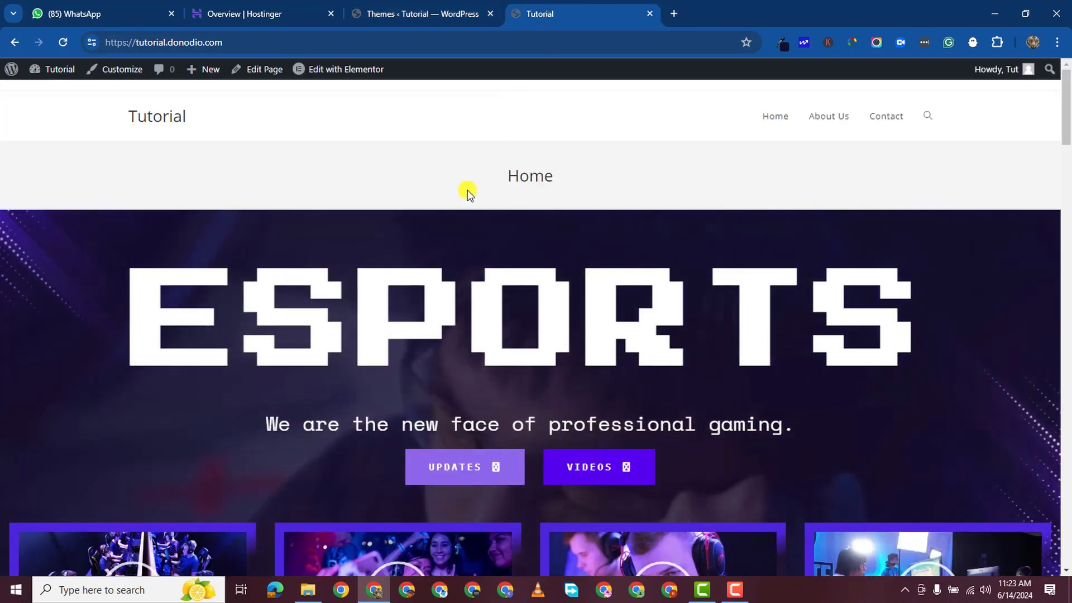
# Search the new-plugin directory for "elementor" and install and activate the Elementor Header & Footer Builder plugin.
pyautogui.click(394, 14)
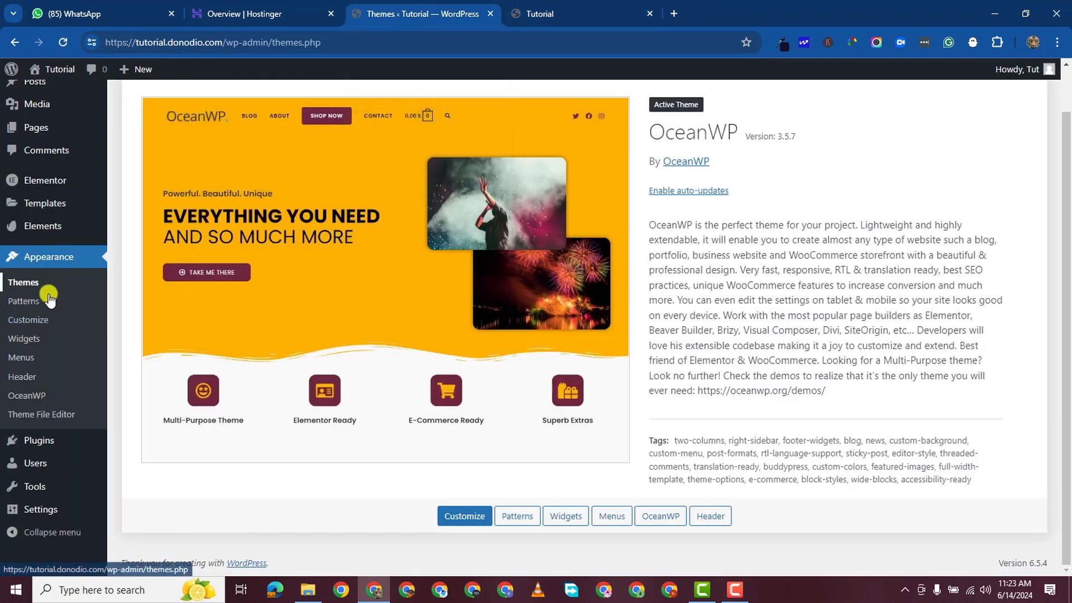
pyautogui.moveTo(41, 439)
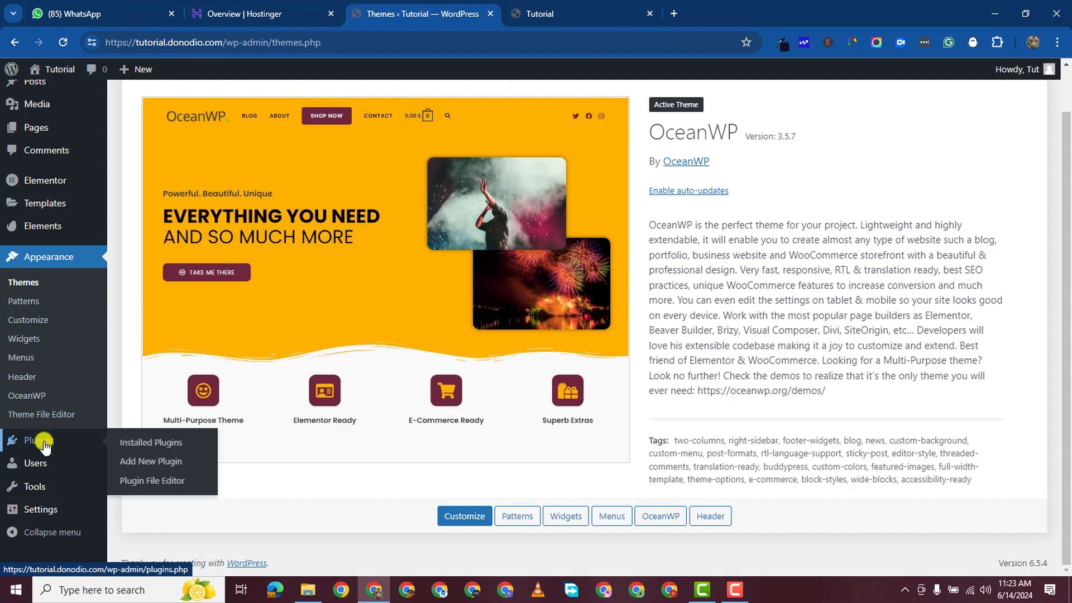
pyautogui.click(146, 462)
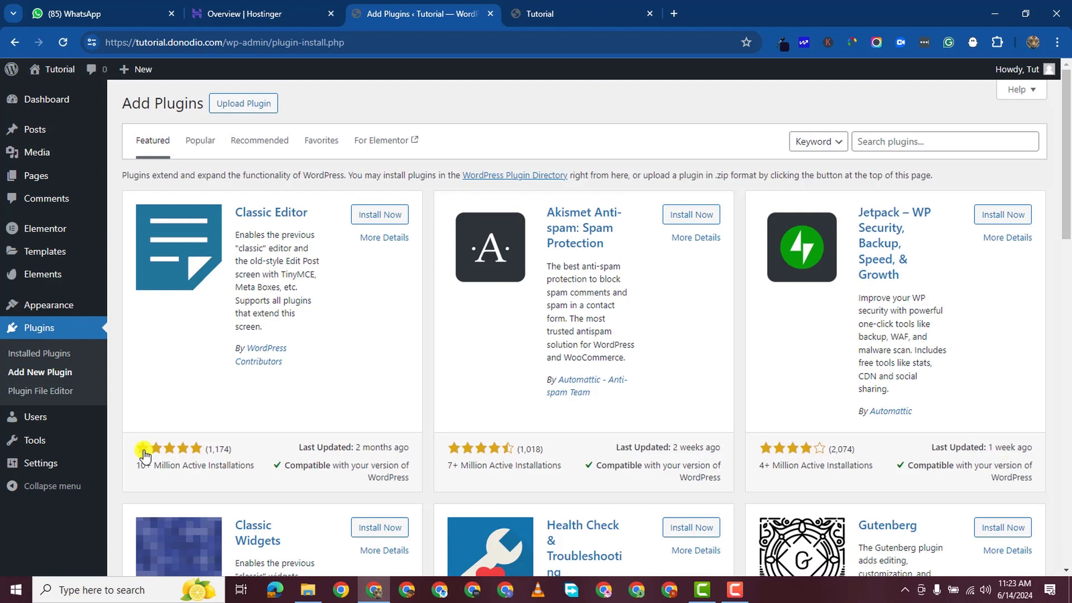
pyautogui.click(881, 141)
pyautogui.write('elem')
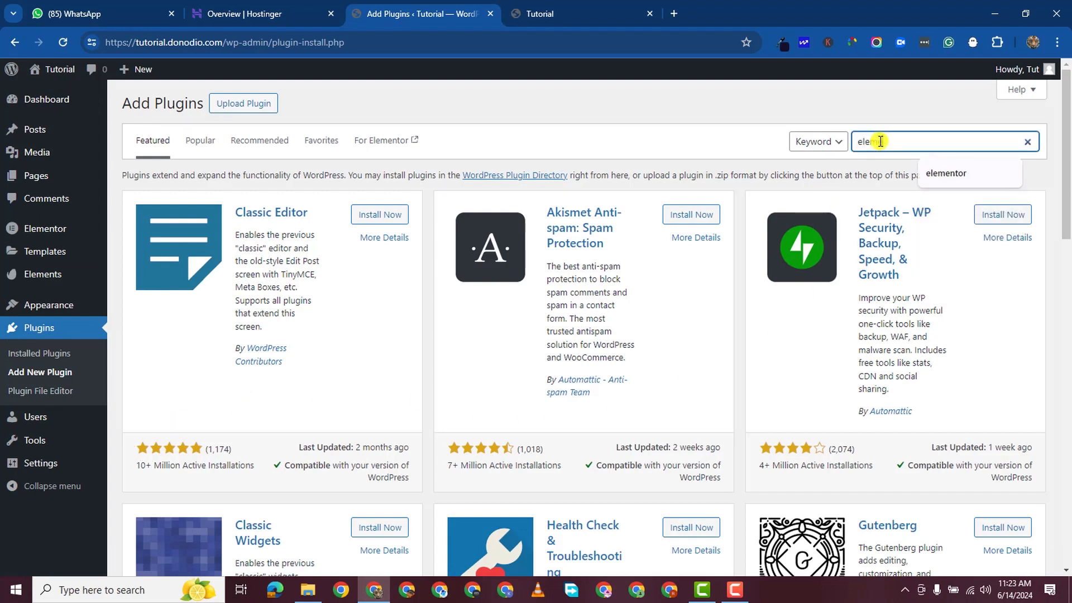
pyautogui.write('entor')
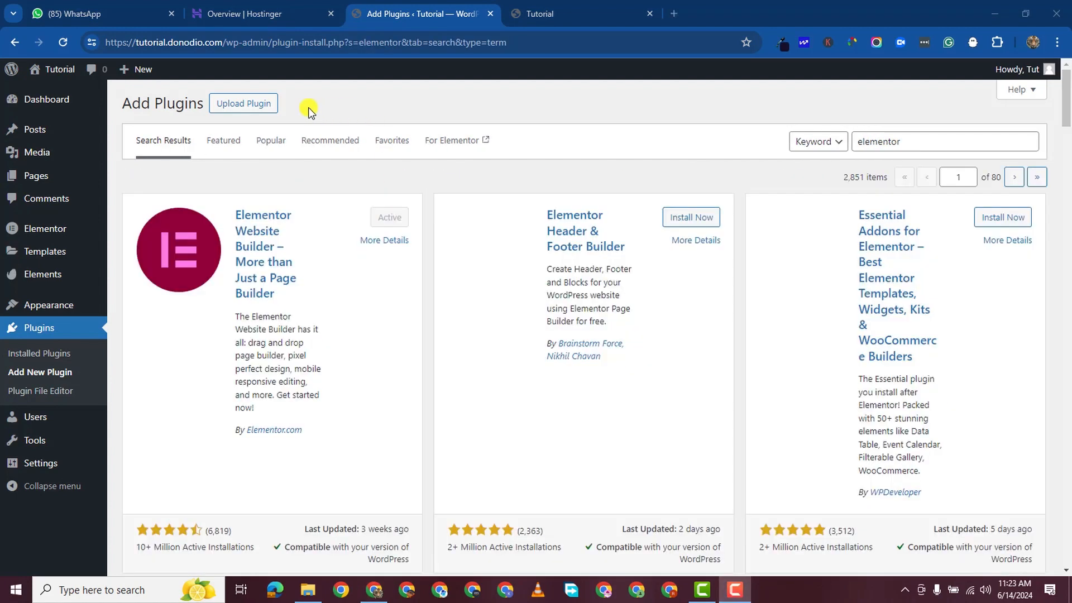
pyautogui.click(679, 217)
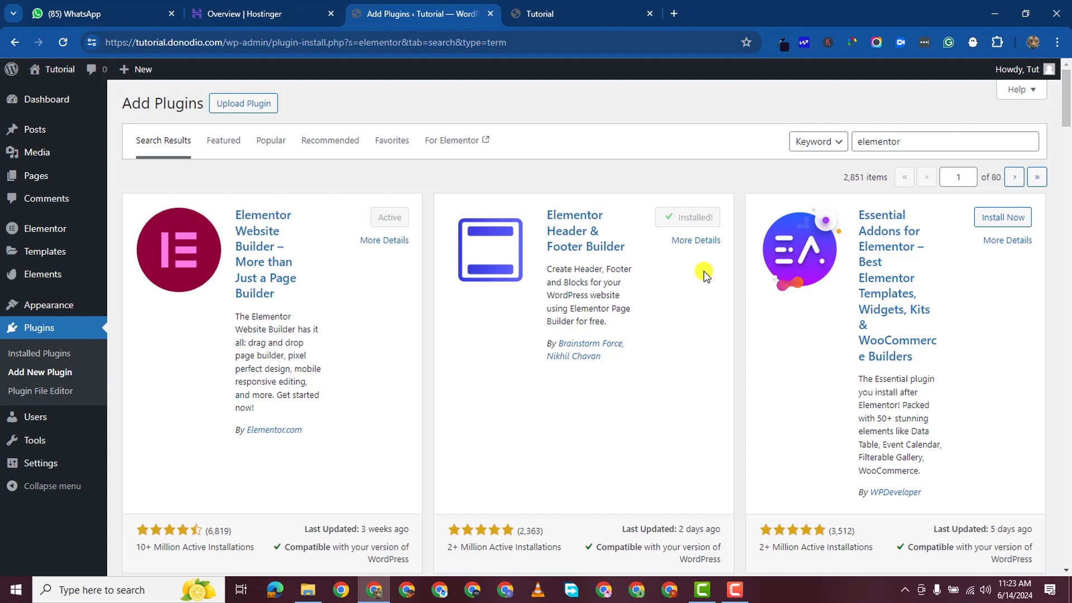
pyautogui.click(697, 219)
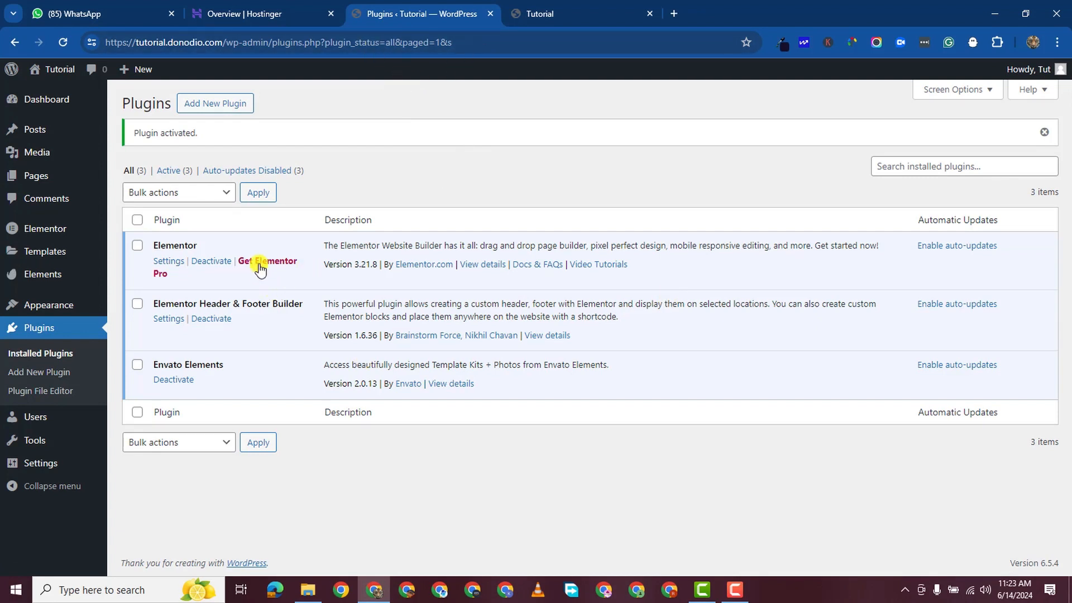
# Open elementor.com in a new browser tab and go to the Page Builder Plugin pricing page.
pyautogui.click(674, 12)
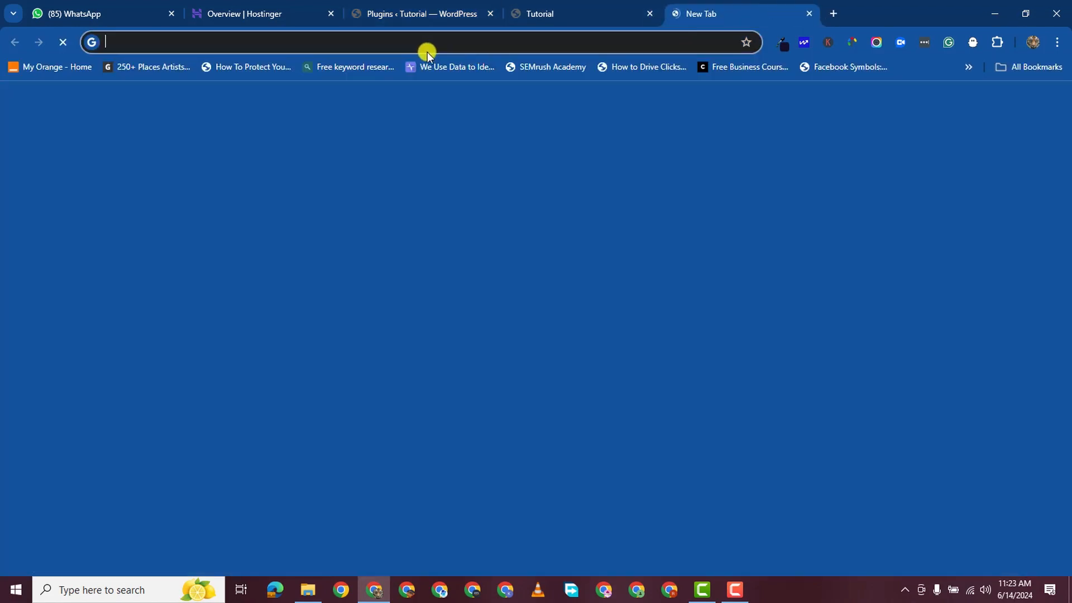
pyautogui.click(443, 38)
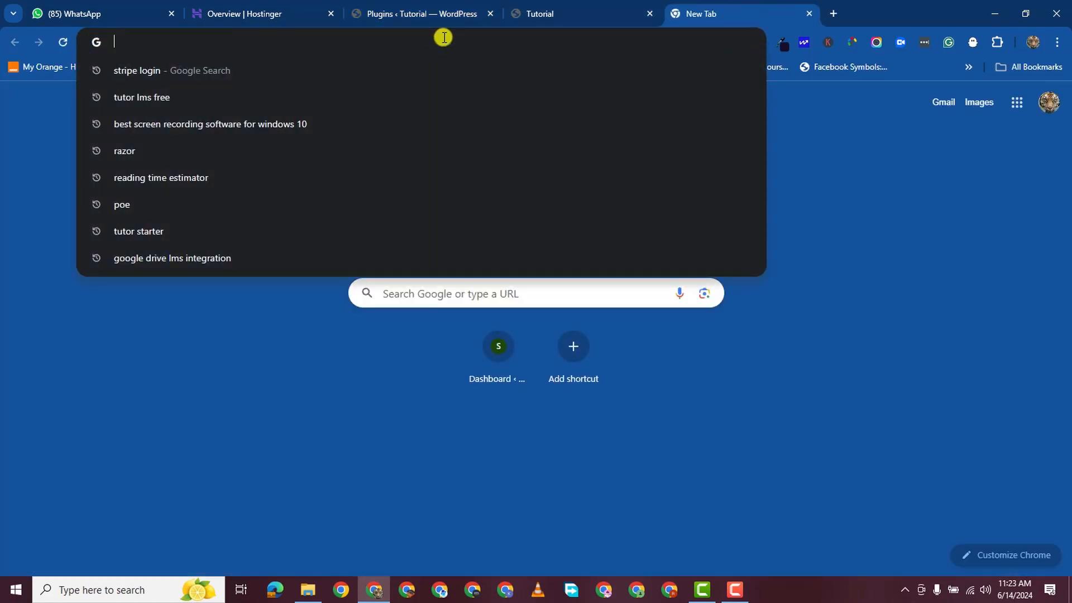
pyautogui.write('elementor')
pyautogui.press('Return')
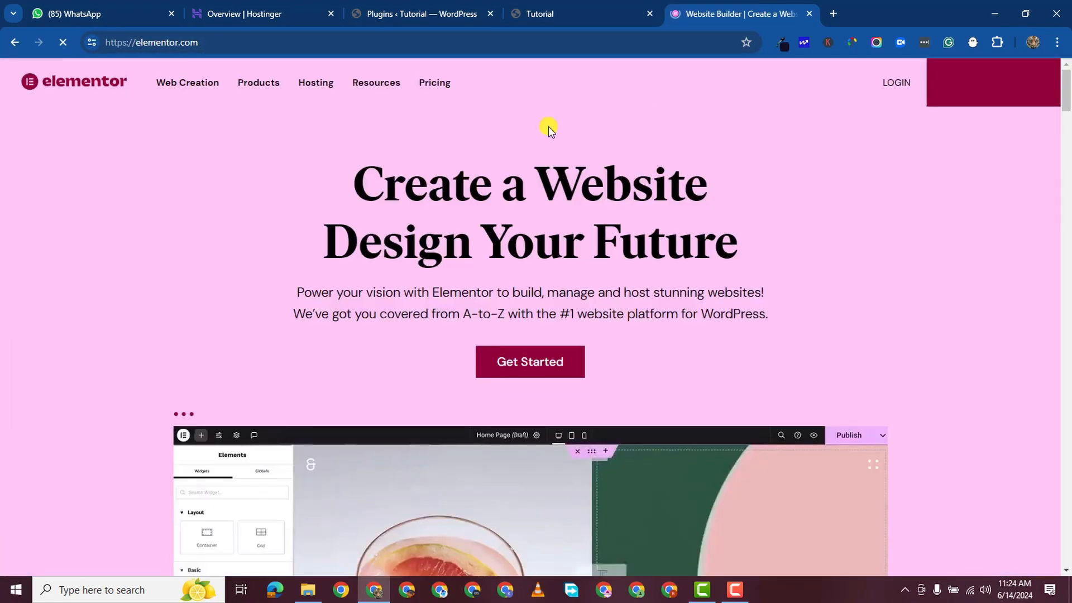
pyautogui.click(509, 83)
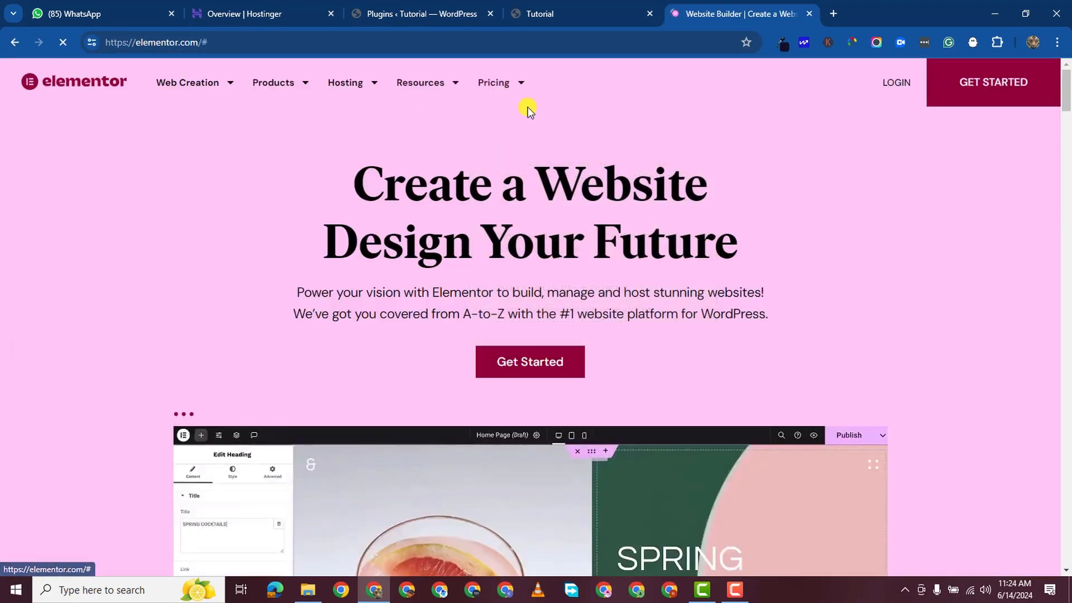
pyautogui.click(517, 85)
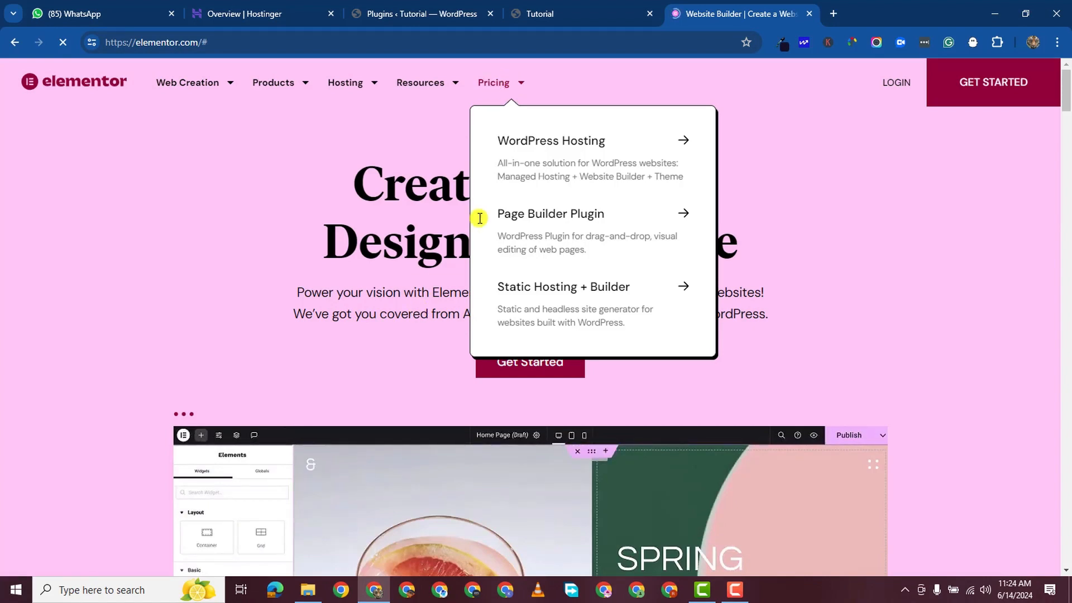
pyautogui.click(556, 215)
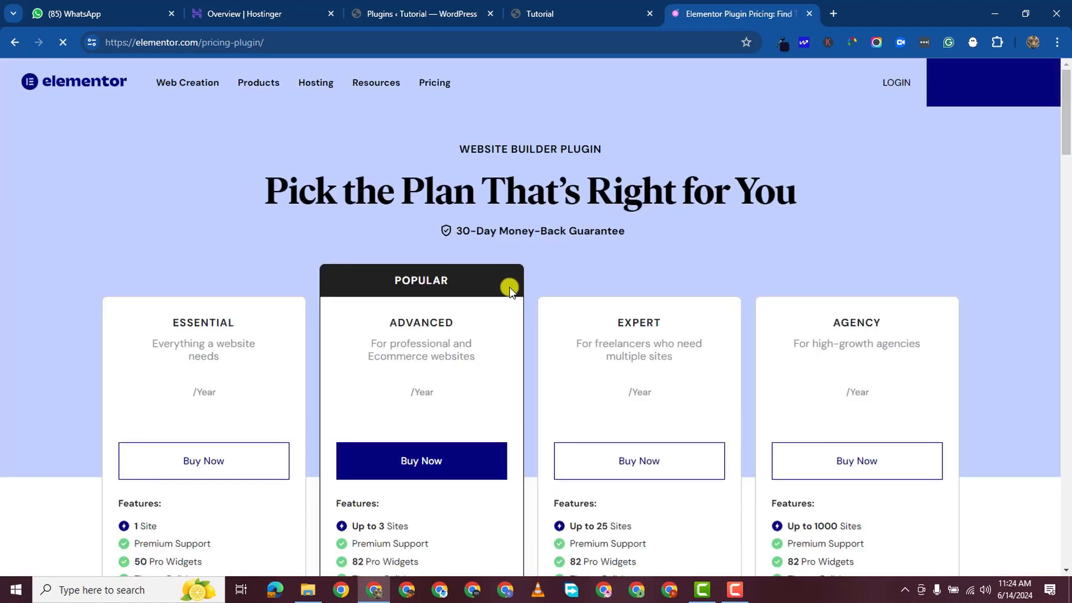
# Examine the prices and features of the Essential, Advanced, Expert and Agency plans, and close the pricing page.
pyautogui.scroll(-4, 510, 288)
pyautogui.scroll(2, 340, 323)
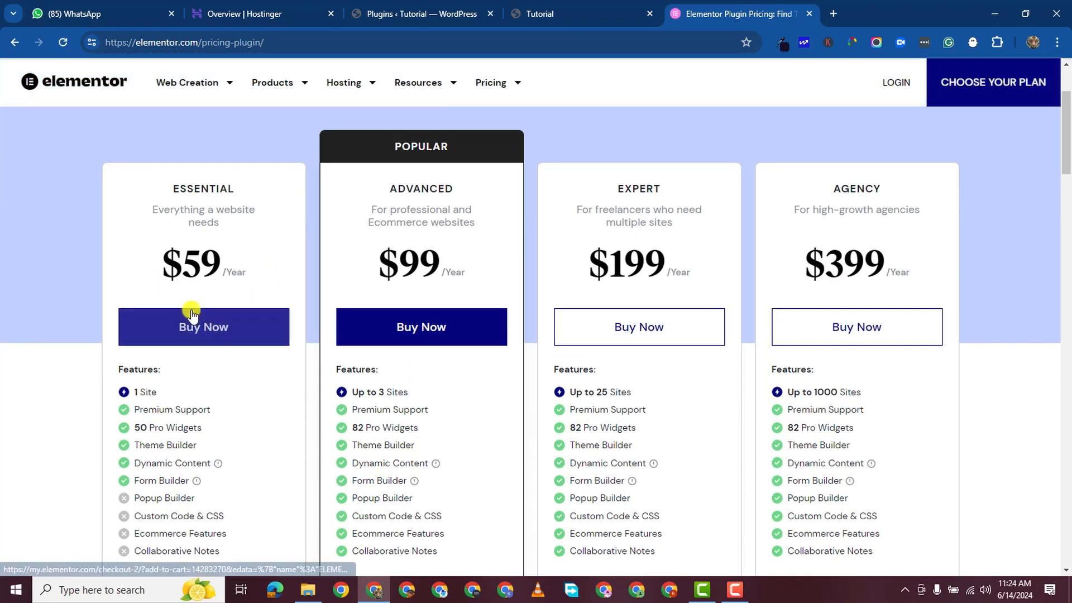
pyautogui.scroll(-1, 247, 337)
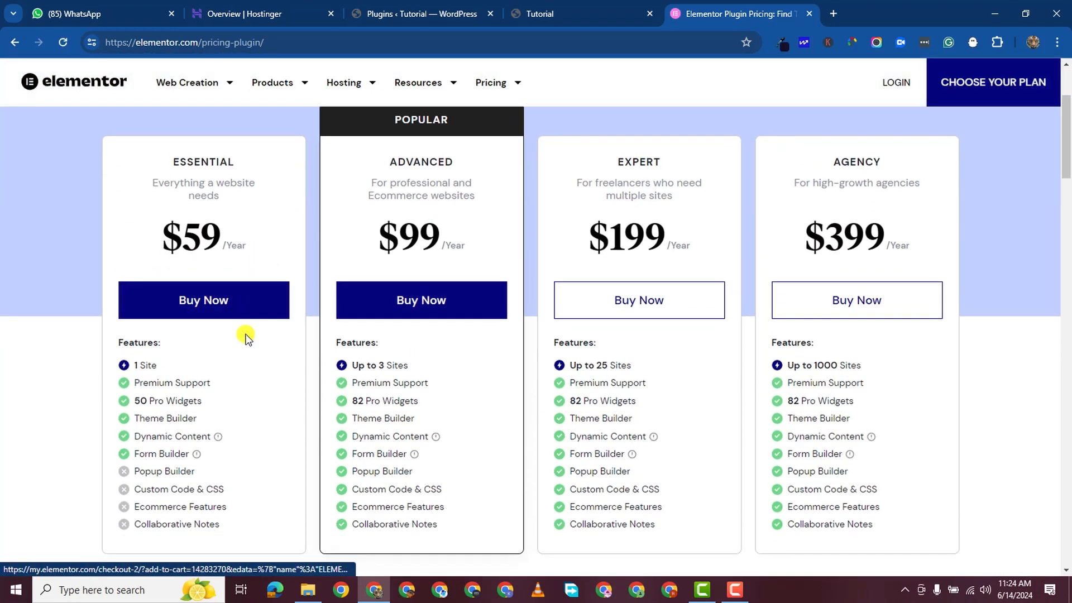
pyautogui.scroll(-2, 247, 337)
pyautogui.scroll(1, 347, 203)
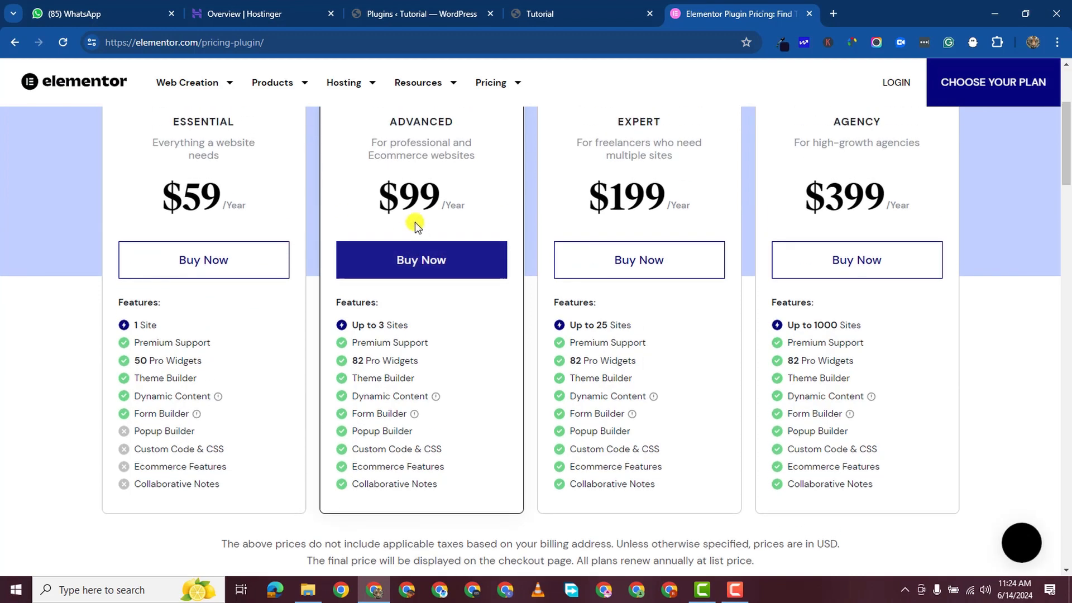
pyautogui.click(809, 13)
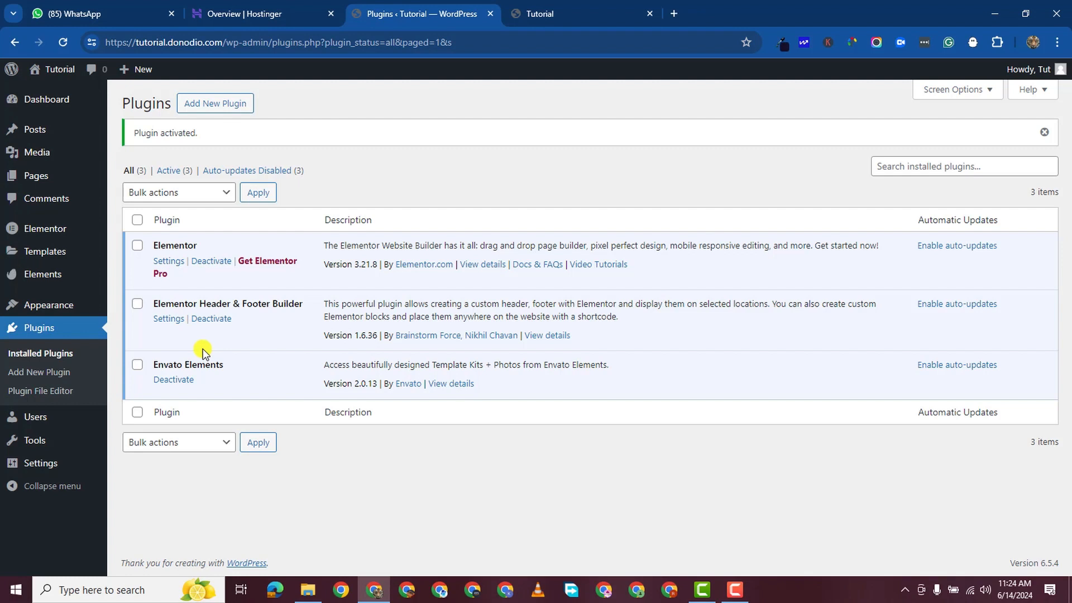
# Open the Elementor Header & Footer Builder template list in the WordPress admin.
pyautogui.moveTo(58, 311)
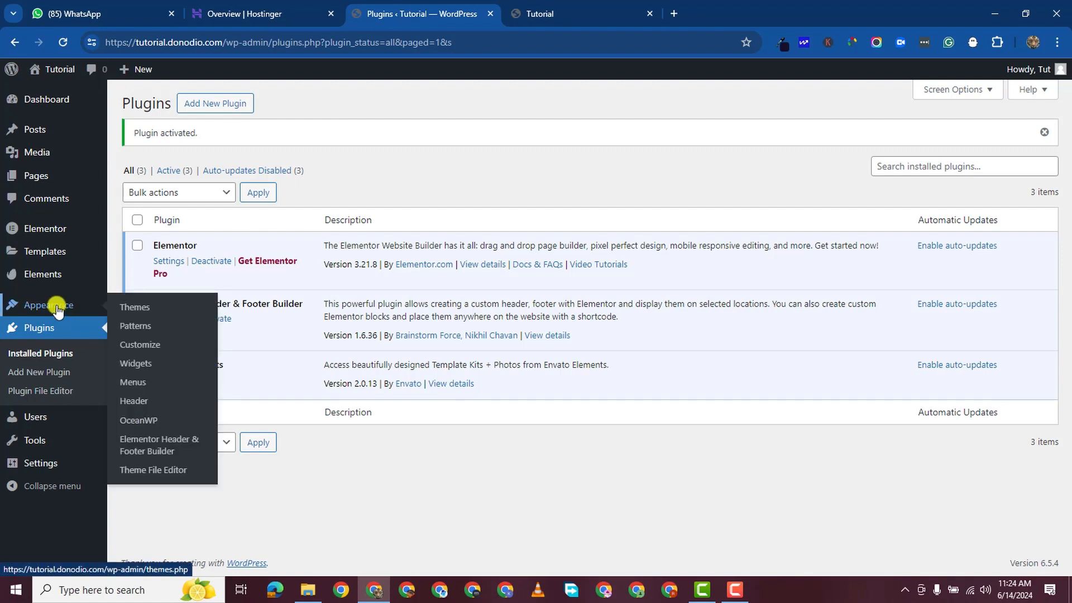
pyautogui.click(156, 445)
# Examine the current header and page content across the live site's About Us, Contact and Home pages.
pyautogui.click(581, 10)
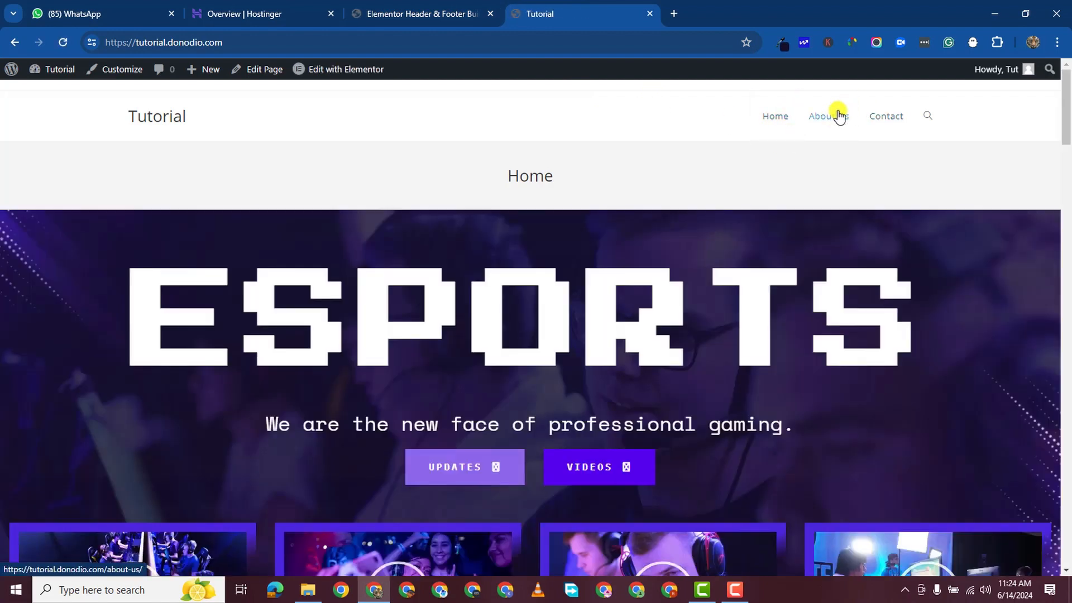
pyautogui.click(840, 116)
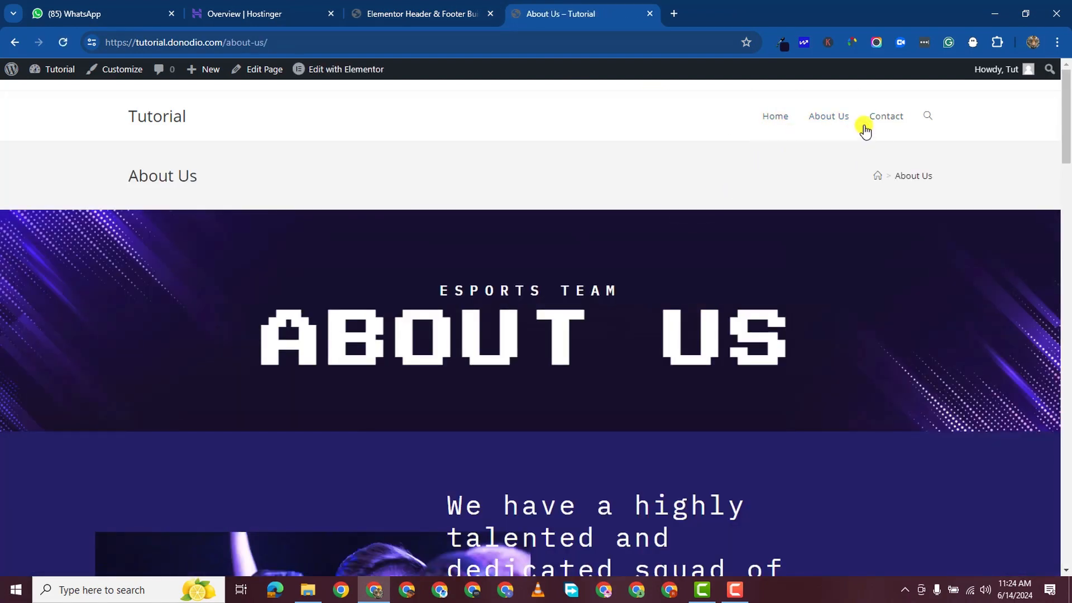
pyautogui.click(864, 128)
pyautogui.scroll(-6, 708, 269)
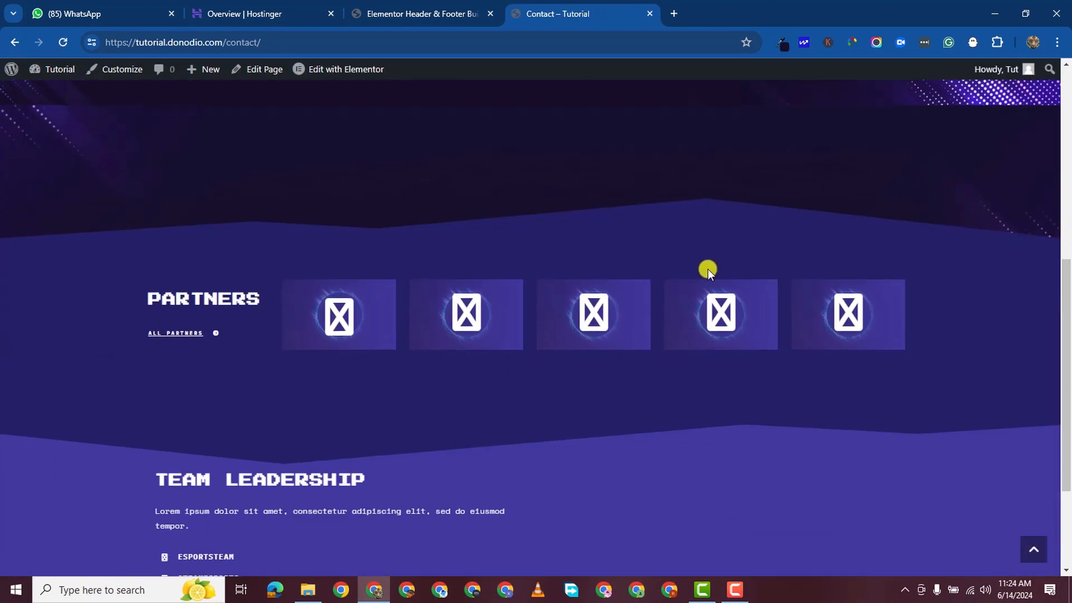
pyautogui.scroll(8, 721, 257)
pyautogui.click(771, 112)
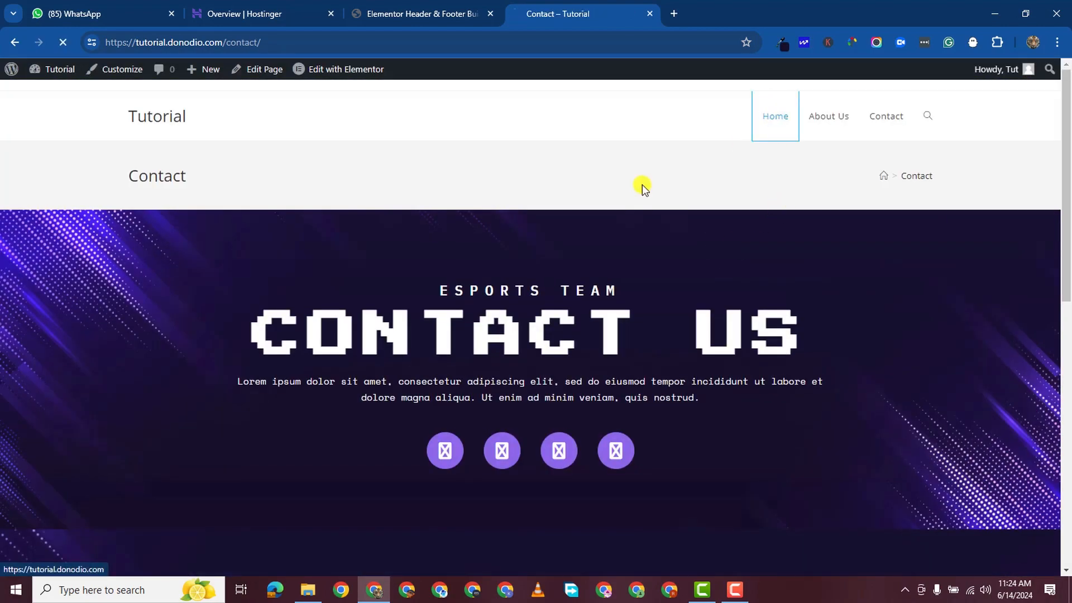
pyautogui.scroll(-15, 567, 292)
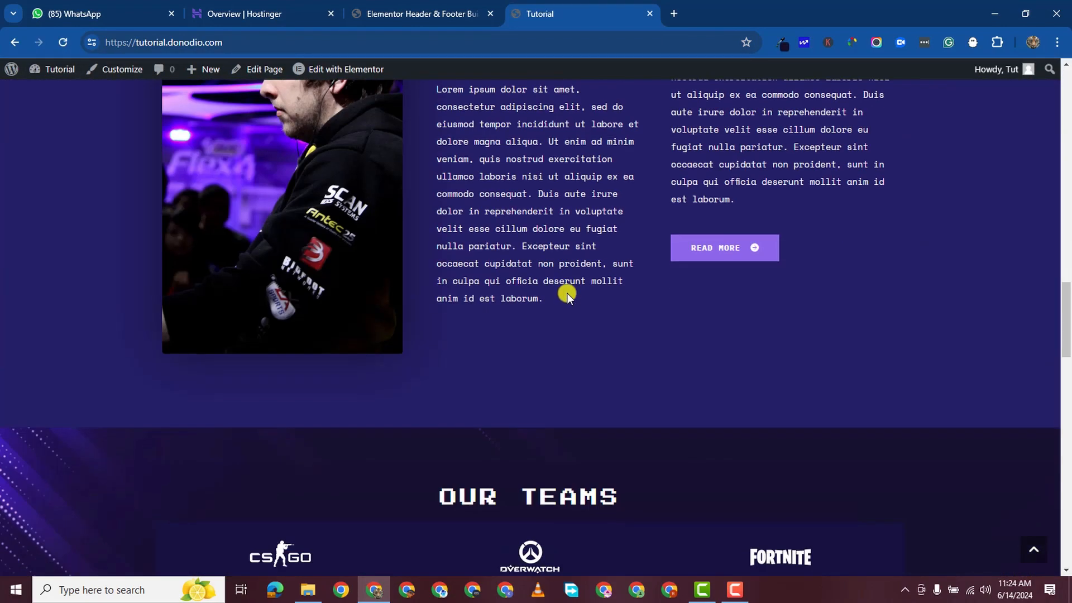
pyautogui.scroll(-15, 567, 293)
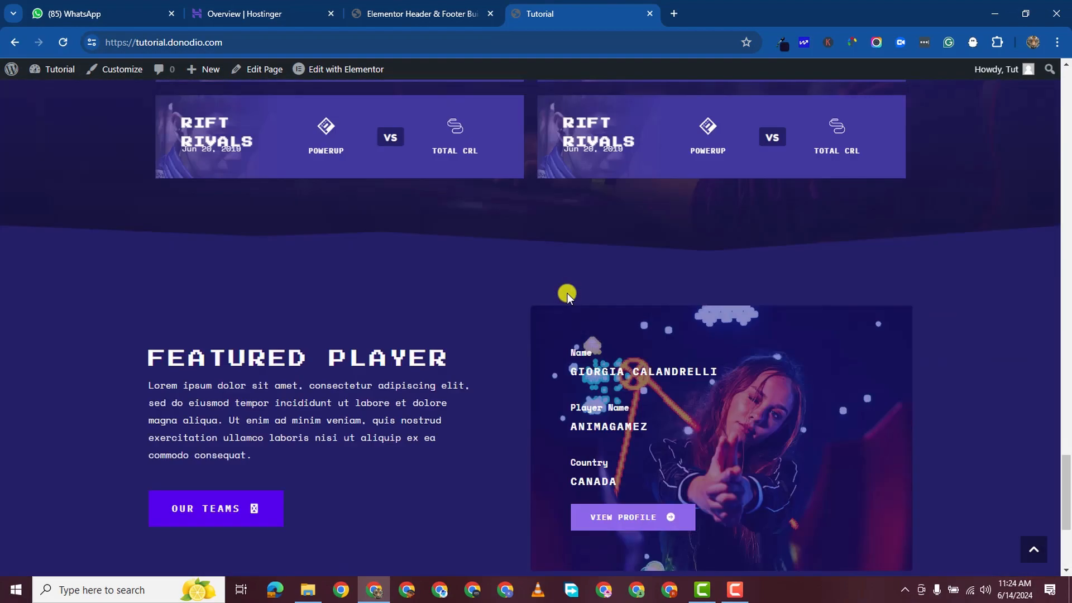
pyautogui.scroll(20, 567, 293)
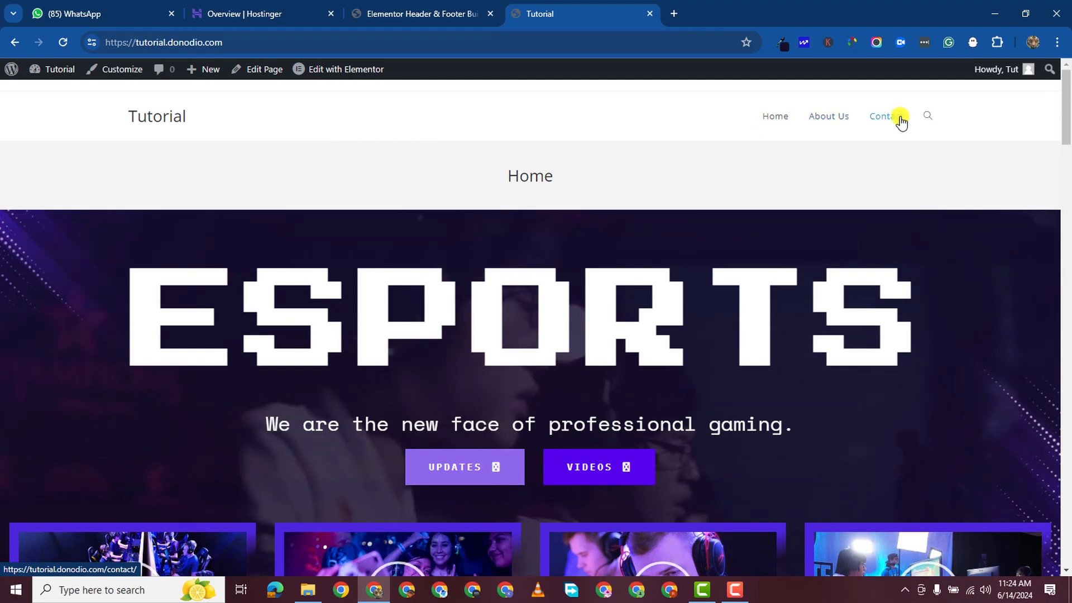
# Add a new Elementor Header & Footer Builder template titled "Header 1" and set its template type to Header.
pyautogui.click(397, 15)
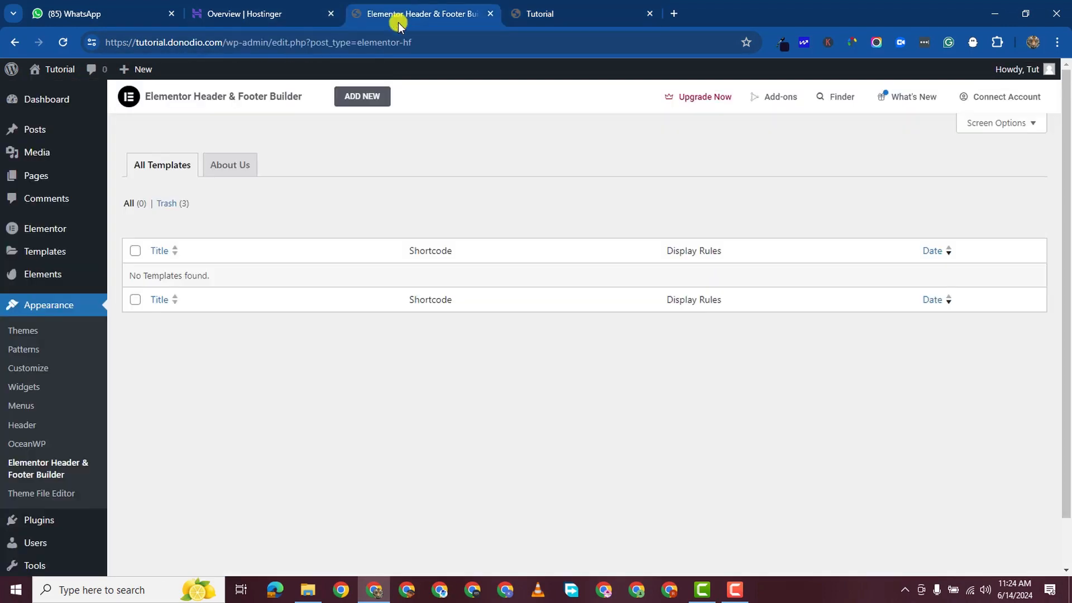
pyautogui.click(360, 101)
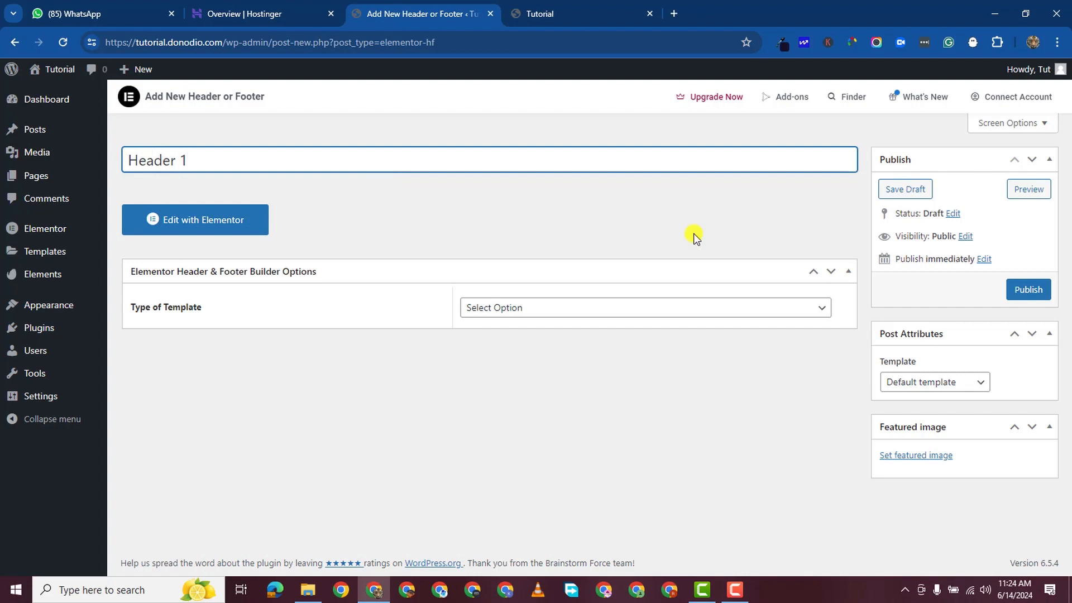
pyautogui.click(547, 308)
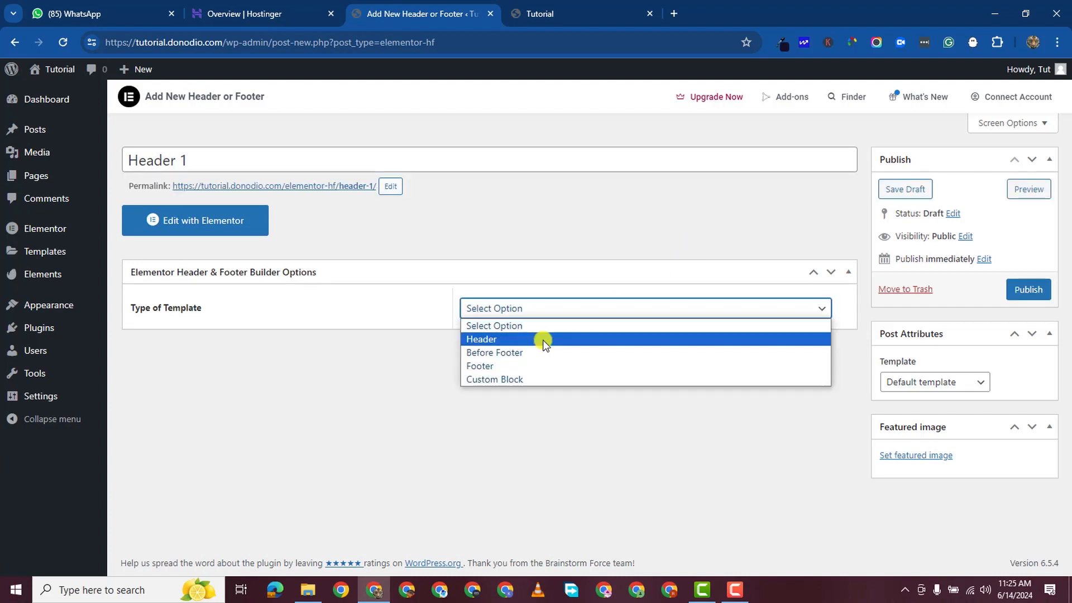
pyautogui.click(546, 337)
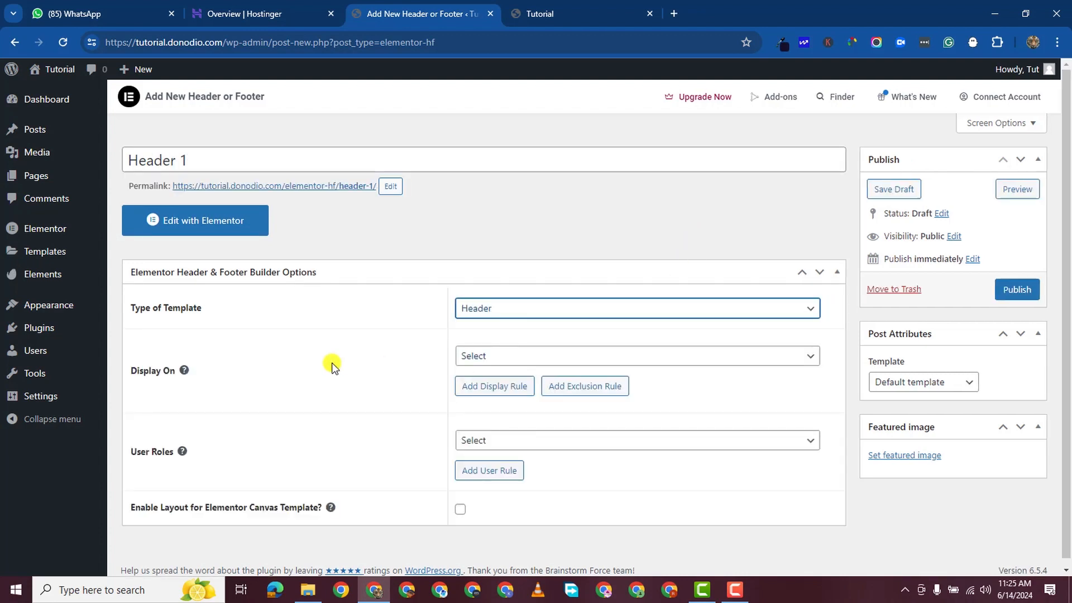
# Set the template's display rule to Specific Pages / Posts / Taxonomies, etc. and choose the Home page as its target.
pyautogui.click(538, 361)
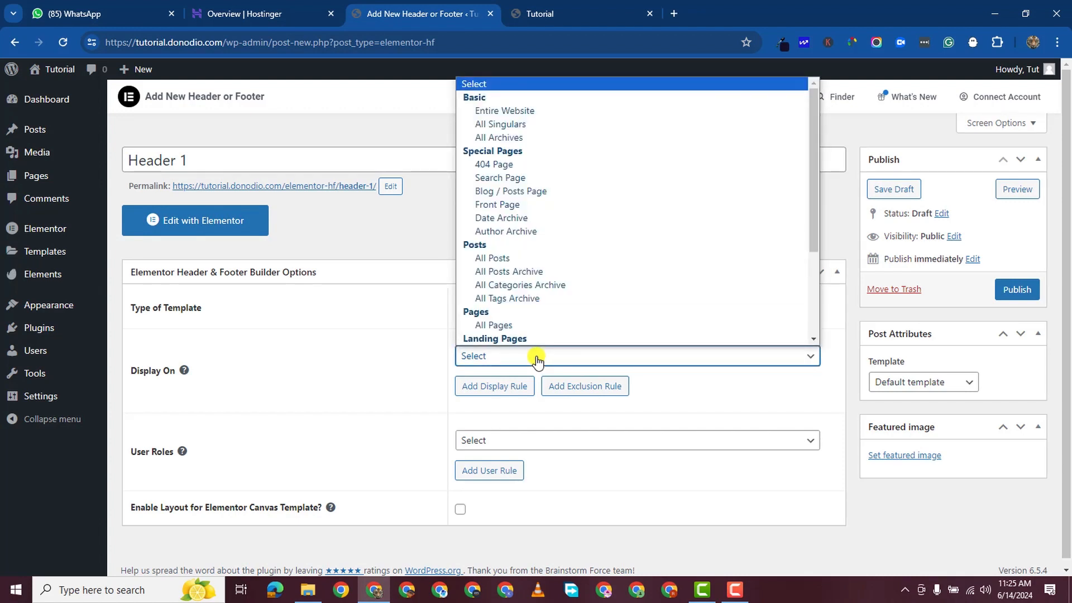
pyautogui.click(537, 360)
pyautogui.click(537, 360)
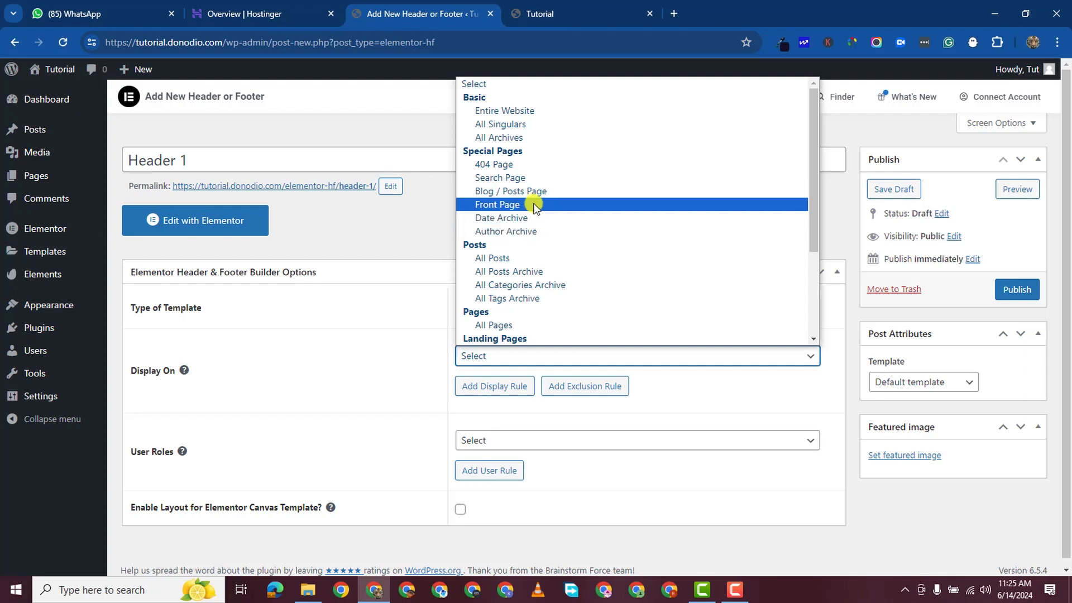
pyautogui.scroll(-3, 527, 263)
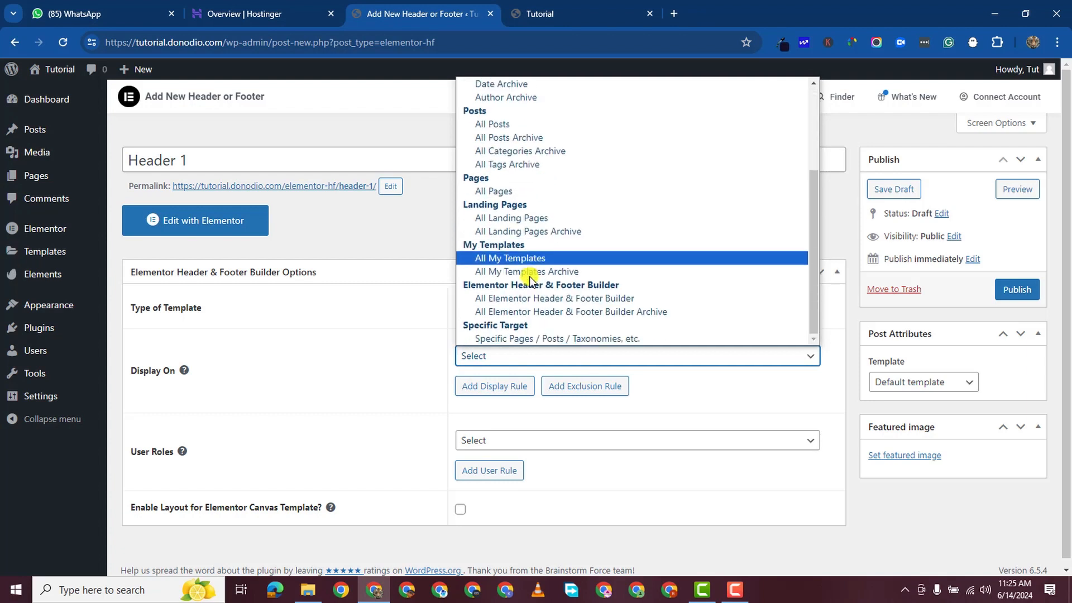
pyautogui.click(553, 339)
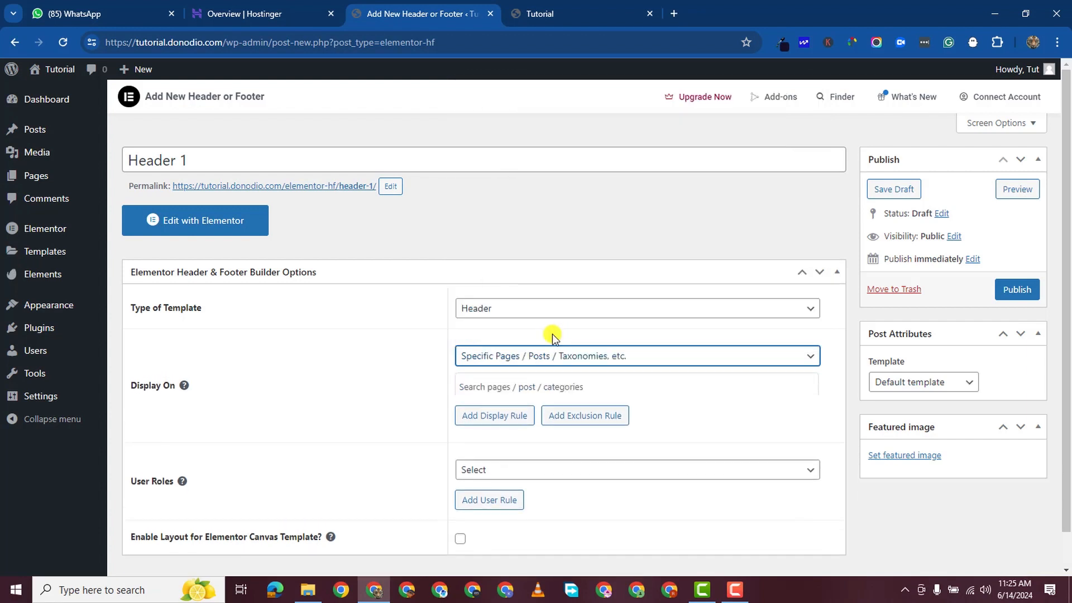
pyautogui.click(521, 389)
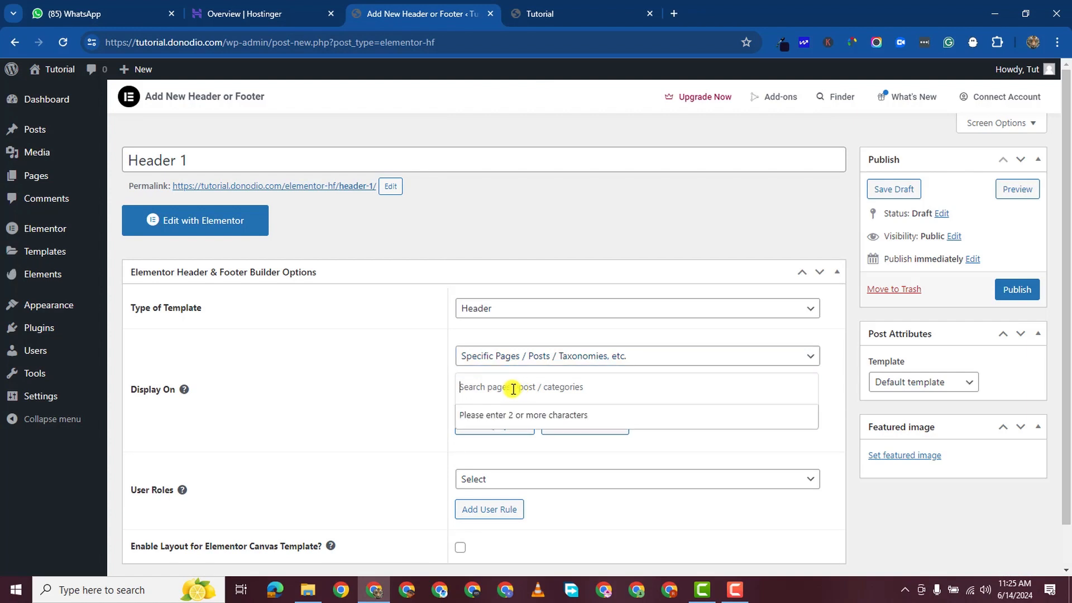
pyautogui.write('home')
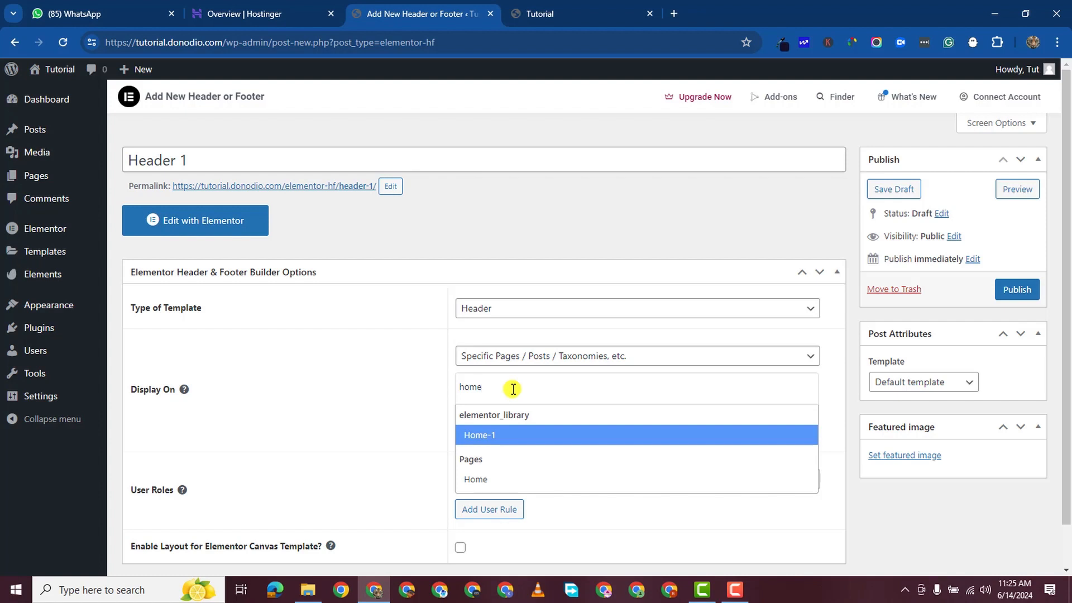
pyautogui.click(524, 481)
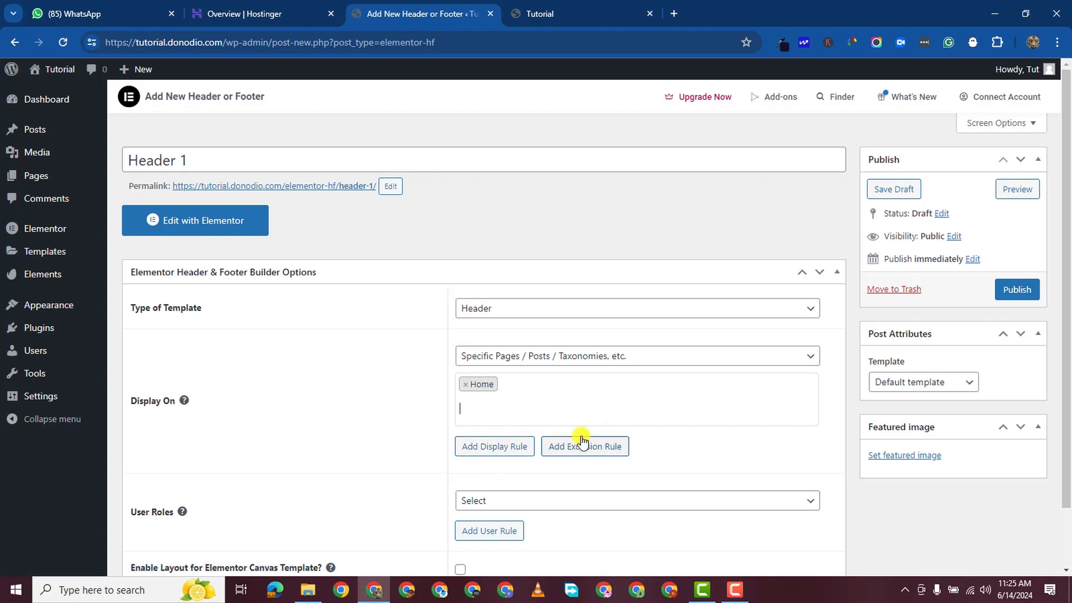
# Set the template's user roles to All and publish the template.
pyautogui.scroll(-2, 605, 501)
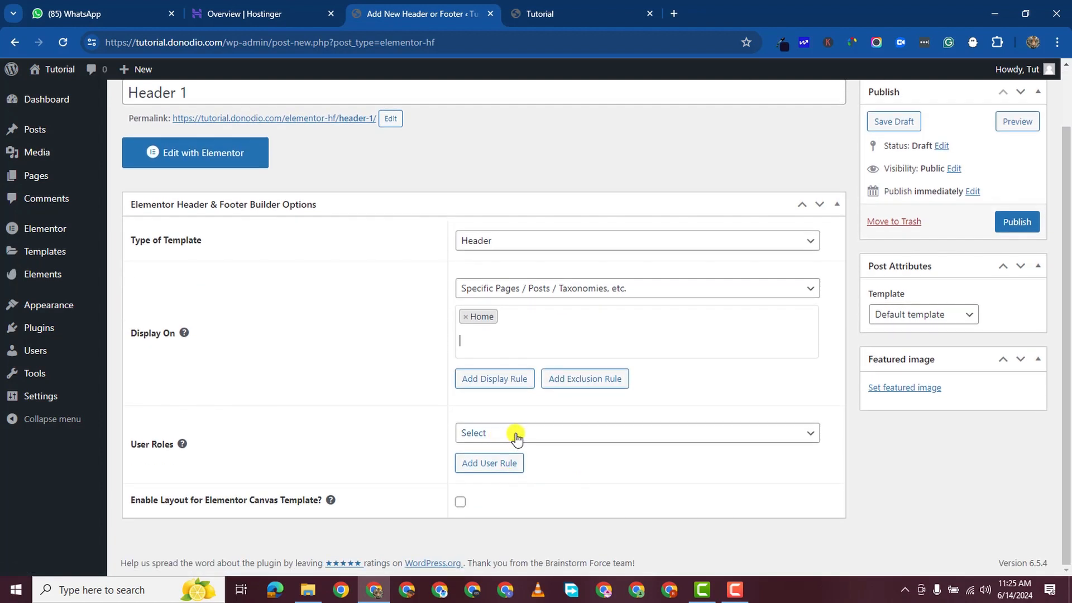
pyautogui.click(516, 438)
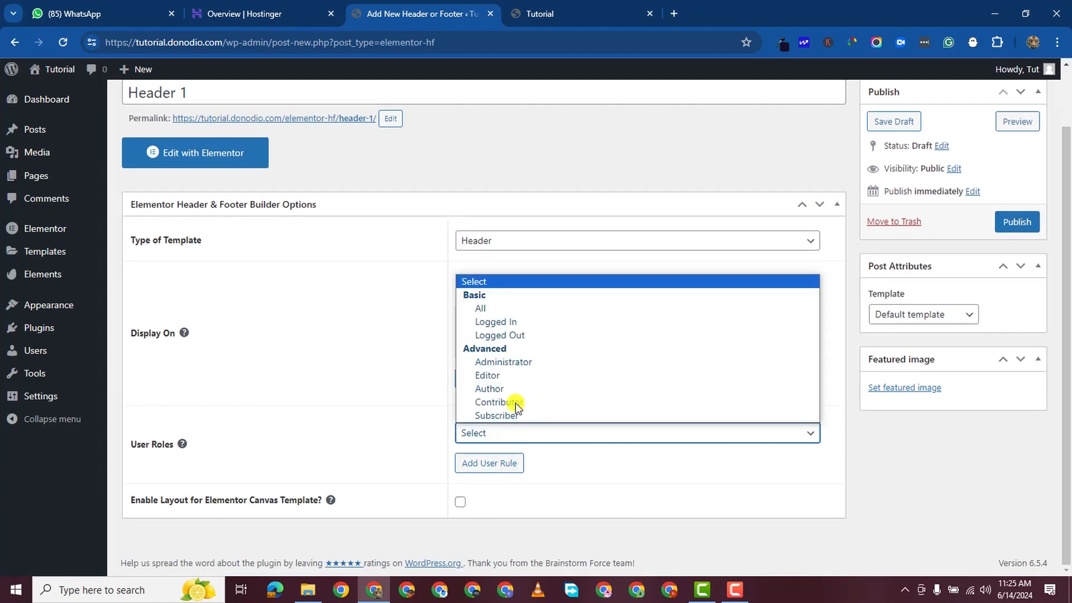
pyautogui.click(509, 308)
pyautogui.click(1018, 222)
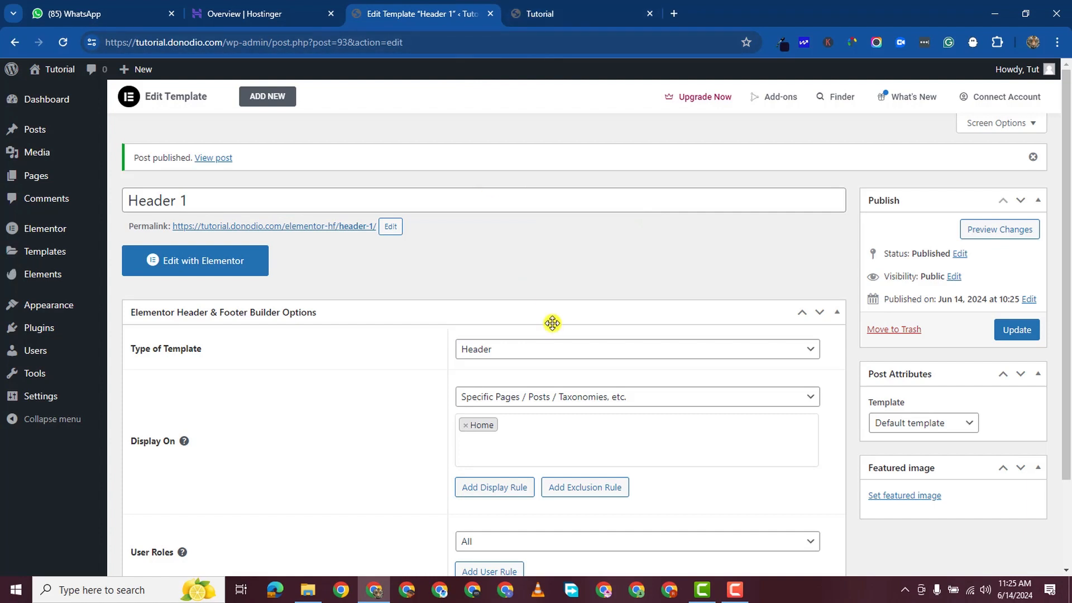
# Open Header 1 in the Elementor editor and add a Flexbox container with three columns, the middle one widest.
pyautogui.scroll(-1, 250, 226)
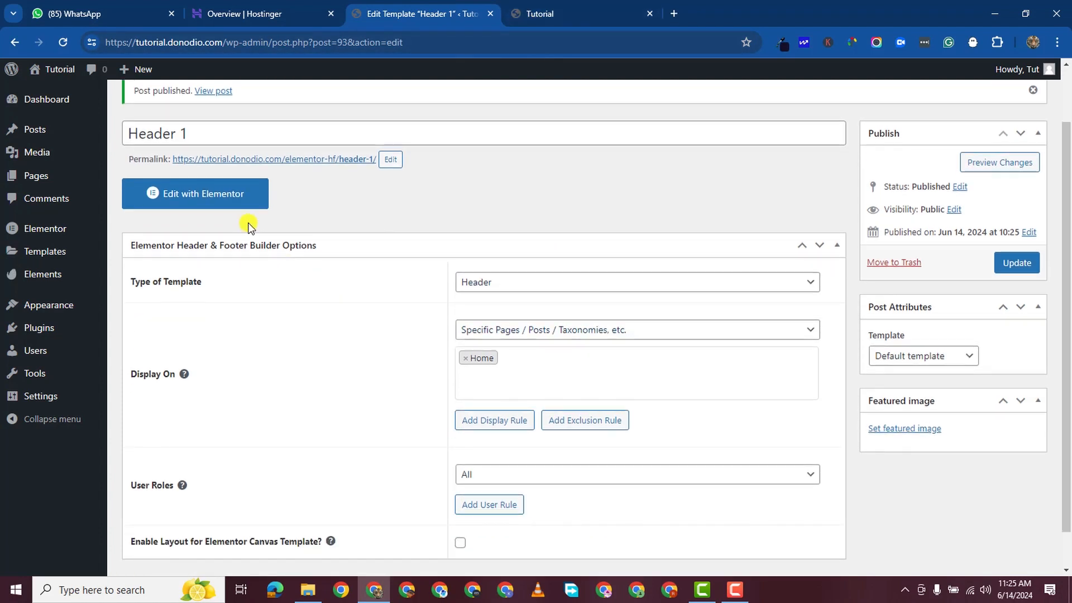
pyautogui.click(211, 201)
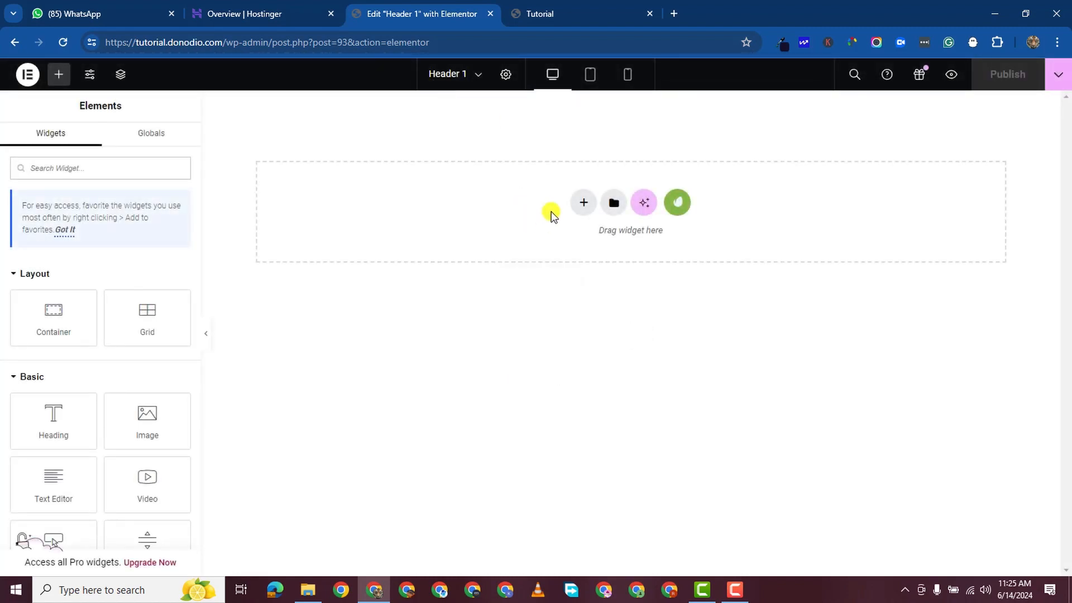
pyautogui.click(578, 204)
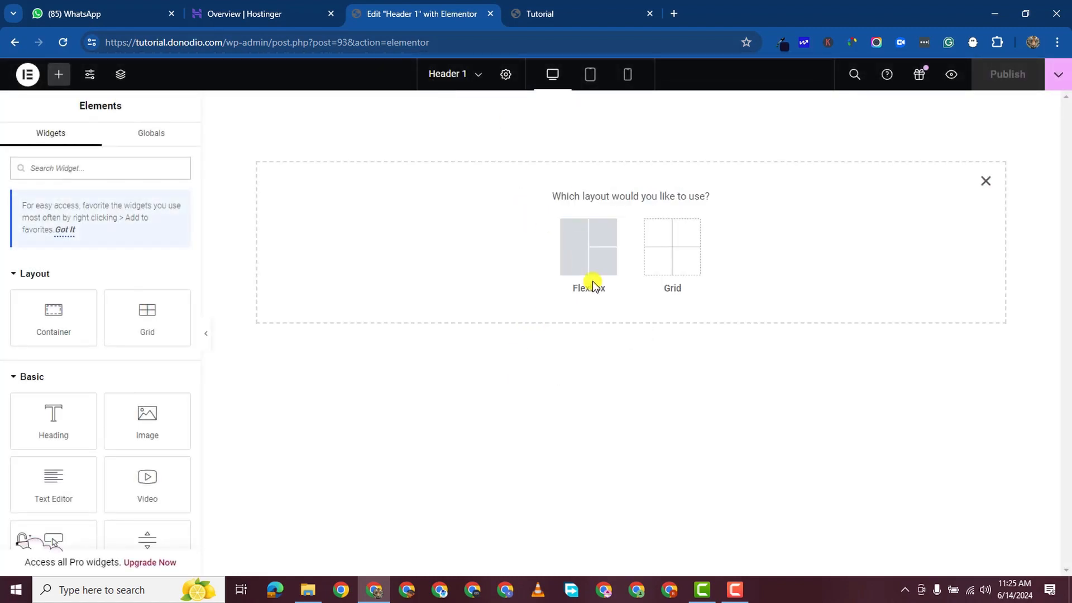
pyautogui.click(578, 246)
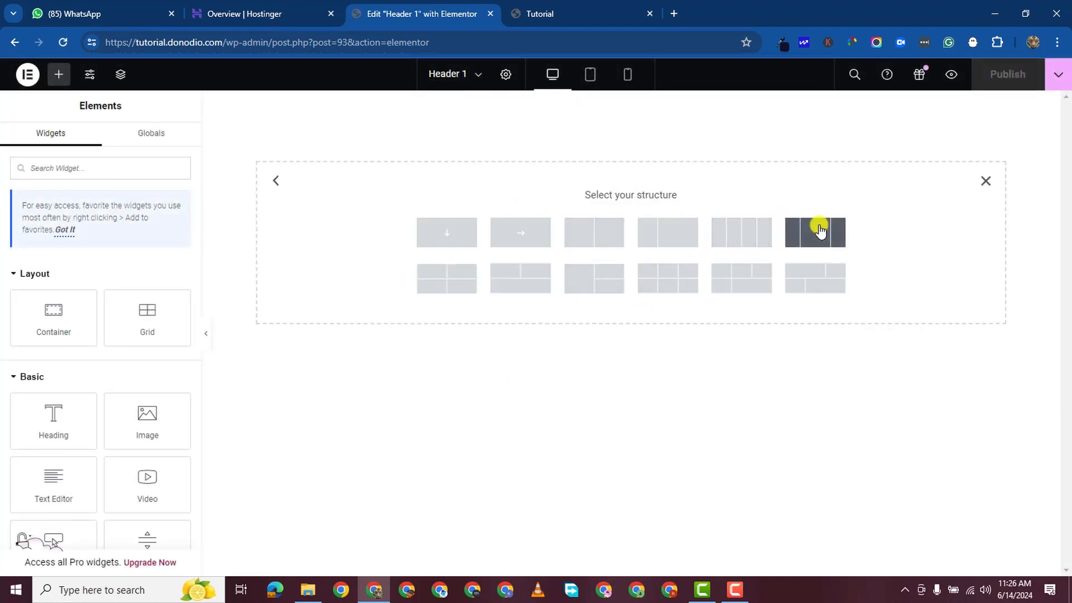
pyautogui.click(819, 231)
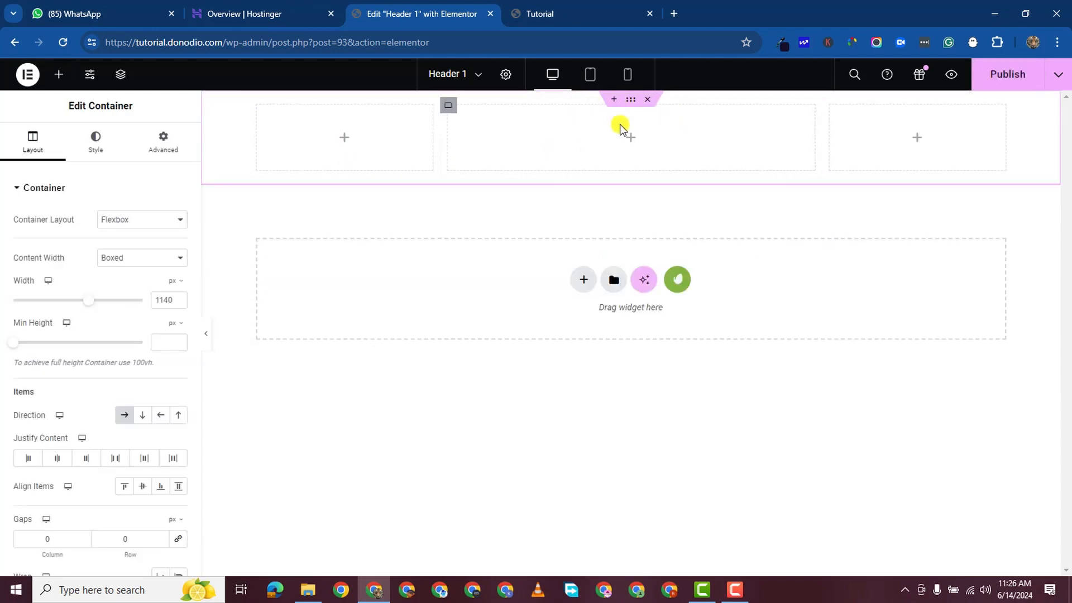
# Sample the dark purple hero background on the live Home page with the Eye Dropper extension and copy its hex code, 352f51.
pyautogui.click(540, 14)
pyautogui.scroll(-3, 400, 162)
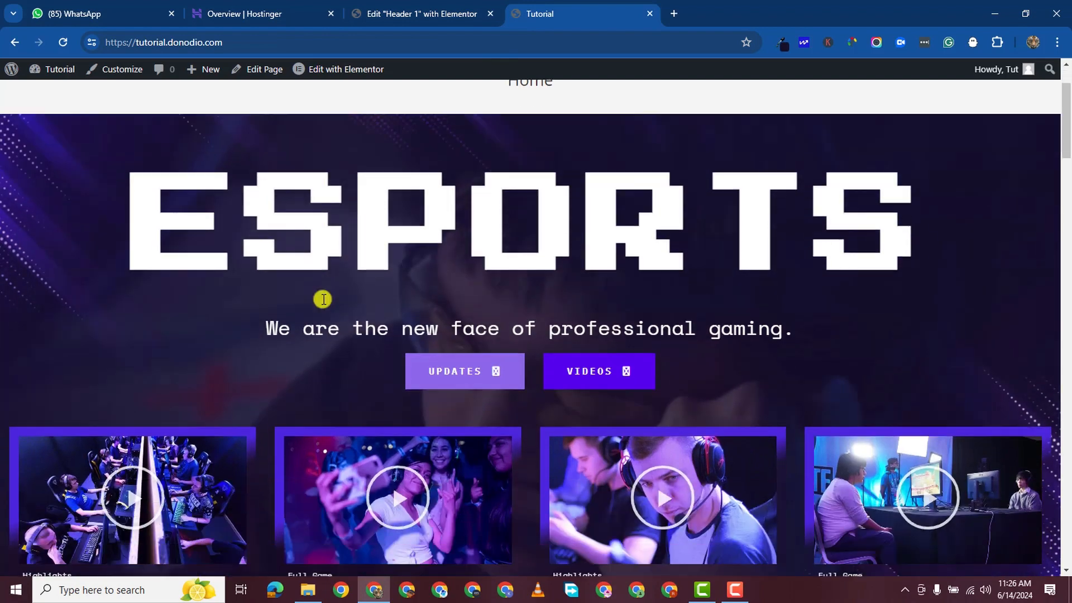
pyautogui.scroll(2, 357, 262)
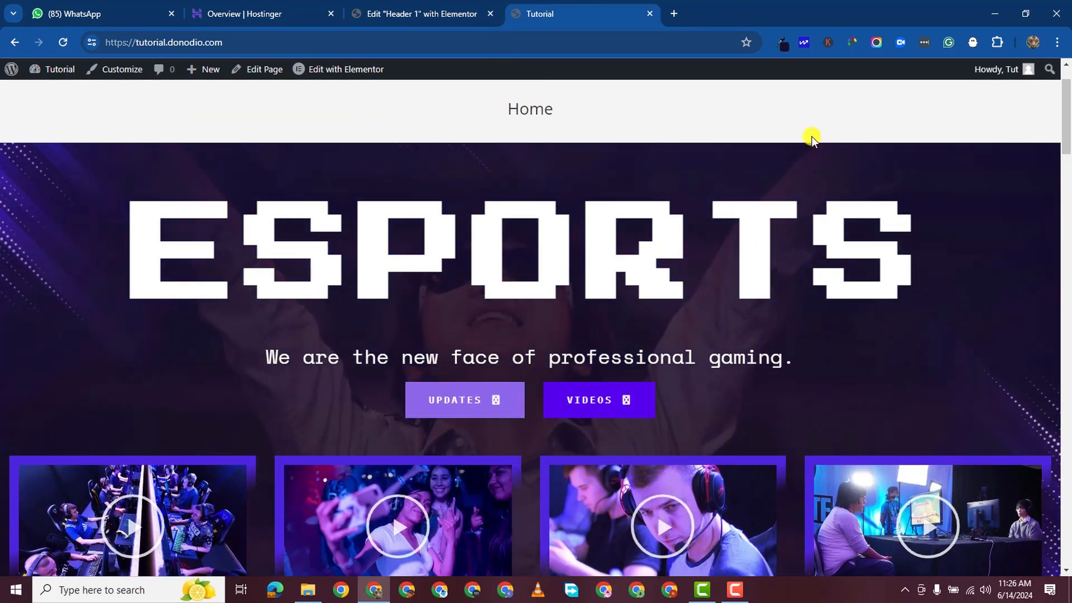
pyautogui.click(785, 44)
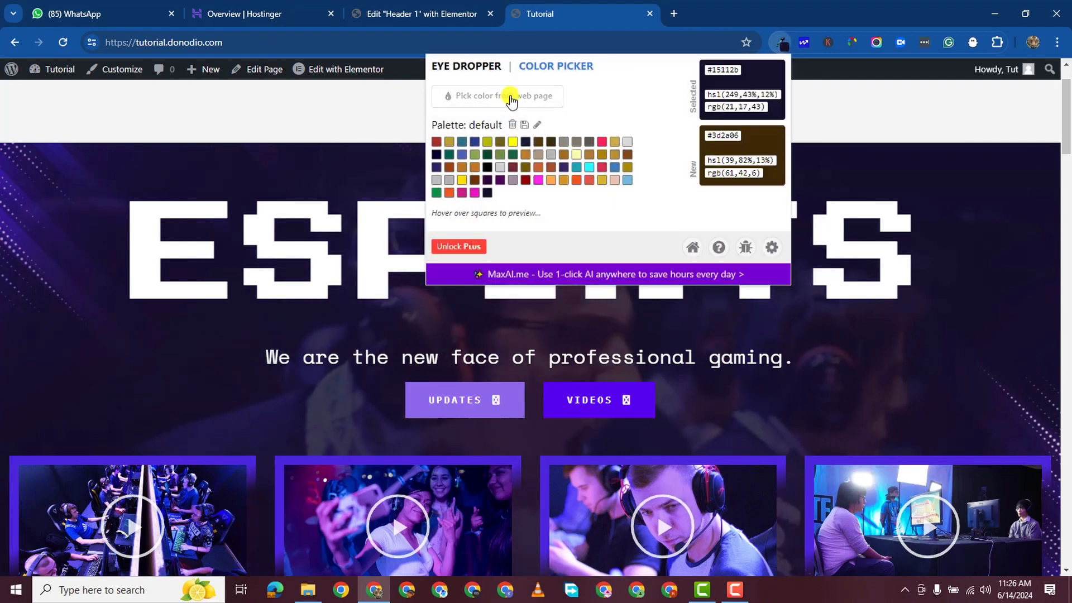
pyautogui.click(520, 98)
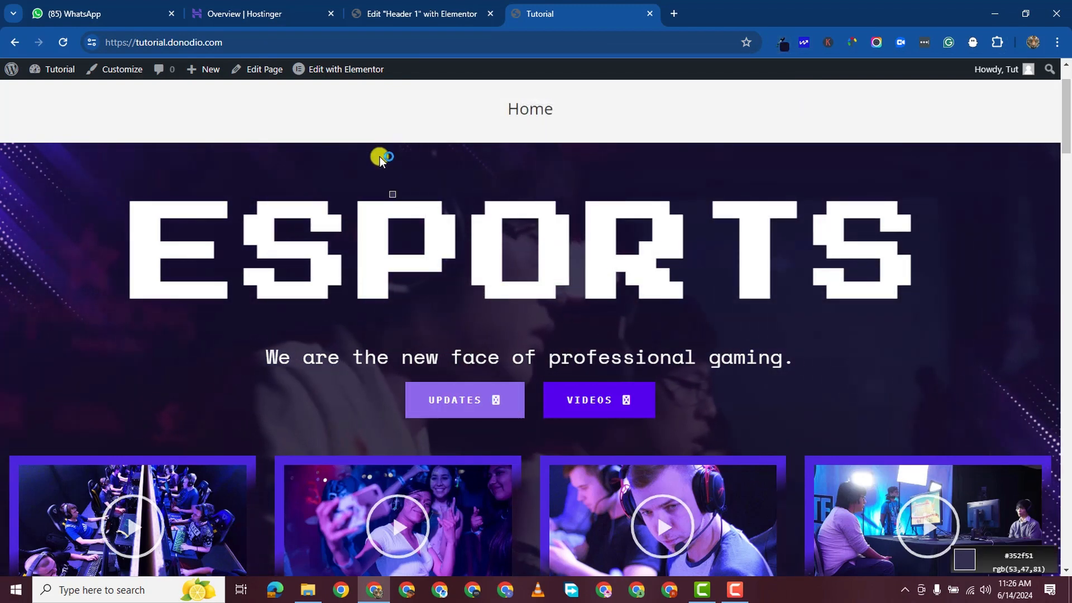
pyautogui.click(379, 158)
pyautogui.click(782, 44)
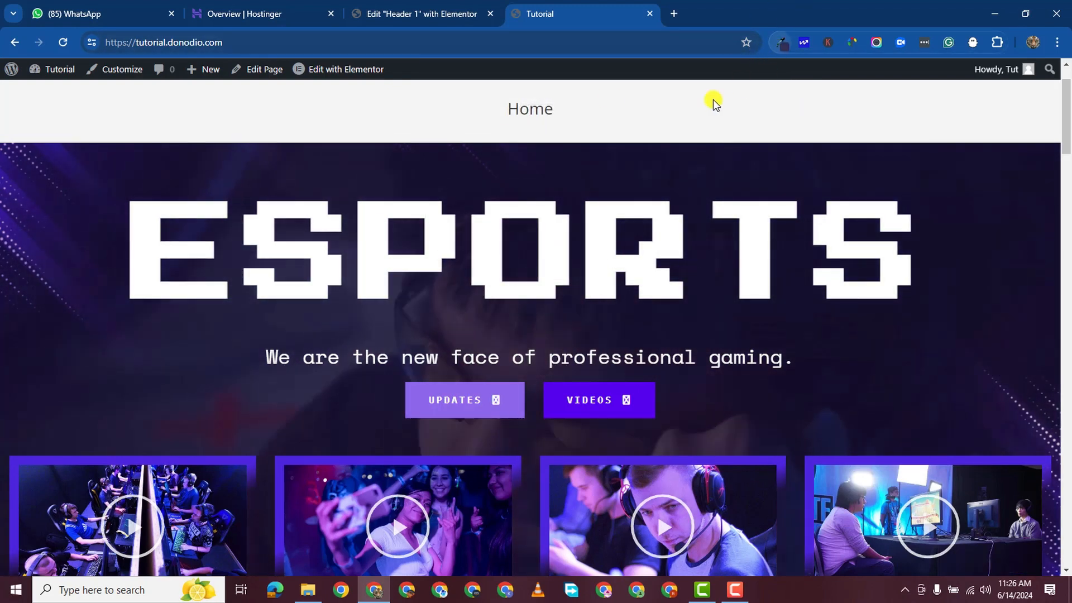
pyautogui.doubleClick(723, 70)
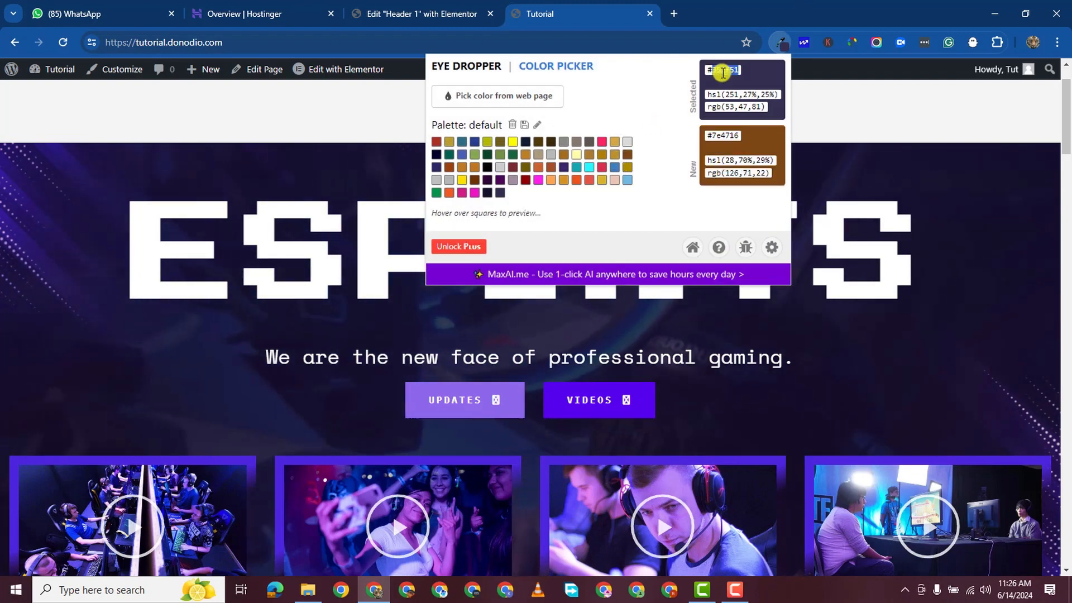
pyautogui.rightClick(729, 73)
pyautogui.click(768, 86)
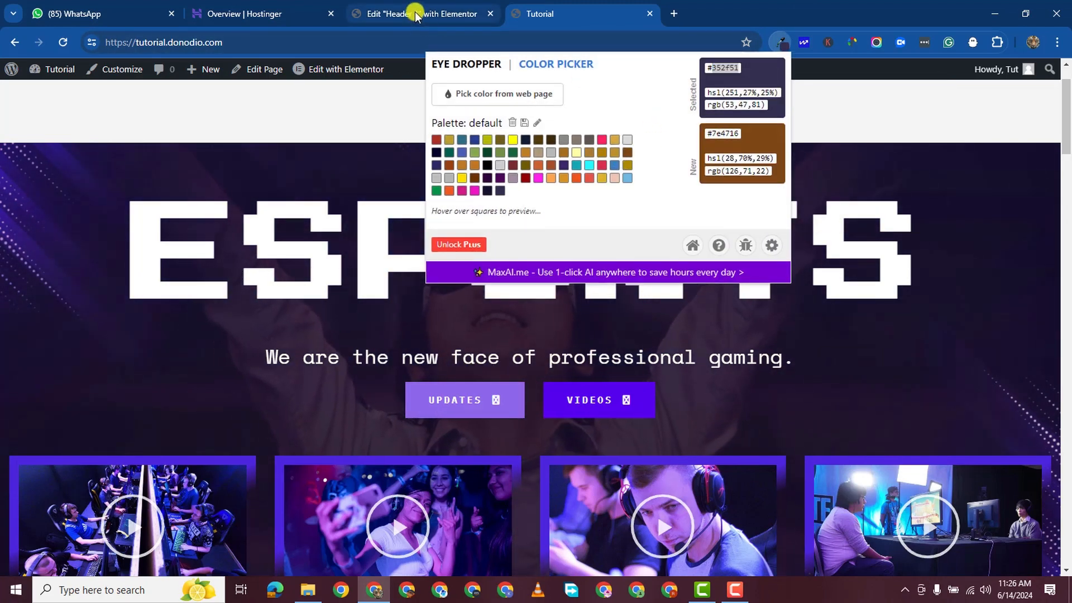
# Give the header's outer container a Classic background in the copied colour 352f51.
pyautogui.click(412, 13)
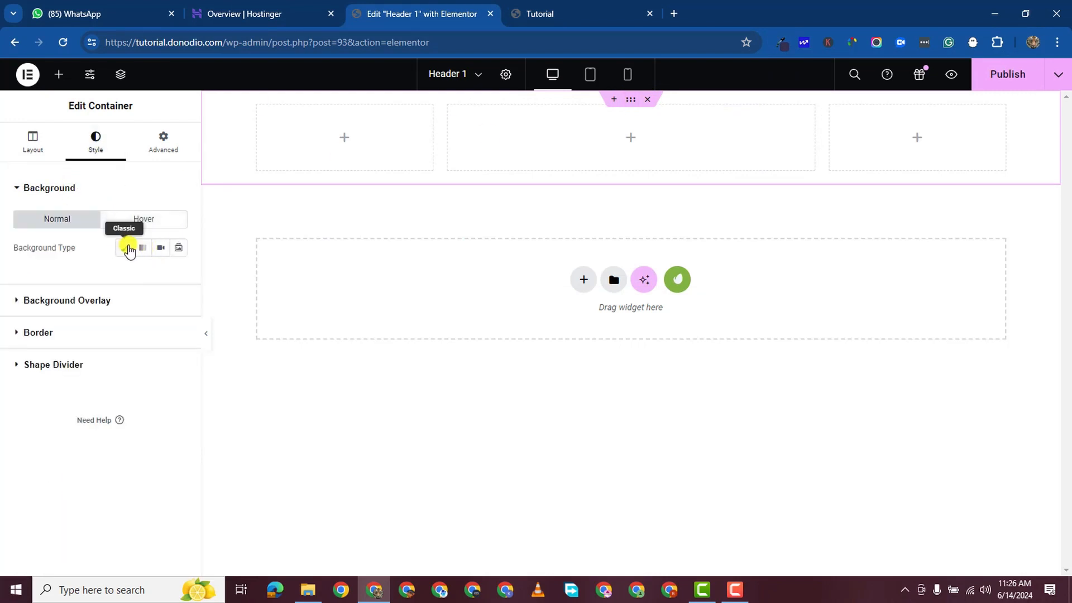
pyautogui.click(128, 249)
pyautogui.click(177, 276)
pyautogui.click(108, 466)
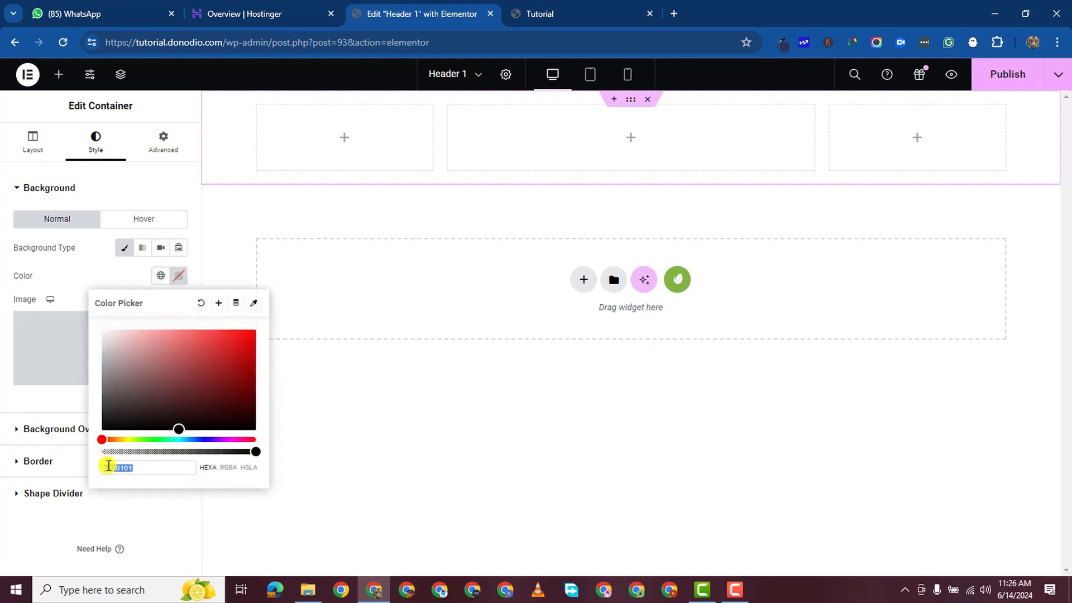
pyautogui.rightClick(152, 467)
pyautogui.click(180, 160)
pyautogui.click(499, 363)
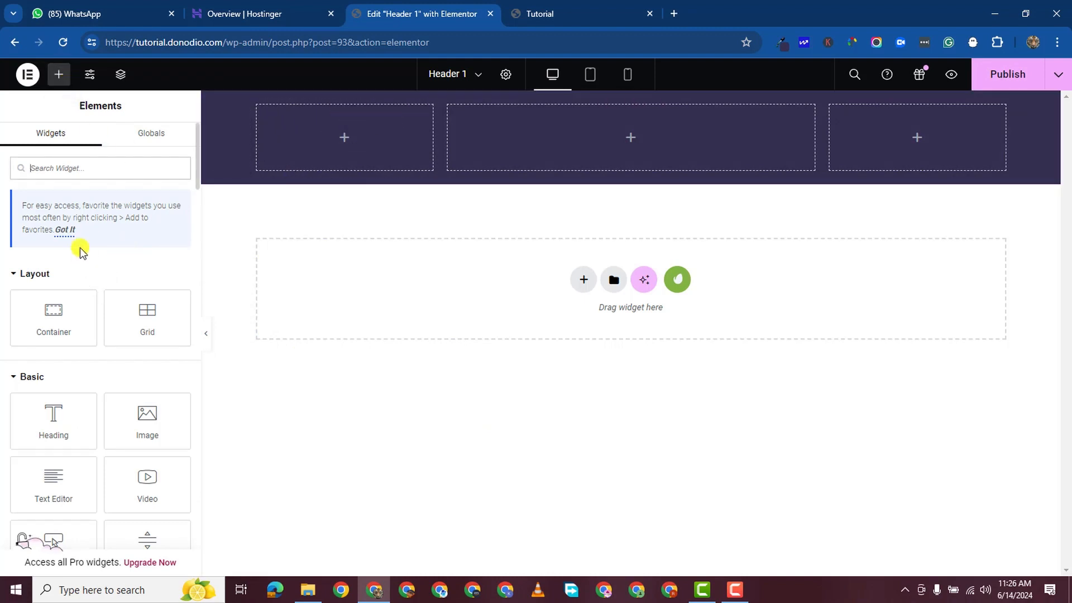
# Look up the logo and image widgets, and place an Image widget in the header's left column.
pyautogui.write('logo')
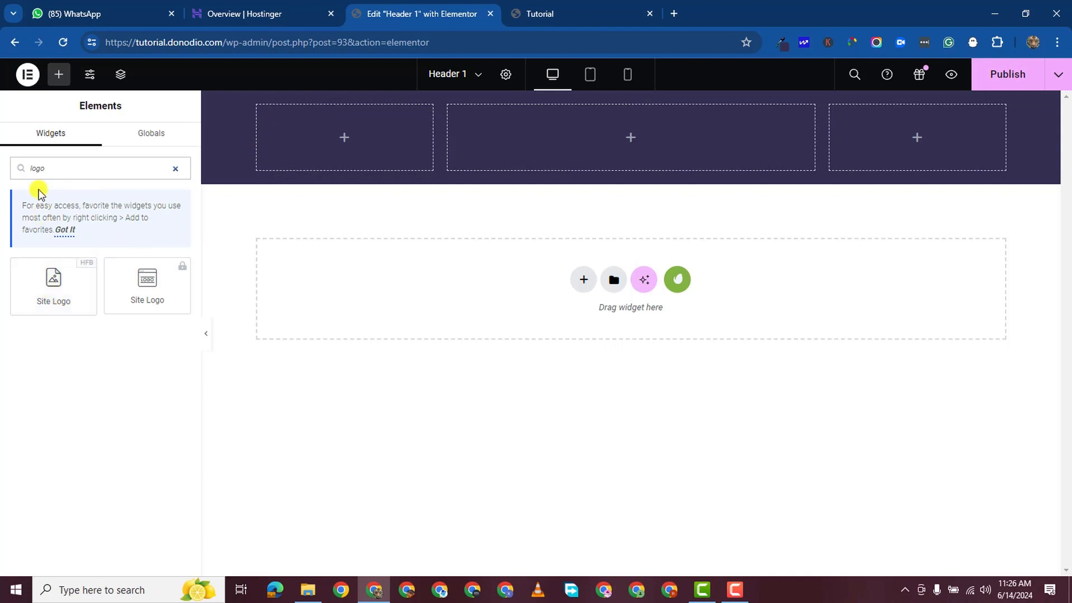
pyautogui.click(174, 167)
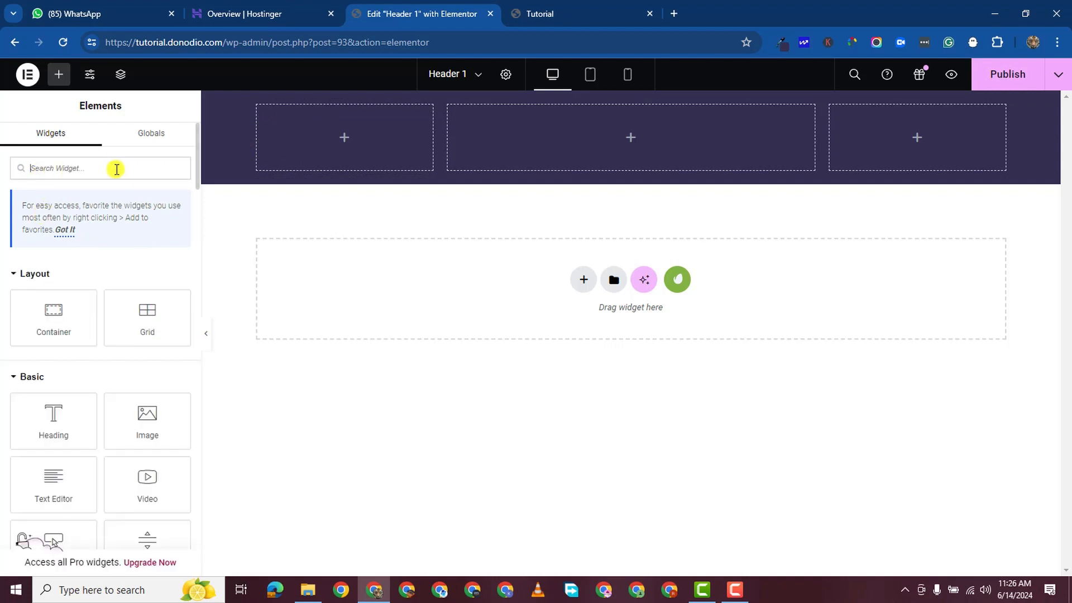
pyautogui.write('imG')
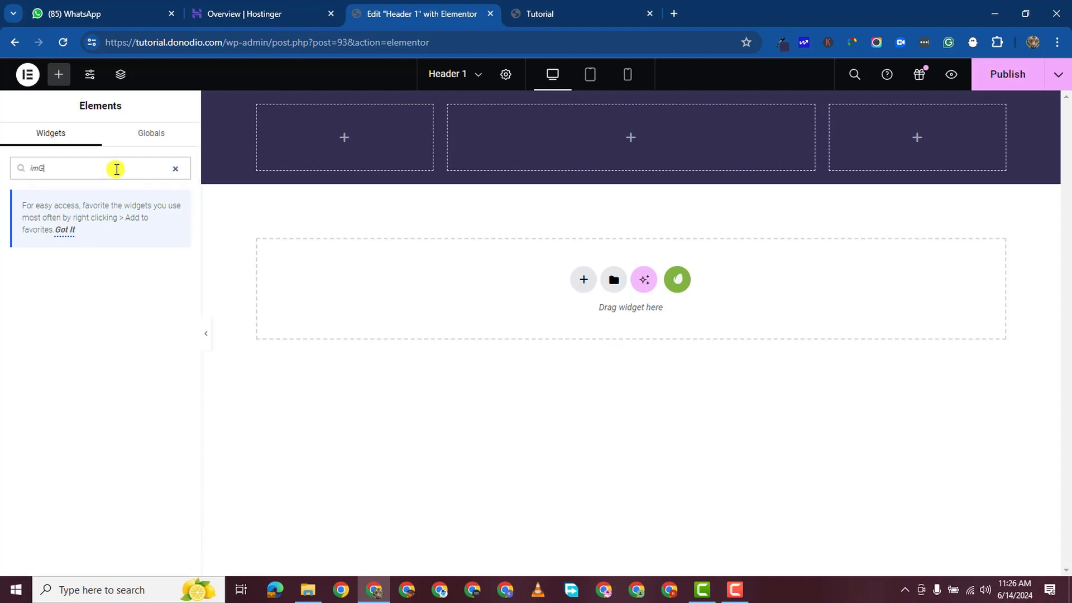
pyautogui.press('BackSpace')
pyautogui.write('AGE')
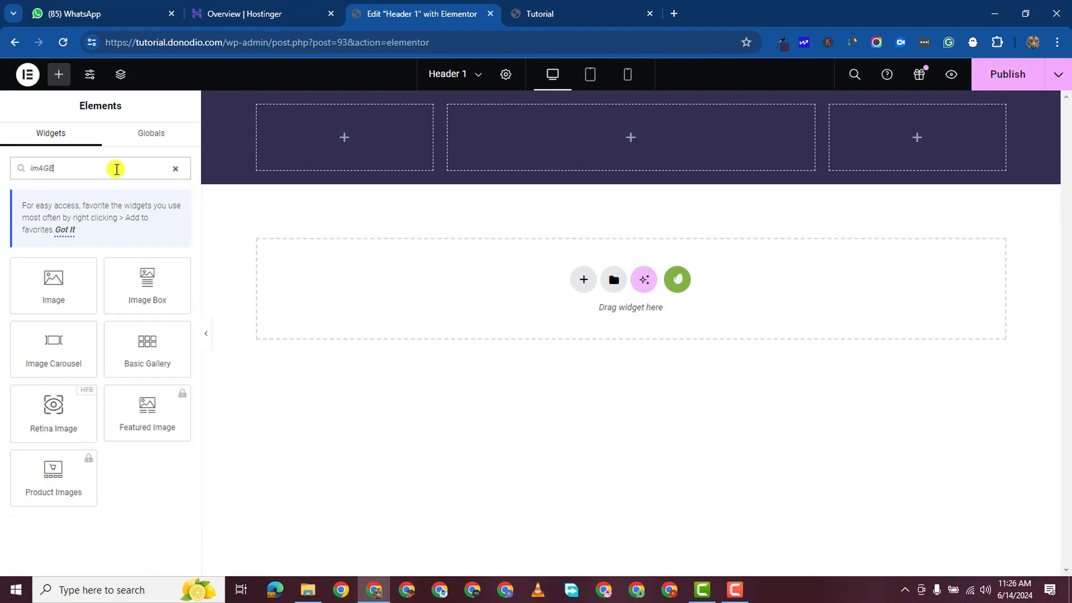
pyautogui.moveTo(72, 285); pyautogui.dragTo(287, 150)
# Insert the white bank.png logo from the media library into the Image widget.
pyautogui.click(74, 250)
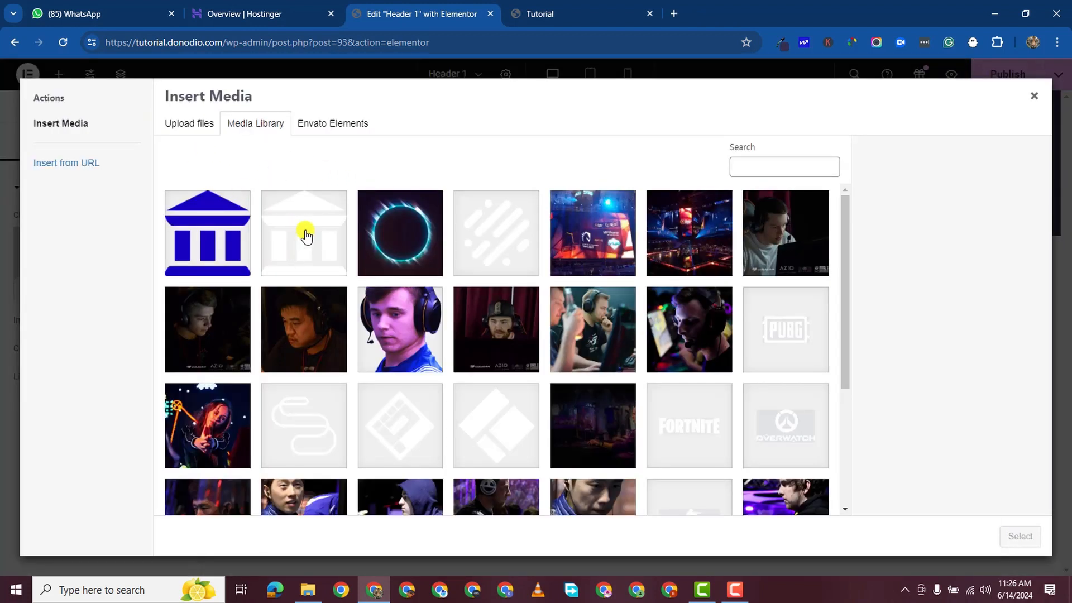
pyautogui.click(305, 245)
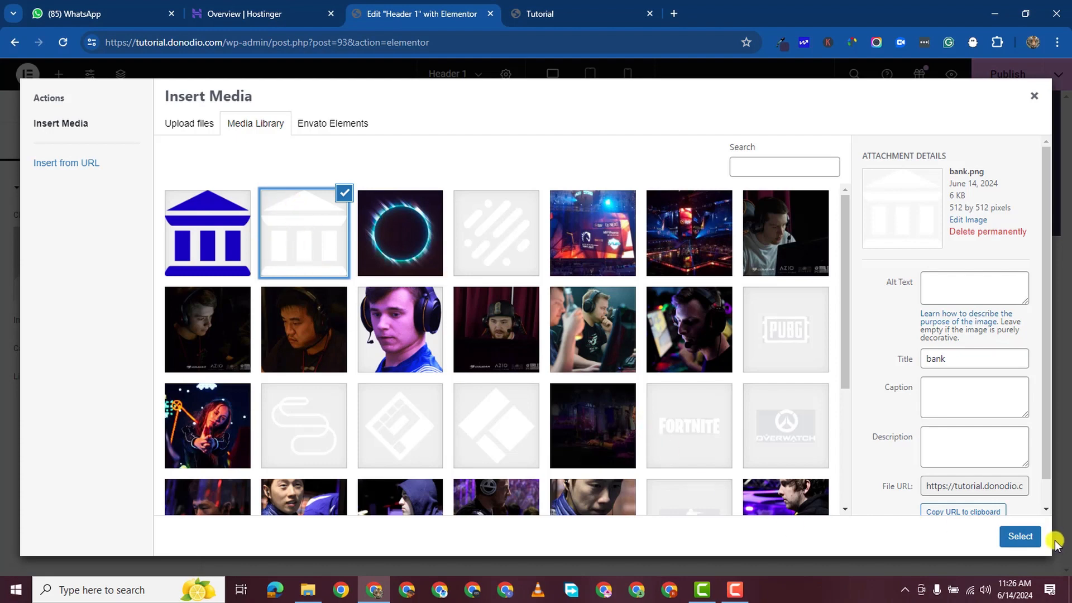
pyautogui.click(1020, 537)
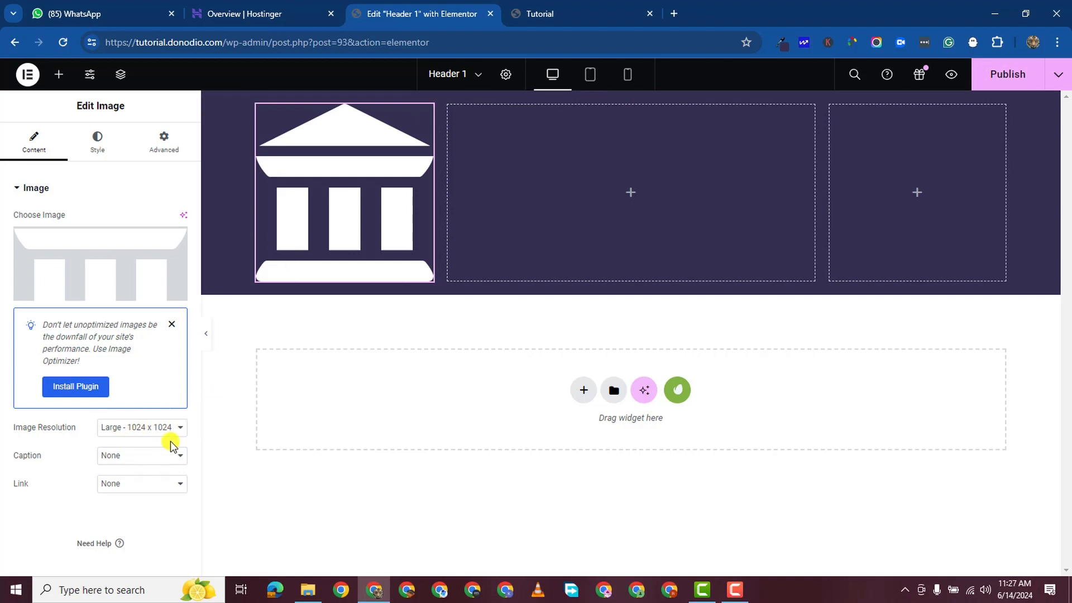
# Set the logo's image resolution to Custom at 90 x 90 and apply it.
pyautogui.click(158, 426)
pyautogui.click(151, 540)
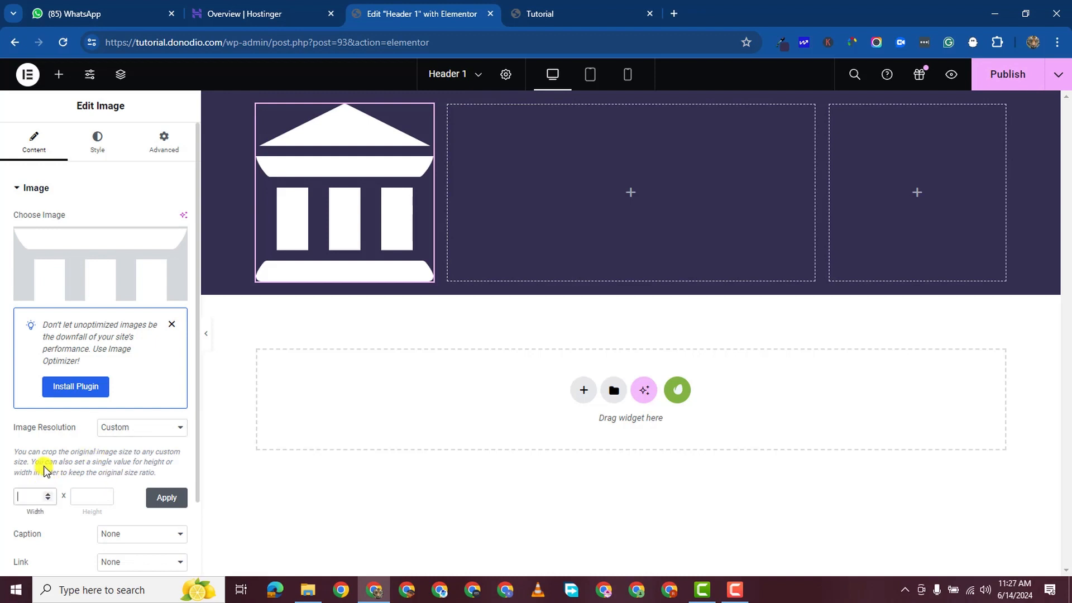
pyautogui.click(84, 497)
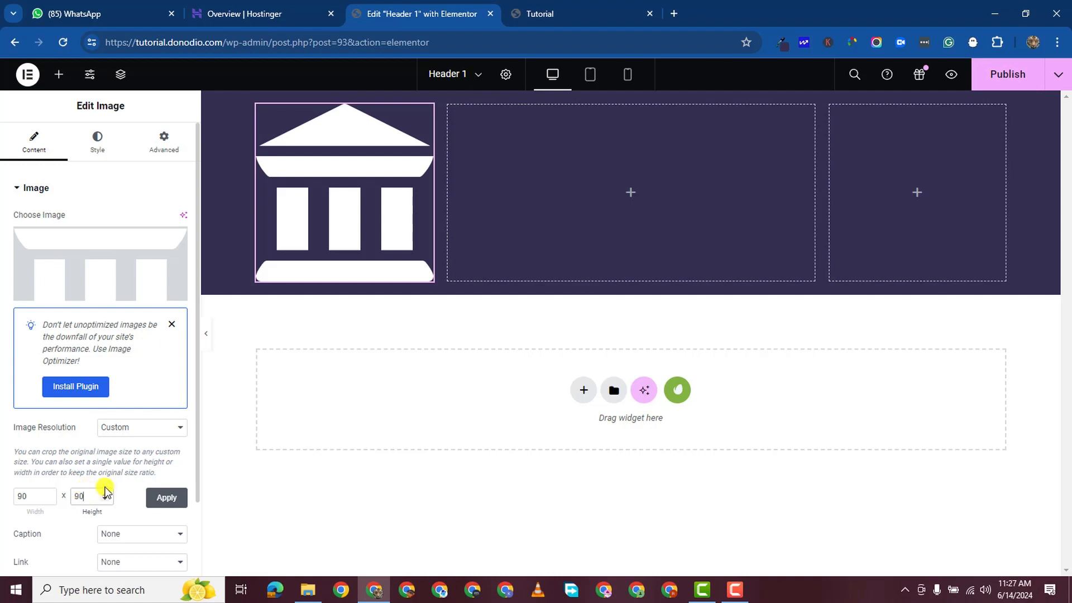
pyautogui.click(163, 498)
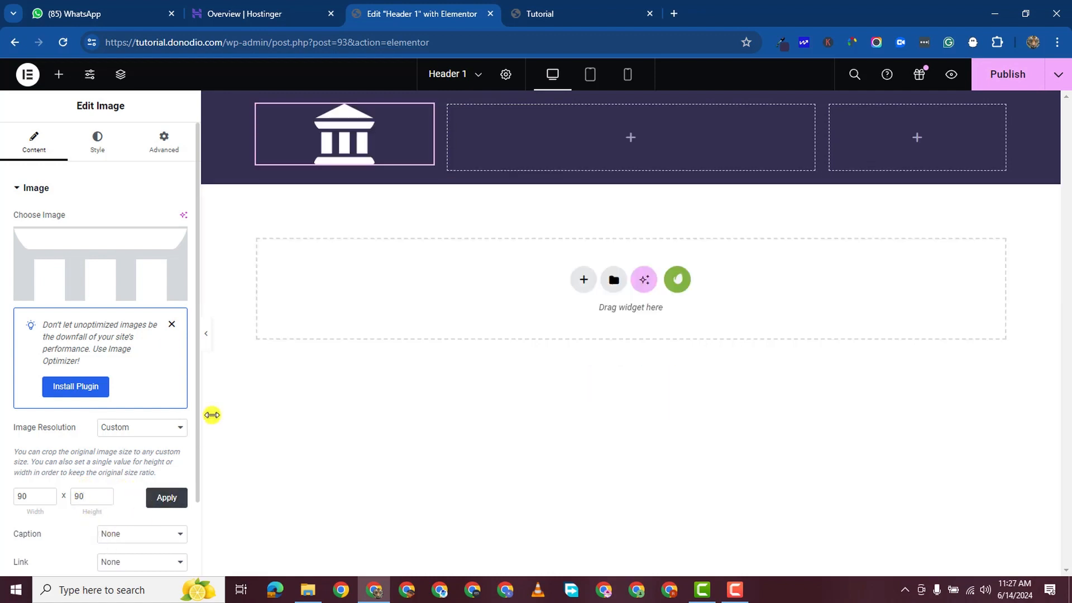
# Open the WordPress Menus page from the site's dashboard and review Main Menu's structure and all pages available to add.
pyautogui.click(63, 74)
pyautogui.click(292, 15)
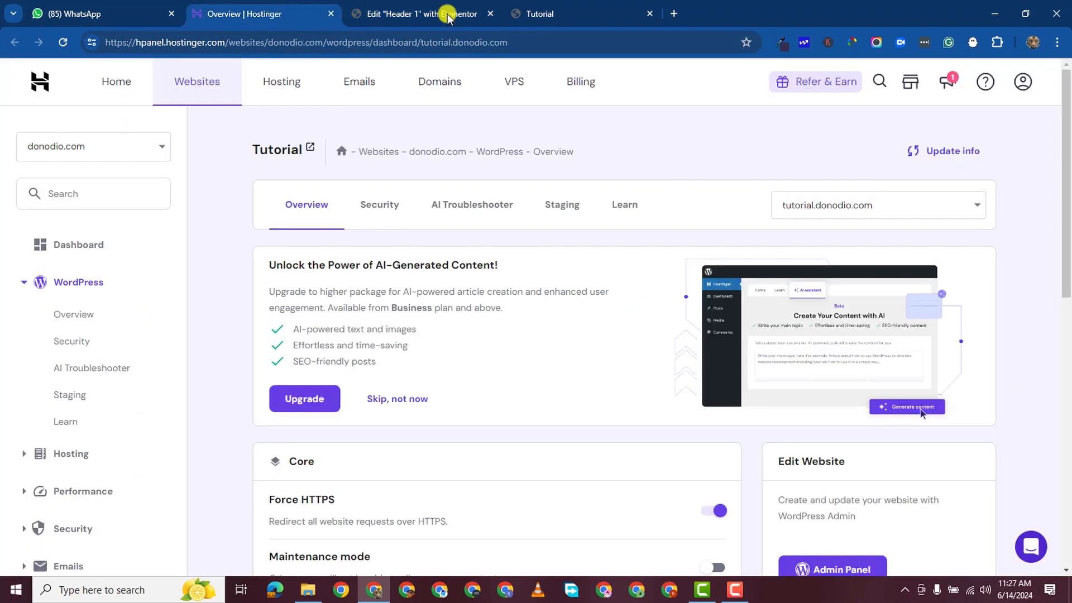
pyautogui.click(539, 13)
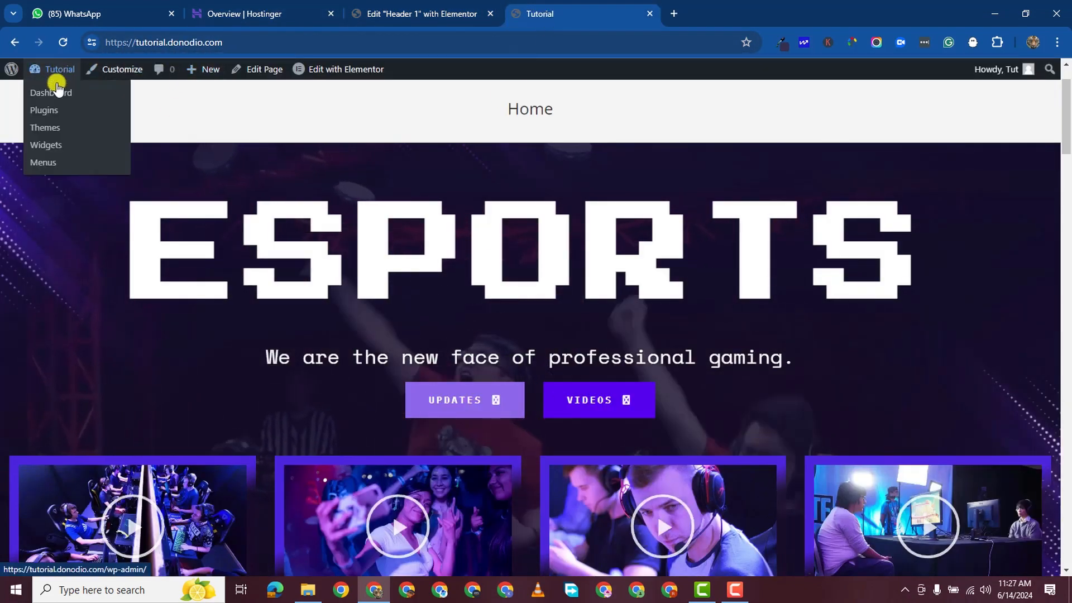
pyautogui.click(56, 86)
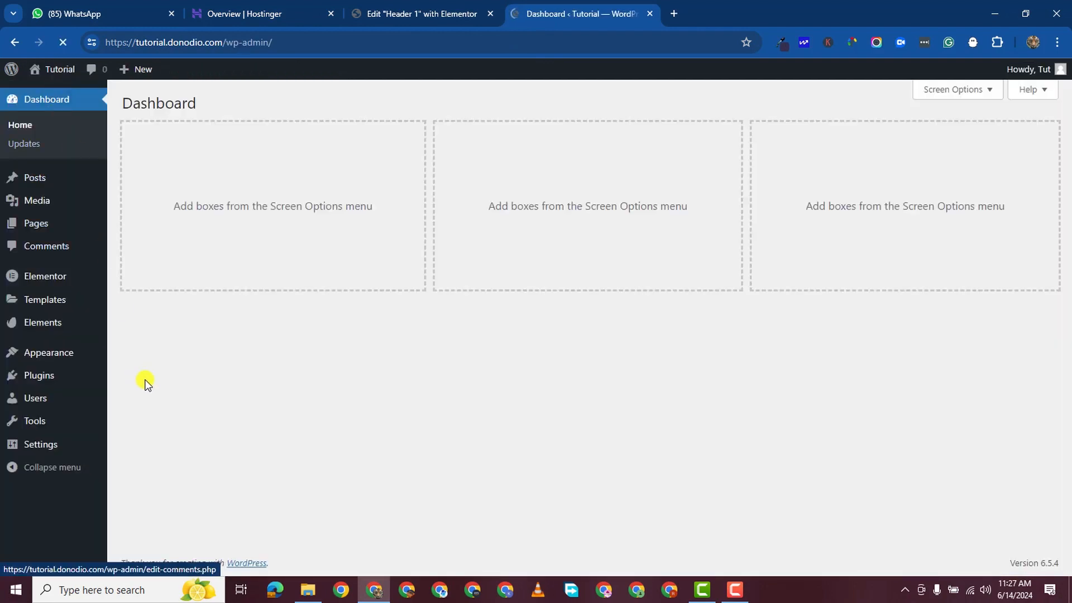
pyautogui.moveTo(53, 353)
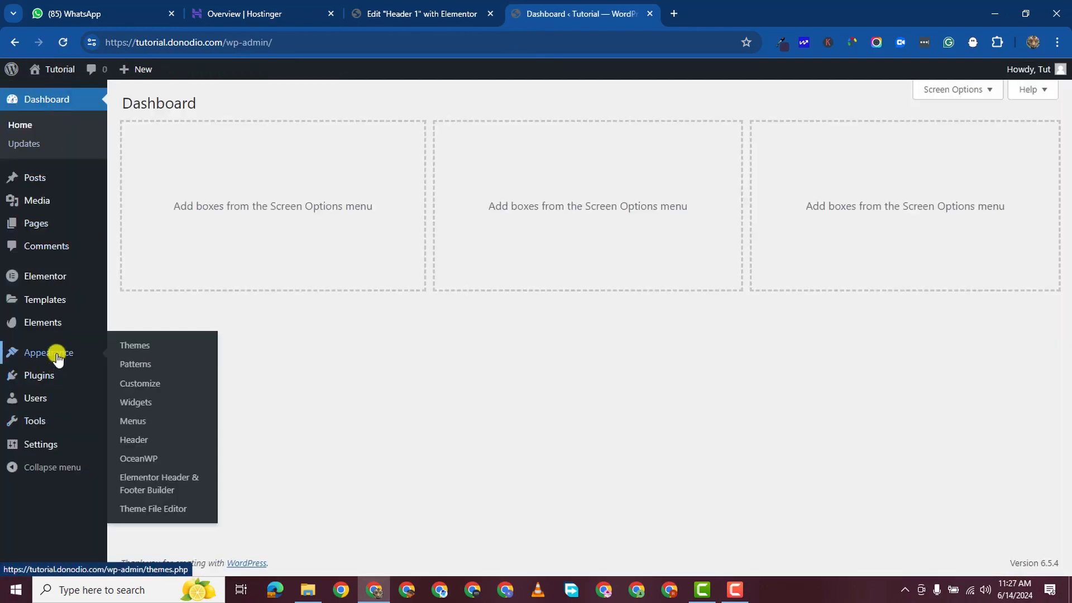
pyautogui.click(140, 423)
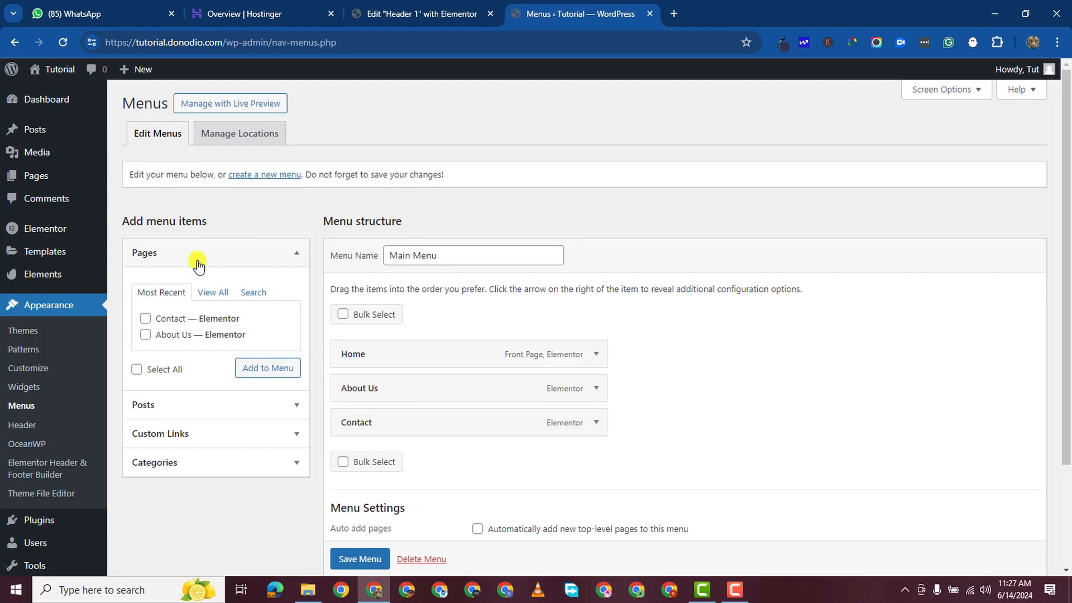
pyautogui.click(450, 254)
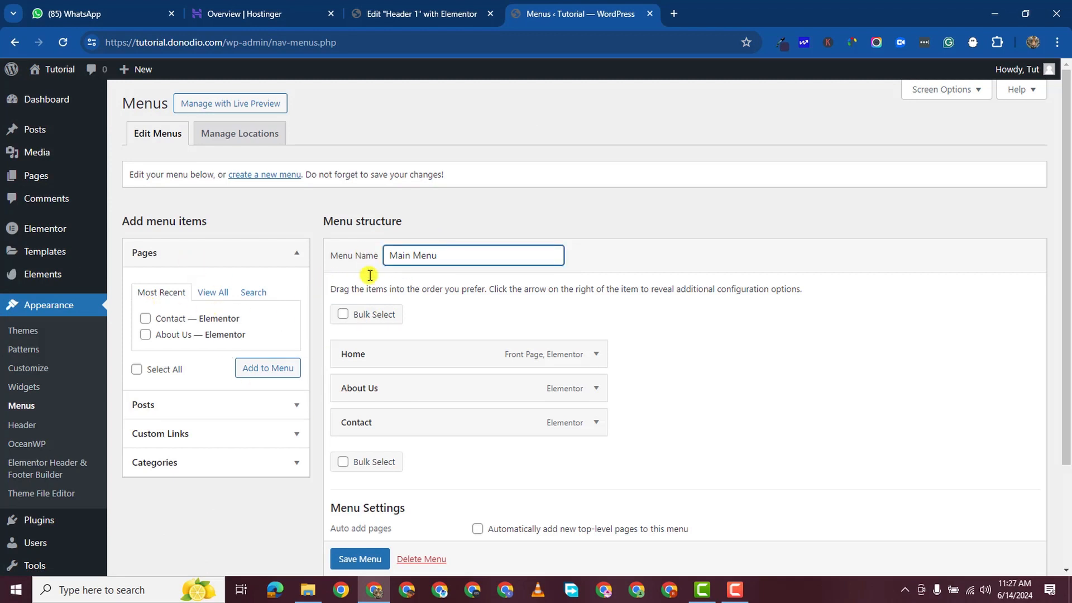
pyautogui.click(213, 292)
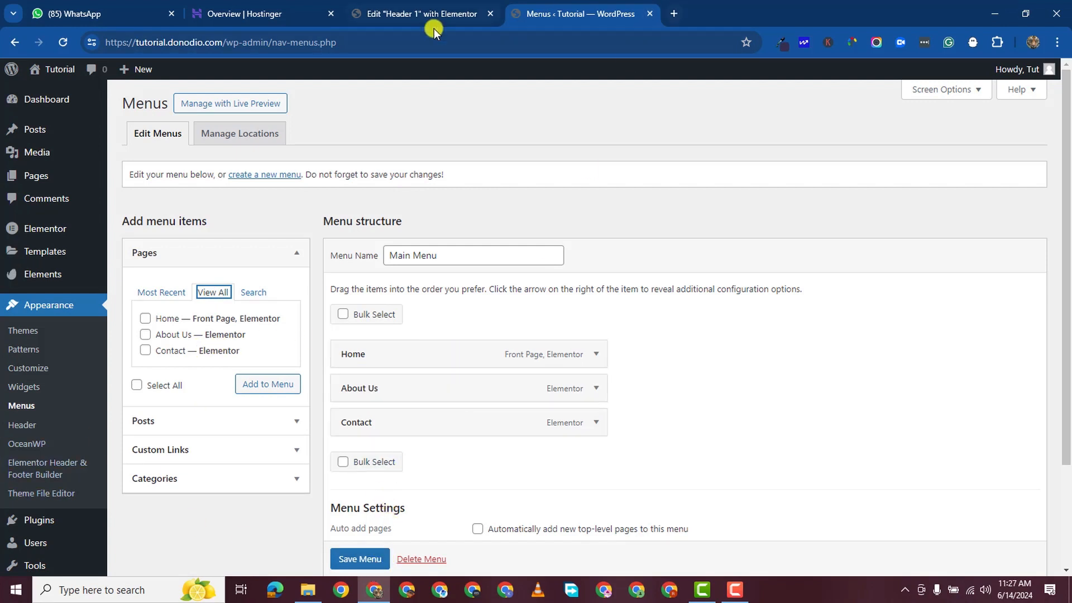
# Return to the Header 1 editor and place a Navigation Menu widget in the middle column with centred layout alignment.
pyautogui.click(362, 13)
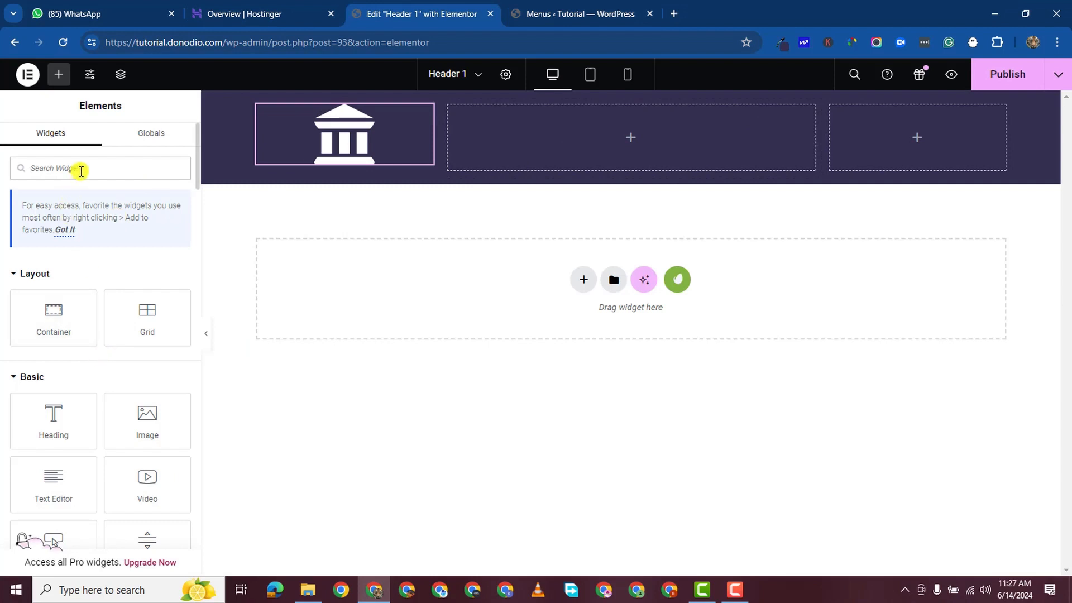
pyautogui.write('NAV')
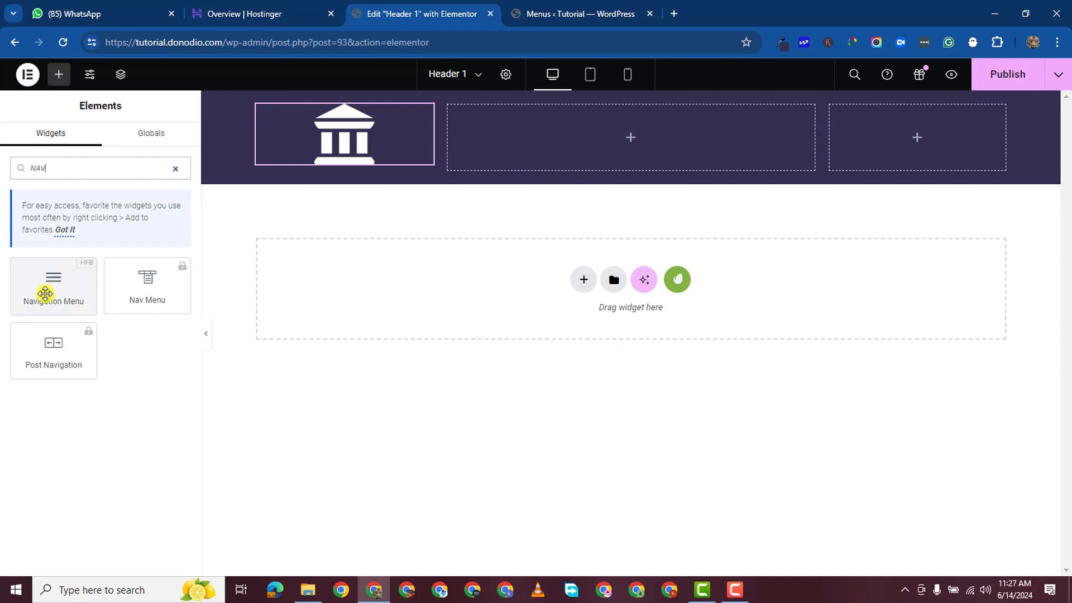
pyautogui.moveTo(45, 294); pyautogui.dragTo(587, 137)
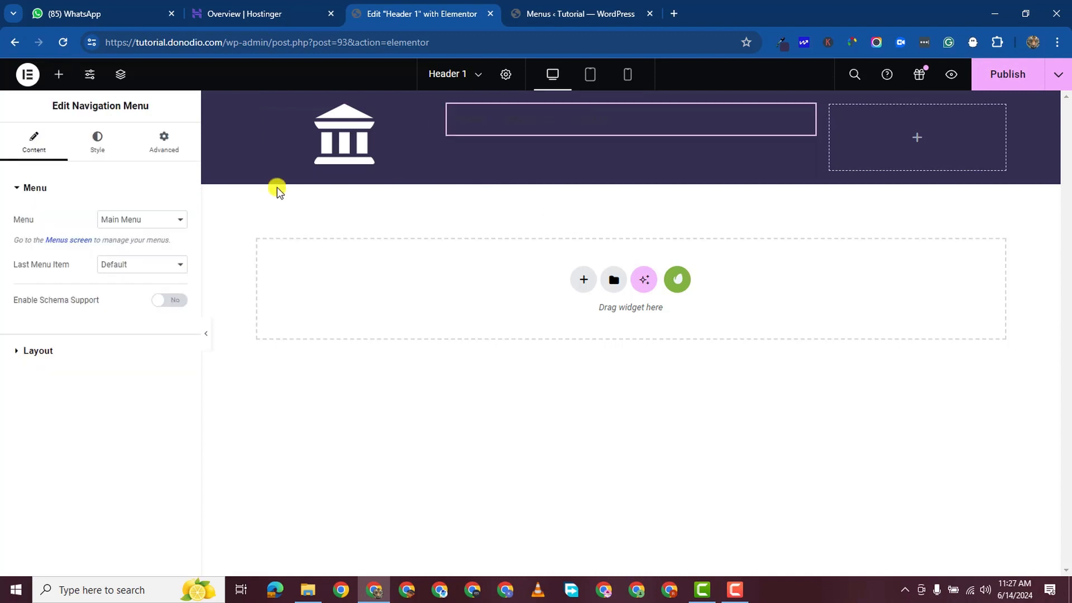
pyautogui.click(20, 353)
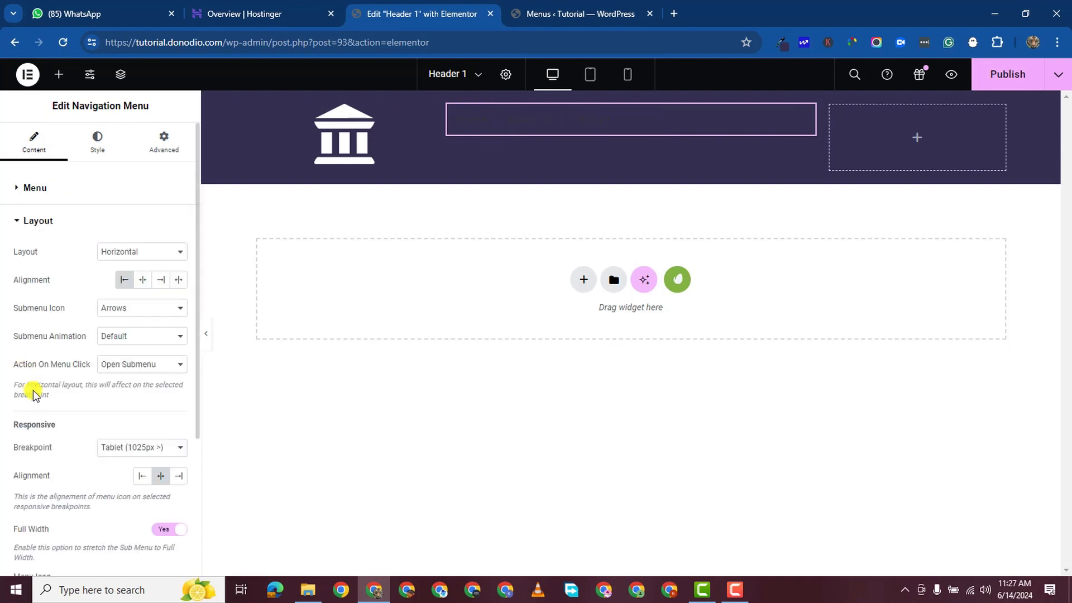
pyautogui.click(144, 284)
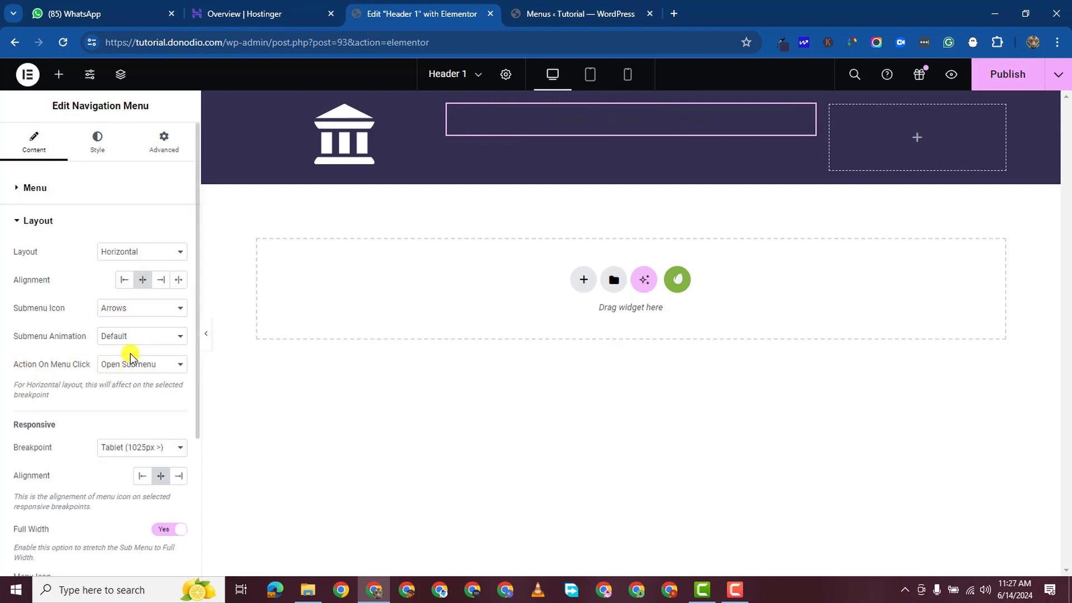
# Set the navigation menu's typography to the Poppins family with a heavier font weight.
pyautogui.click(103, 150)
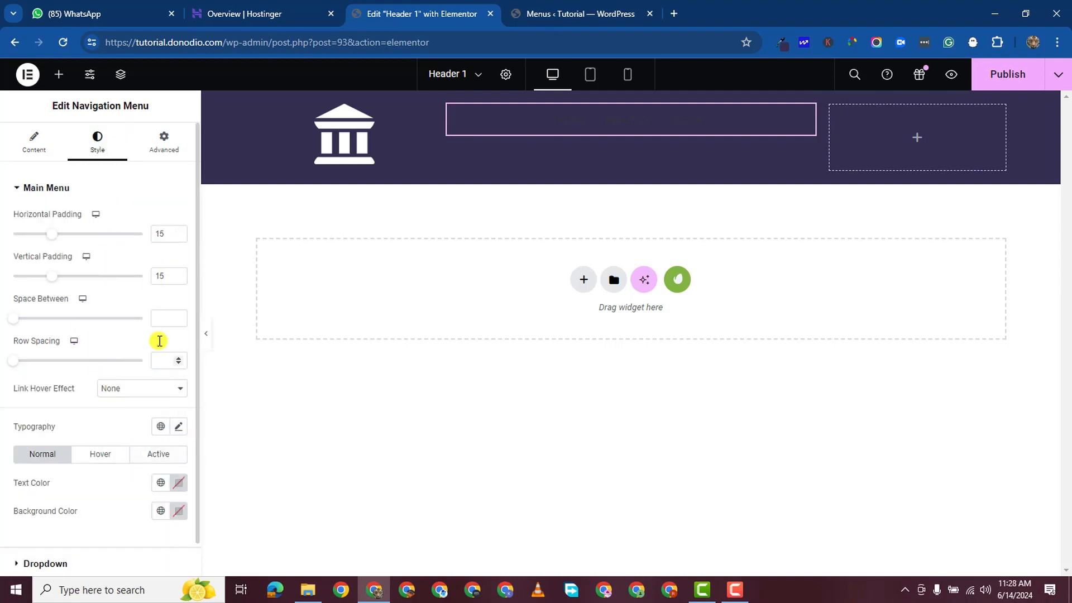
pyautogui.click(180, 427)
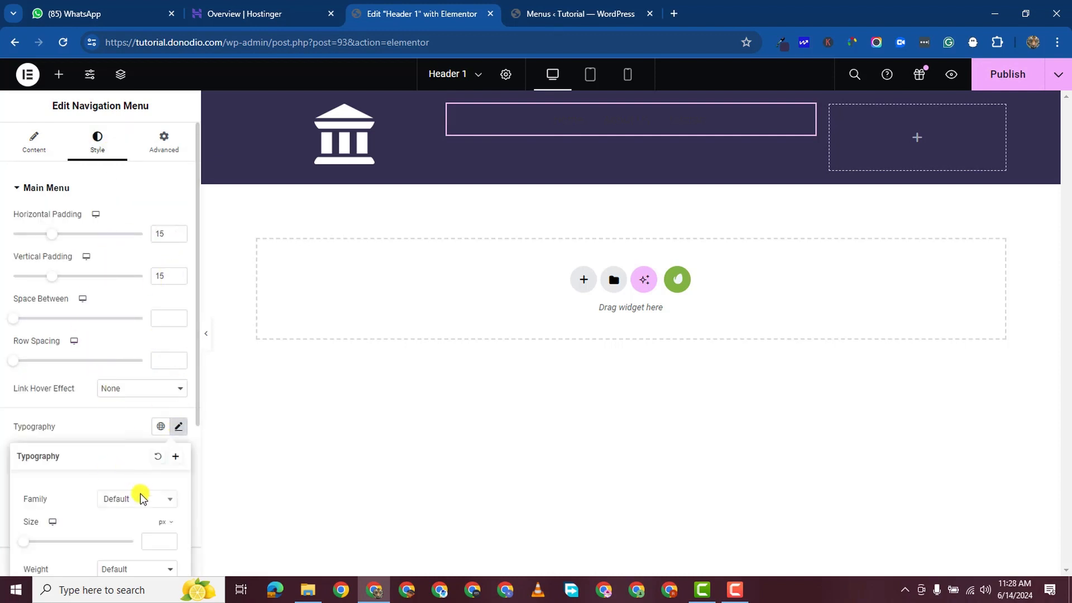
pyautogui.click(115, 506)
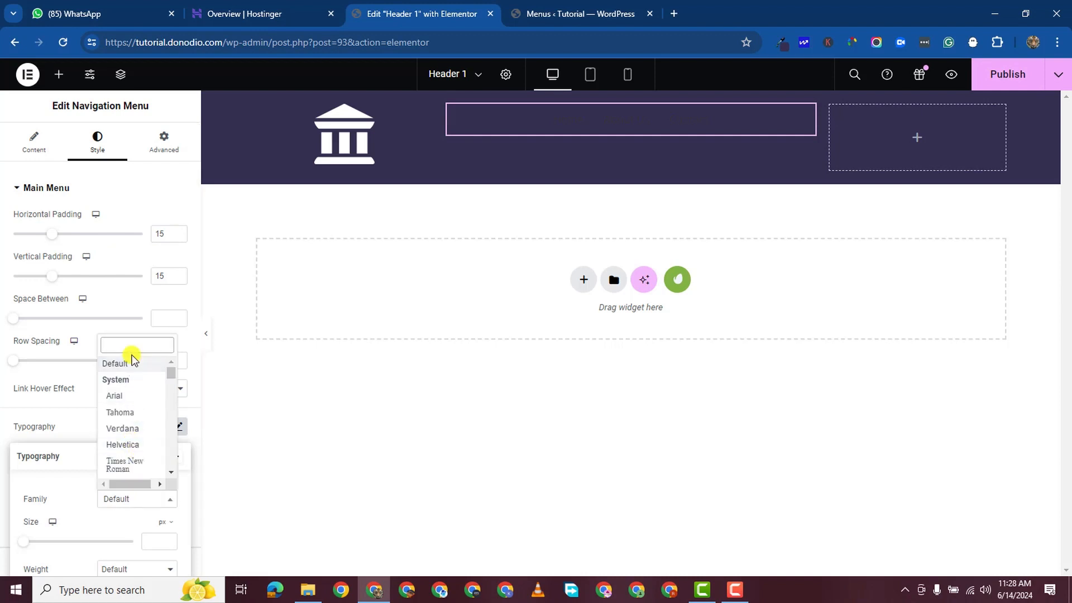
pyautogui.write('FOPP')
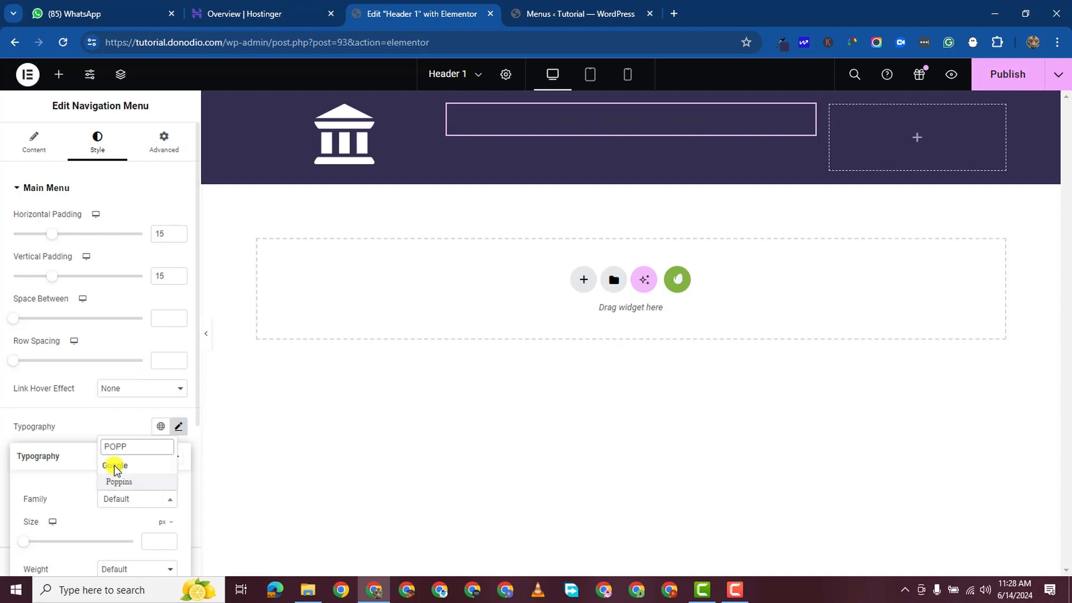
pyautogui.click(126, 482)
pyautogui.scroll(-3, 140, 503)
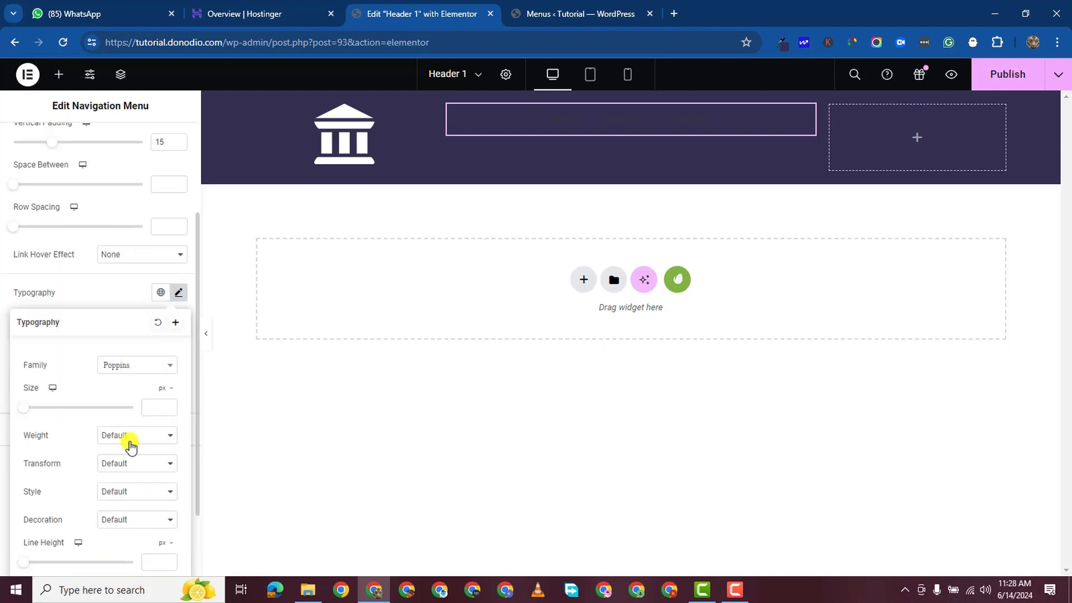
pyautogui.click(131, 445)
pyautogui.click(141, 502)
pyautogui.click(102, 295)
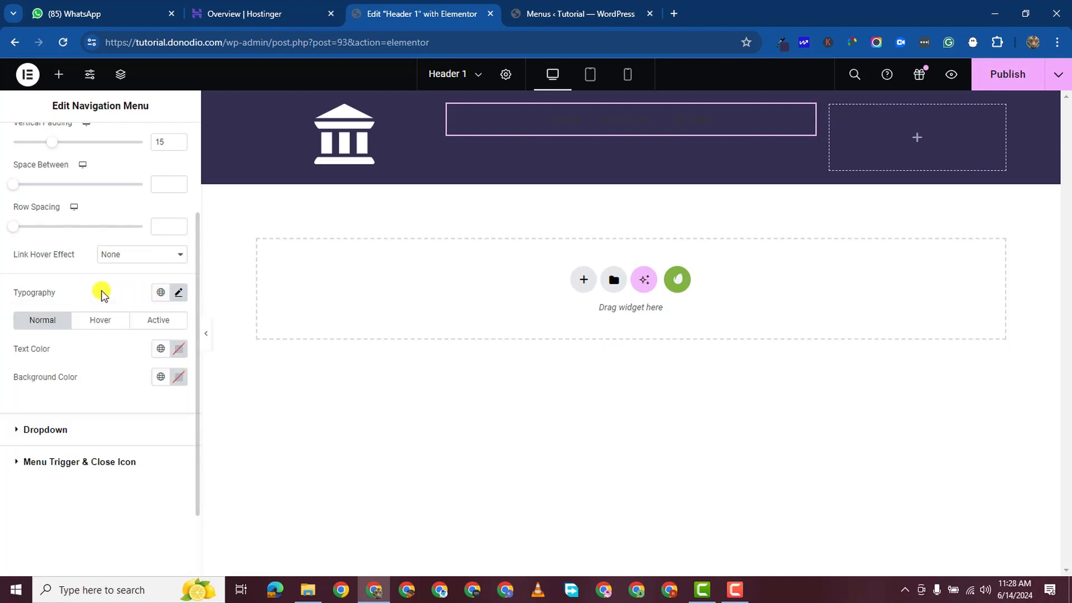
# Make the navigation menu's normal text colour white.
pyautogui.click(177, 353)
pyautogui.moveTo(124, 424); pyautogui.dragTo(96, 268)
pyautogui.click(3, 300)
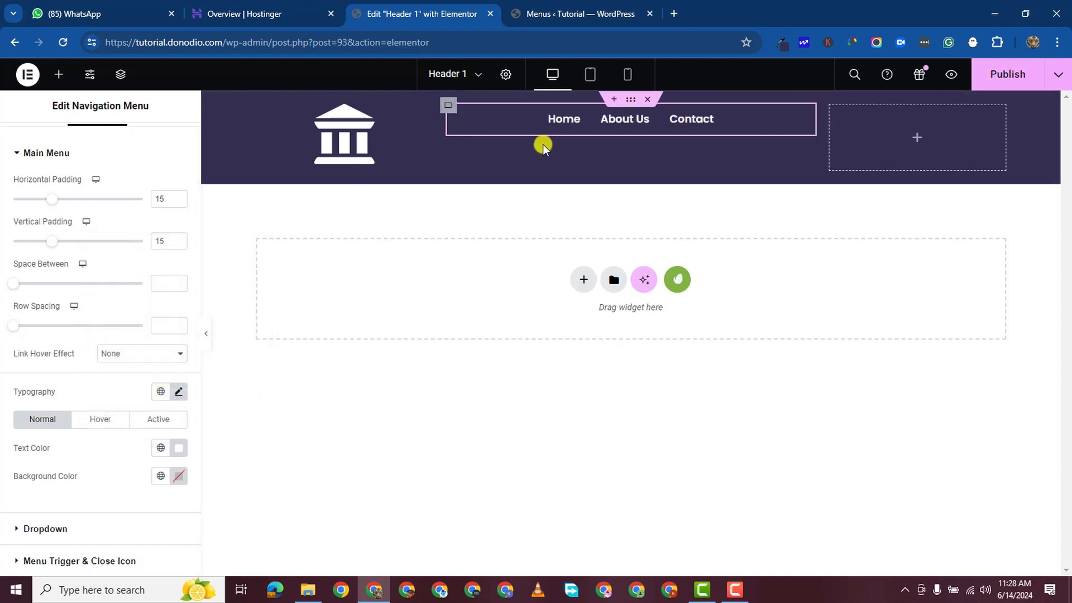
# Place a Button widget in the header's right column and set its text to "Reach Us".
pyautogui.click(58, 74)
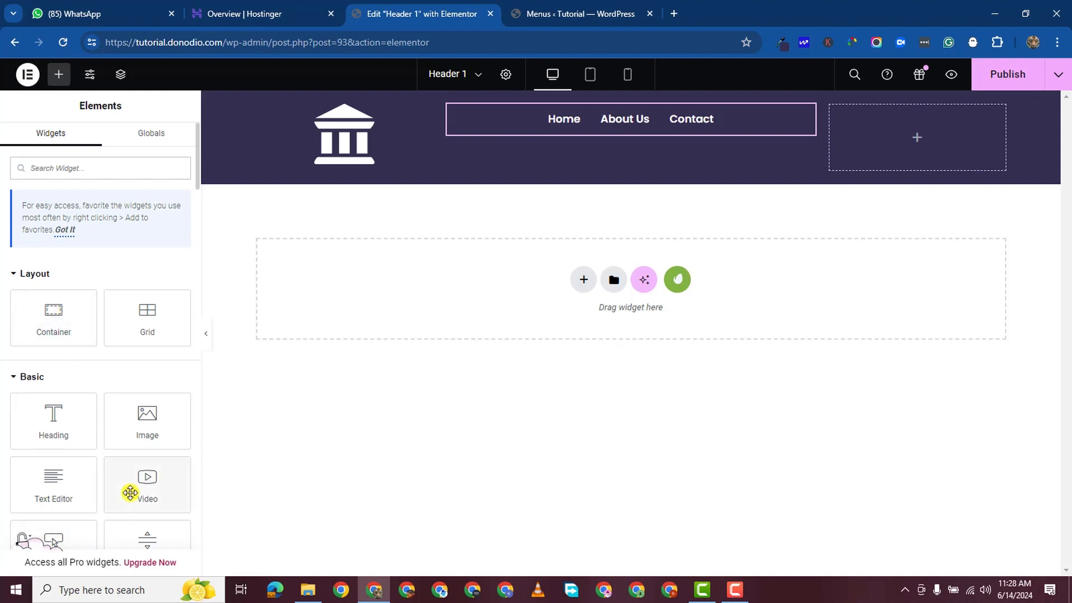
pyautogui.scroll(-1, 132, 492)
pyautogui.moveTo(72, 484); pyautogui.dragTo(880, 123)
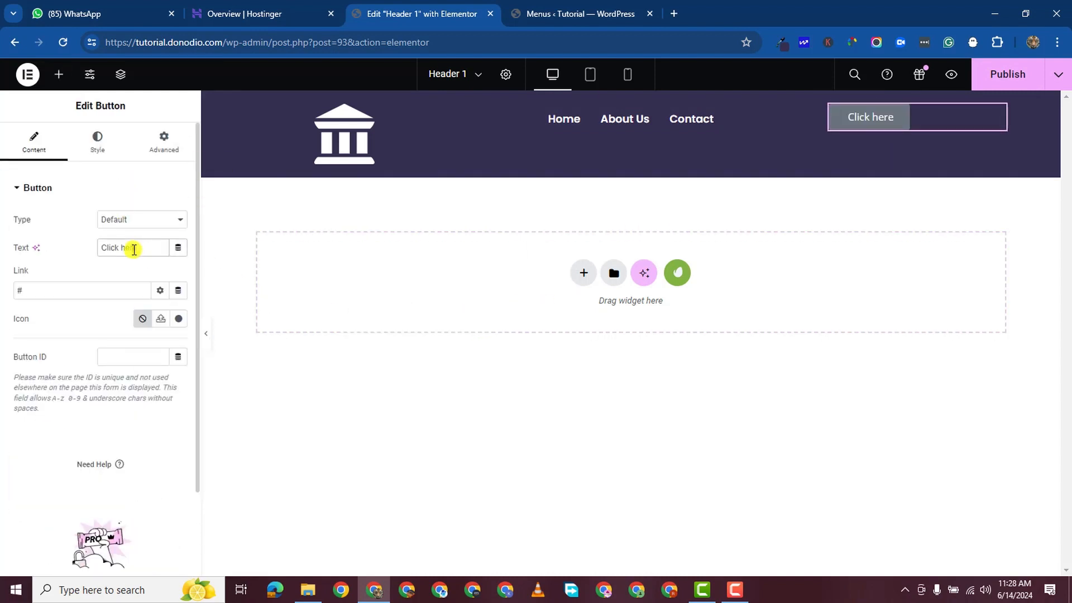
pyautogui.write('rEACH u')
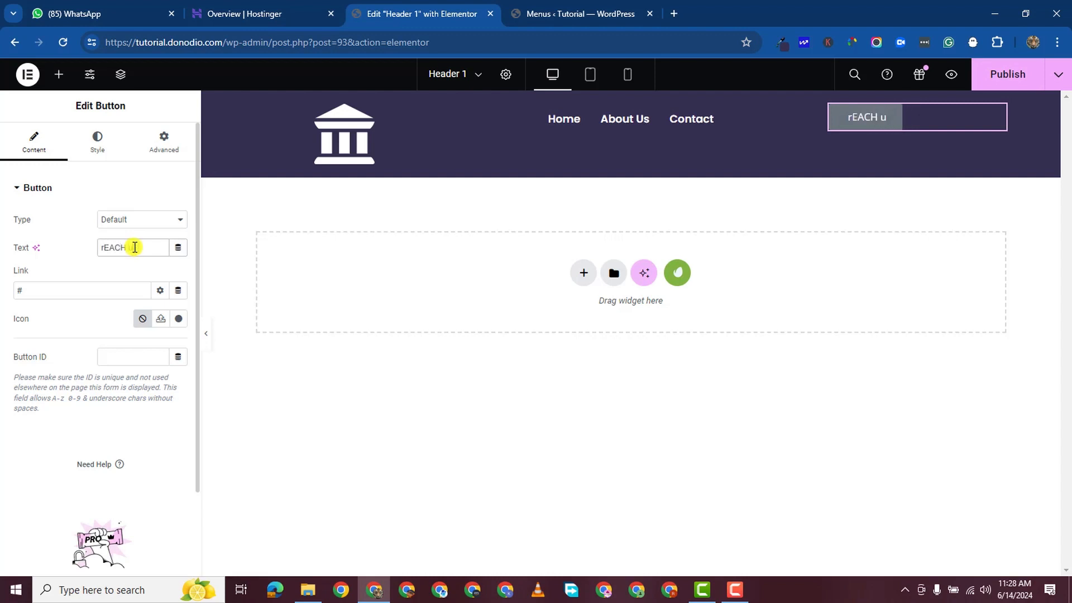
pyautogui.write('C')
pyautogui.press('BackSpace')
pyautogui.press('BackSpace')
pyautogui.press('BackSpace')
pyautogui.press('BackSpace')
pyautogui.write('Reach Us')
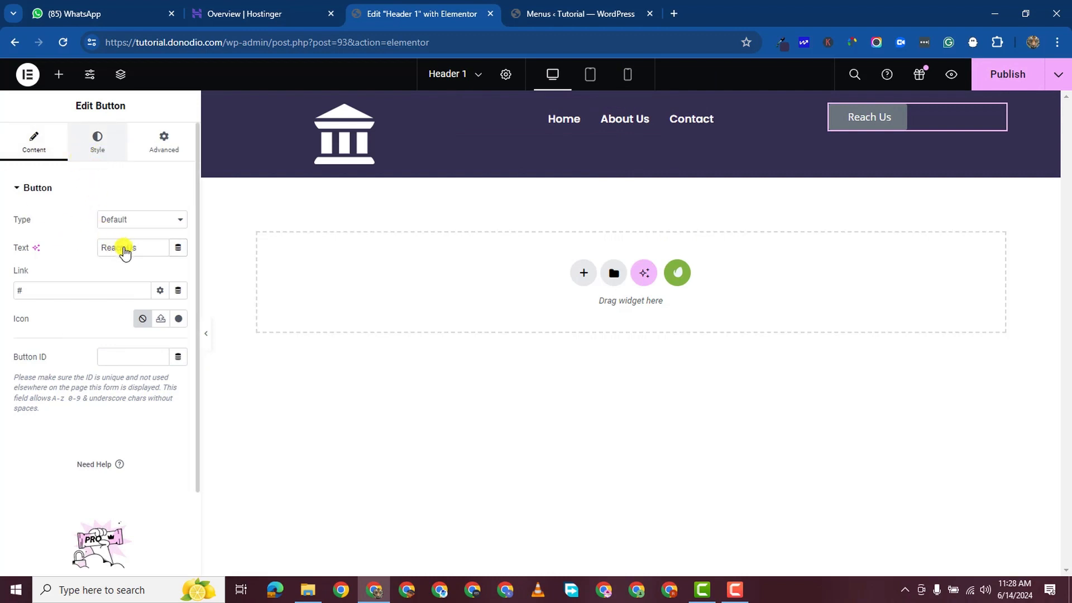
# Align the Reach Us button to the right of its column and the logo image to the left of its own.
pyautogui.click(97, 143)
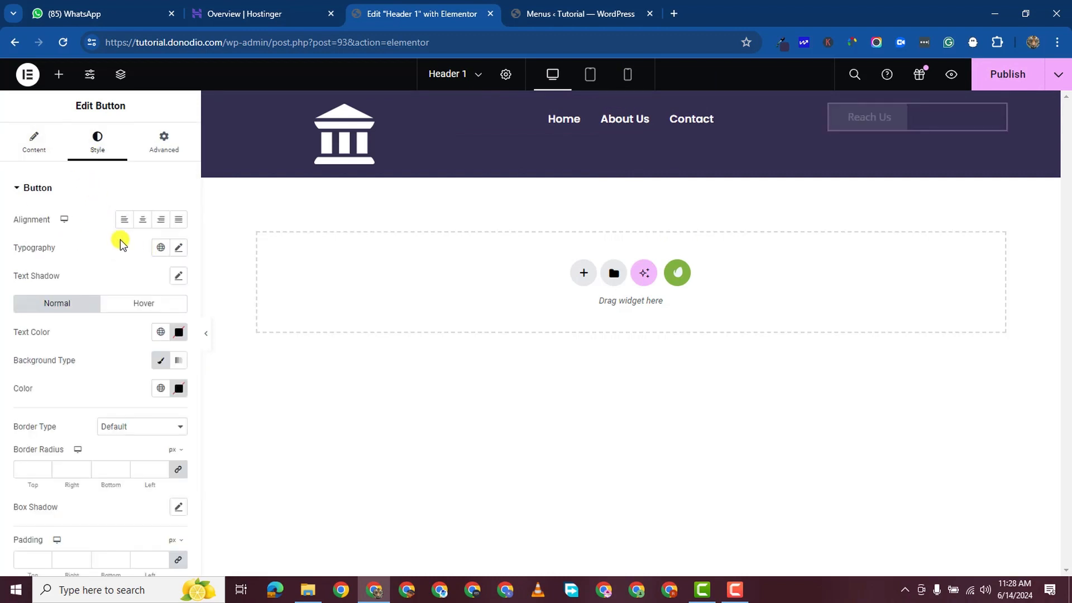
pyautogui.click(159, 222)
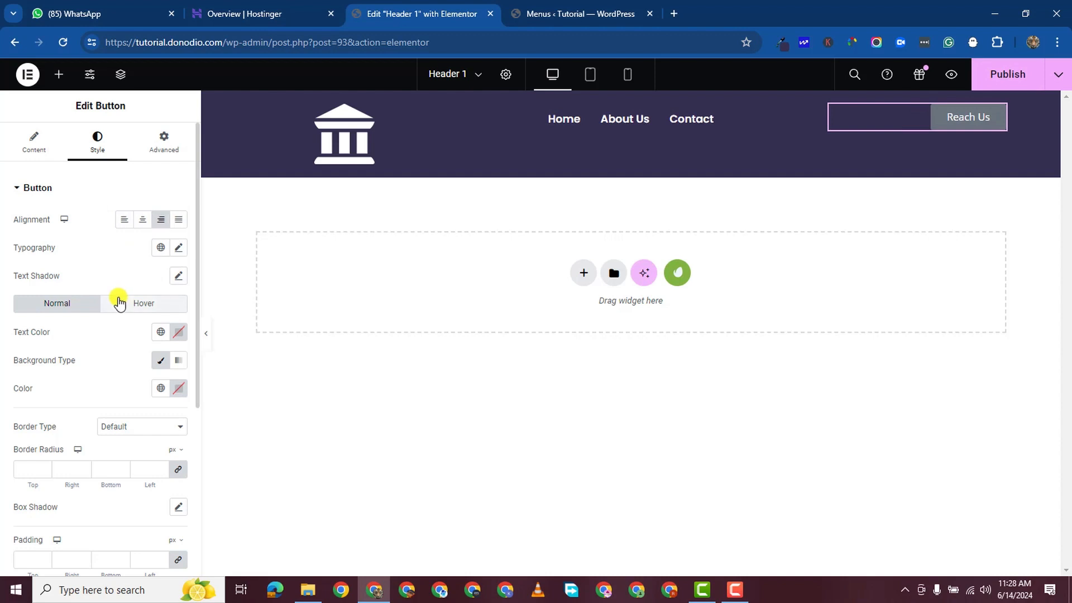
pyautogui.click(424, 114)
pyautogui.click(97, 140)
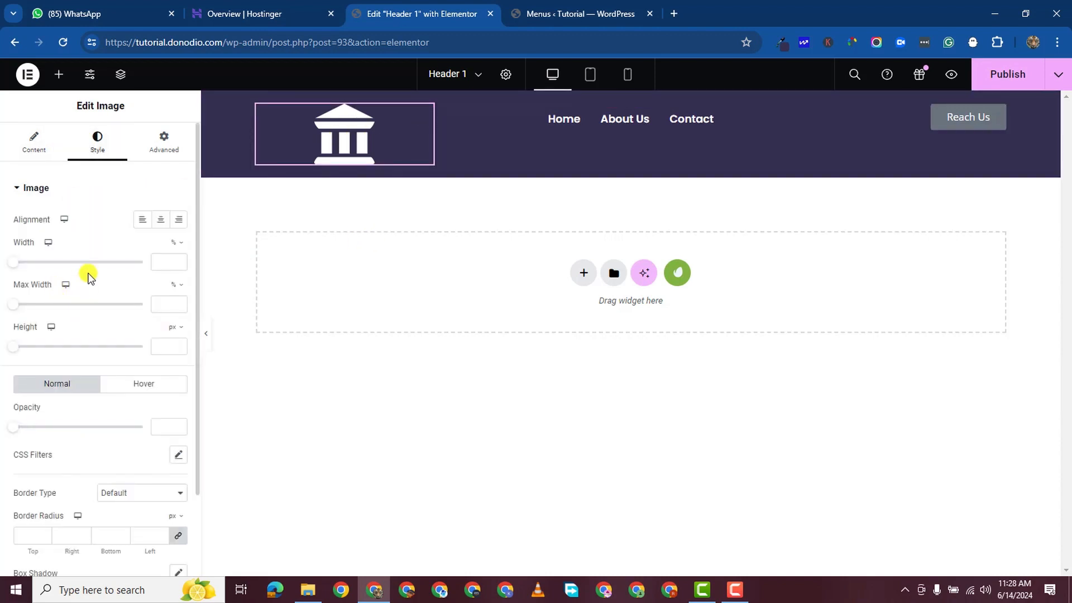
pyautogui.click(142, 220)
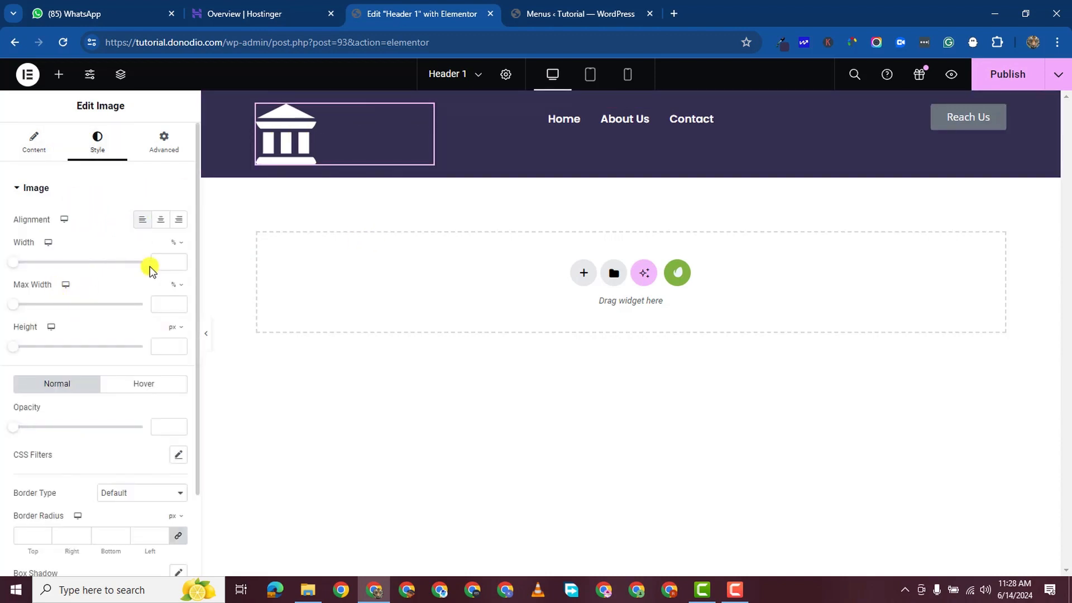
# Copy the header's background colour code 352f51 from the Eye Dropper extension and apply it as the Reach Us button's text colour.
pyautogui.click(996, 112)
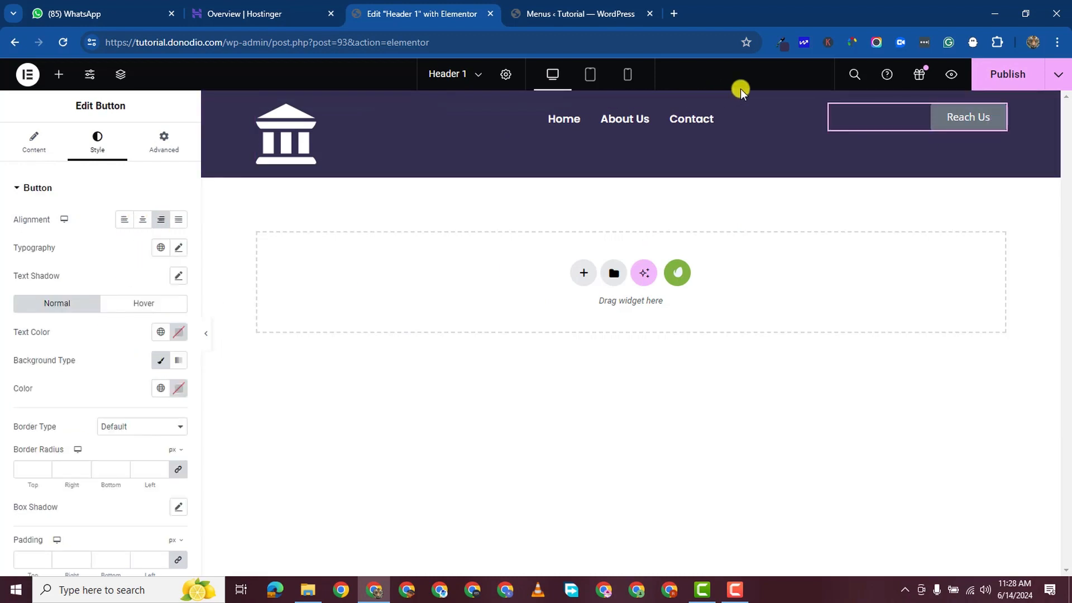
pyautogui.click(781, 48)
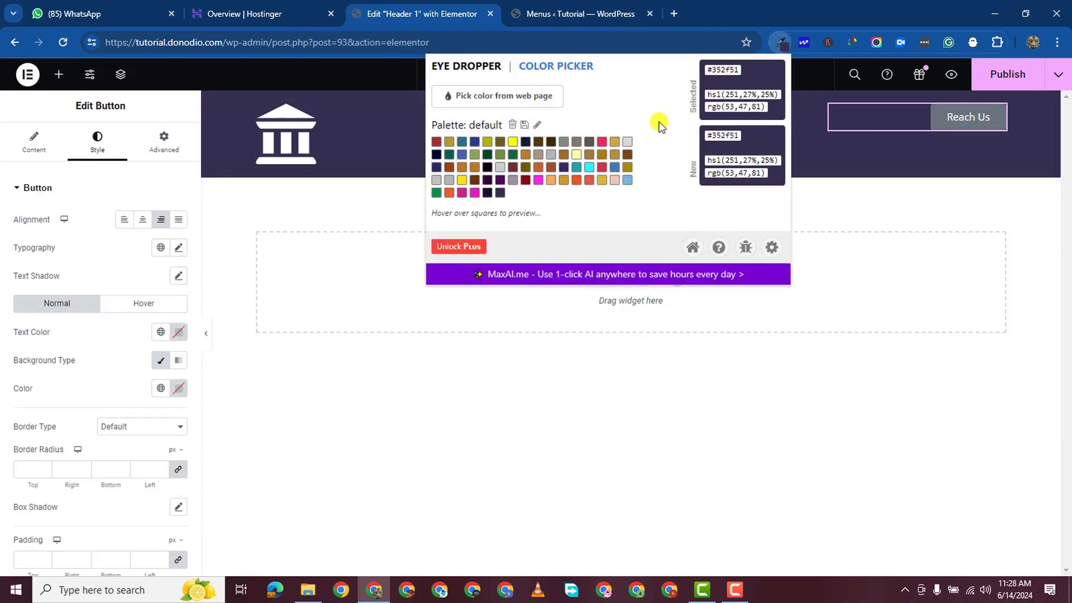
pyautogui.rightClick(732, 70)
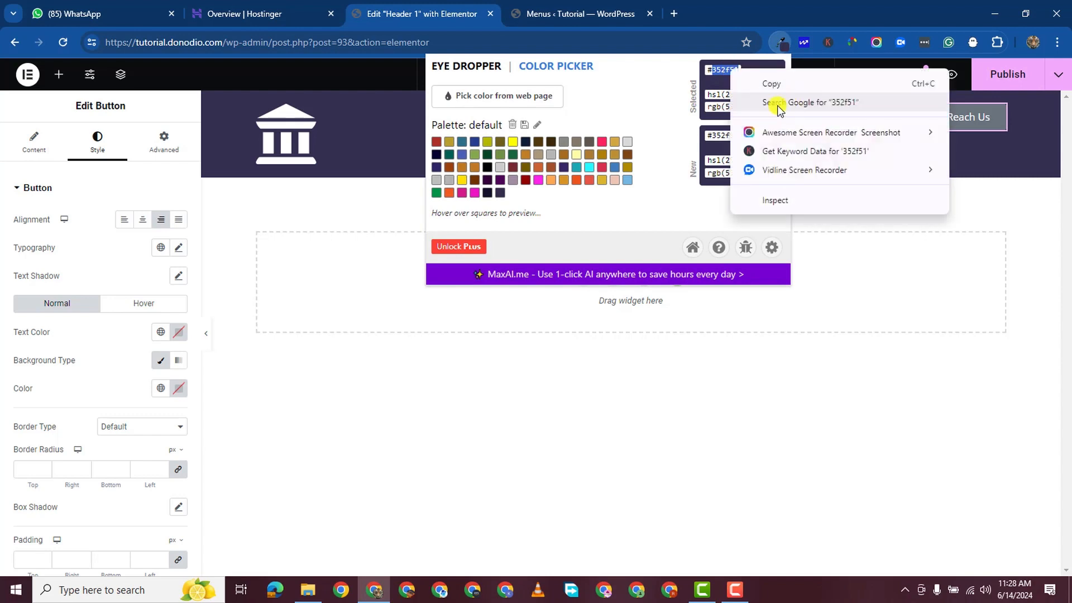
pyautogui.click(779, 82)
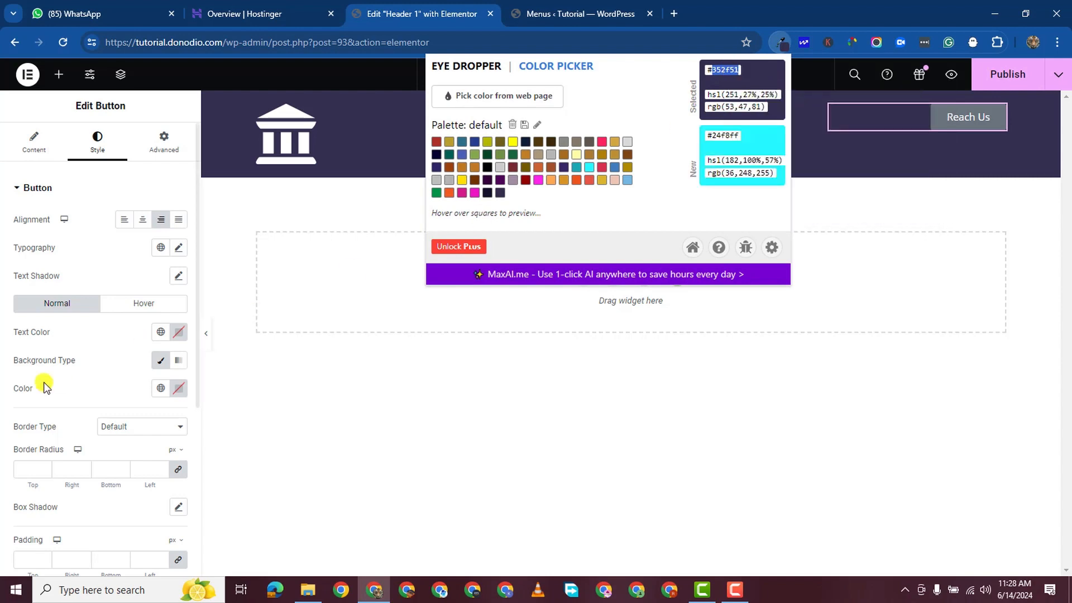
pyautogui.click(178, 333)
pyautogui.rightClick(190, 522)
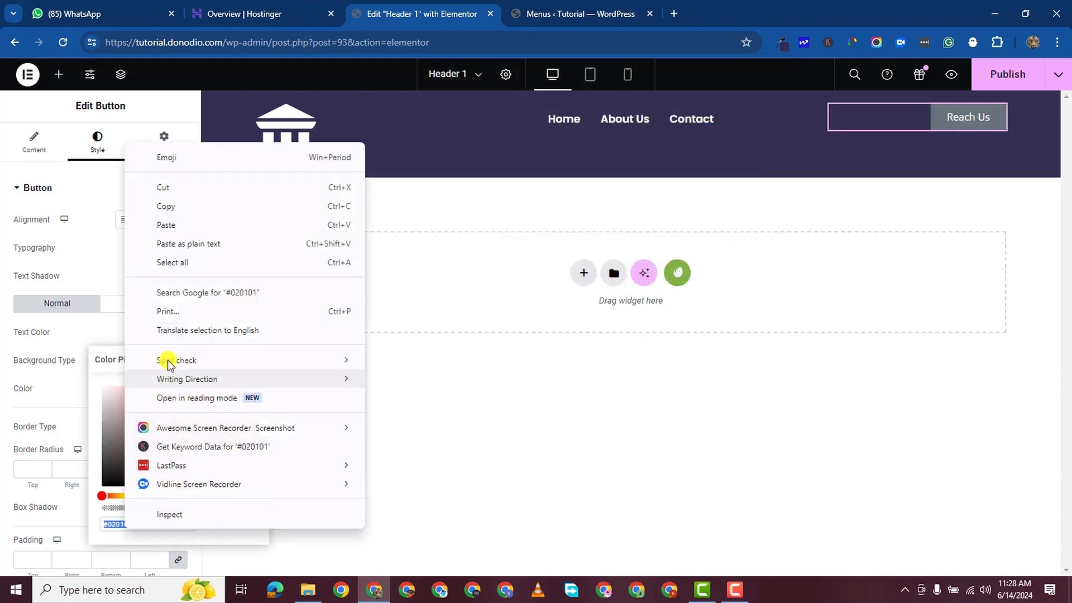
pyautogui.click(187, 227)
pyautogui.click(412, 423)
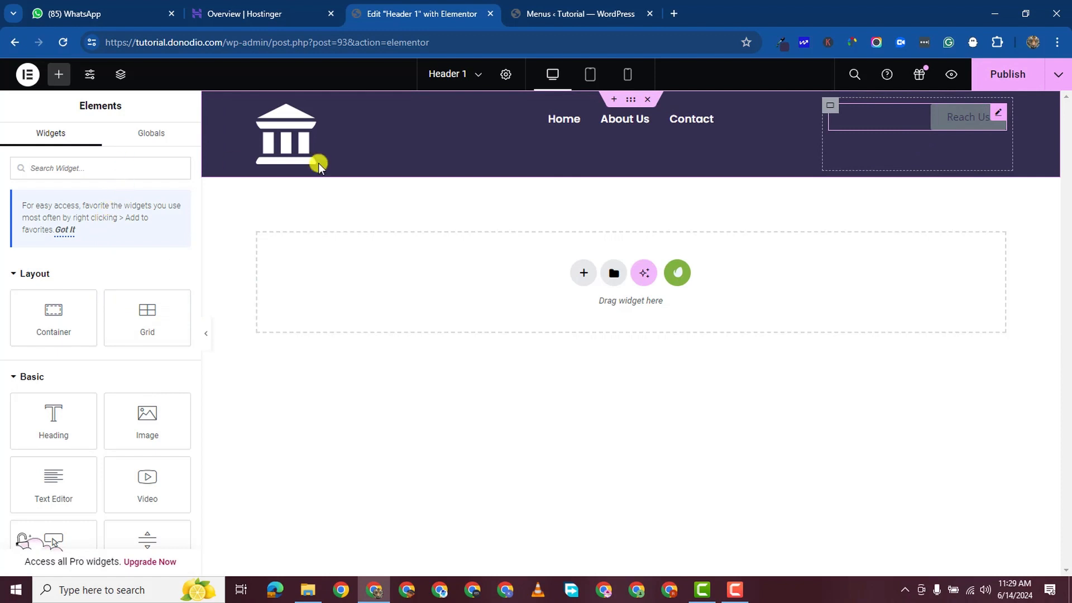
# Set the Reach Us button's normal background colour to white, #FFFFFF.
pyautogui.click(999, 112)
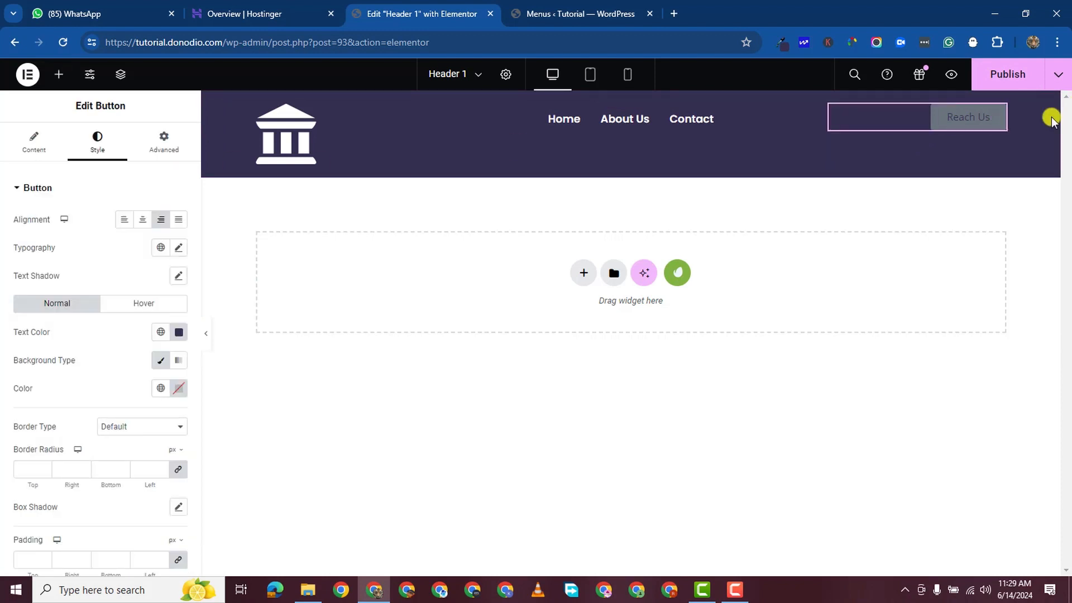
pyautogui.click(178, 389)
pyautogui.moveTo(122, 249); pyautogui.dragTo(82, 201)
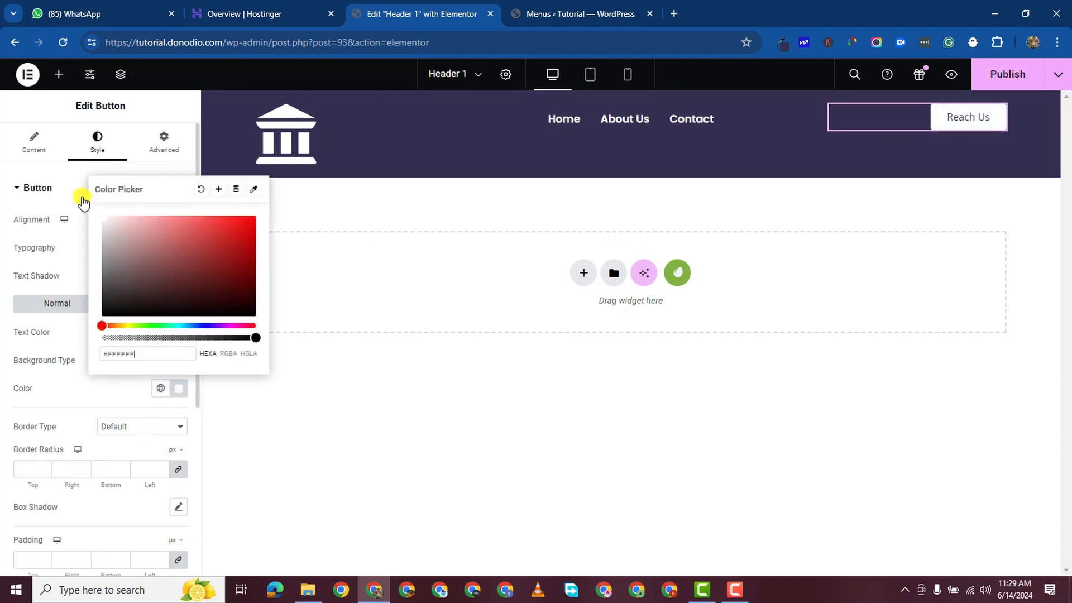
pyautogui.click(2, 314)
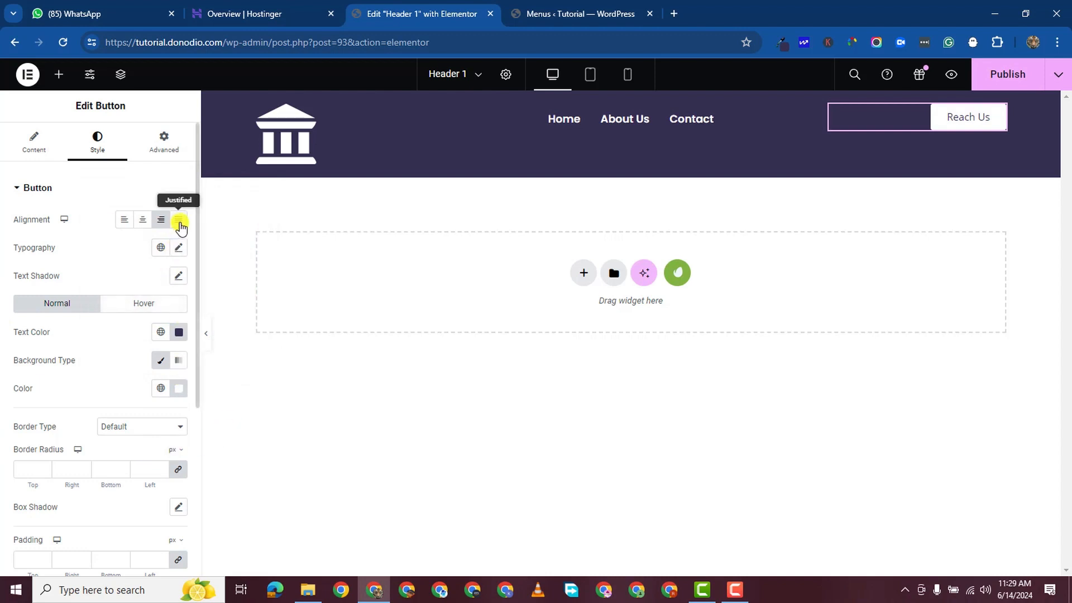
# Set the Reach Us button's font weight to 600 (Semi Bold) and its border radius to 20 px on all corners.
pyautogui.click(178, 249)
pyautogui.click(139, 384)
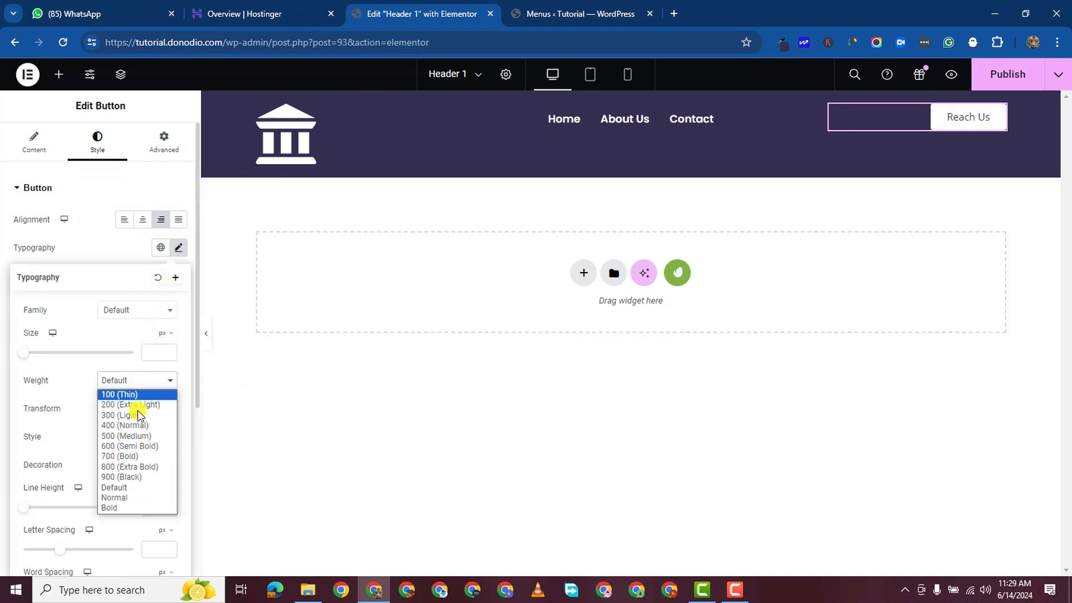
pyautogui.click(143, 448)
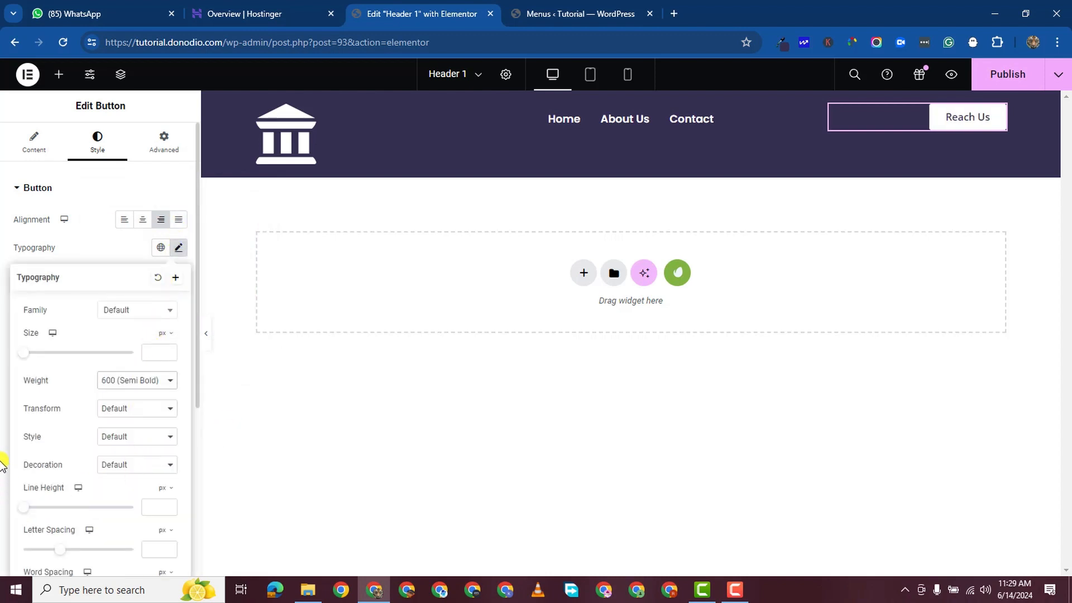
pyautogui.click(3, 473)
pyautogui.scroll(-1, 139, 487)
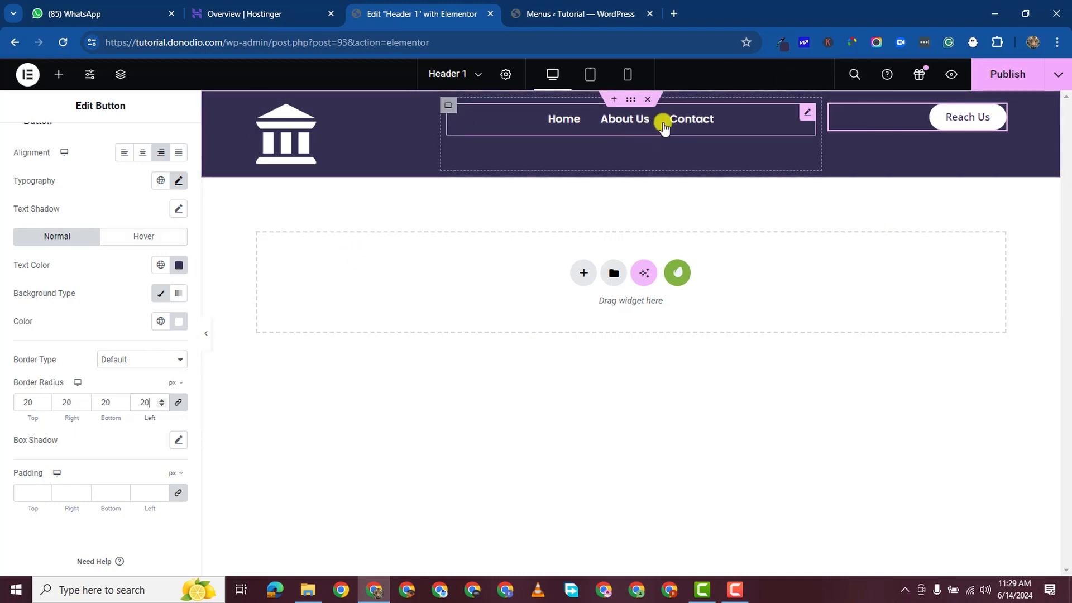
# Set the navigation menu's horizontal padding to 23 and its vertical padding to 15.
pyautogui.click(807, 113)
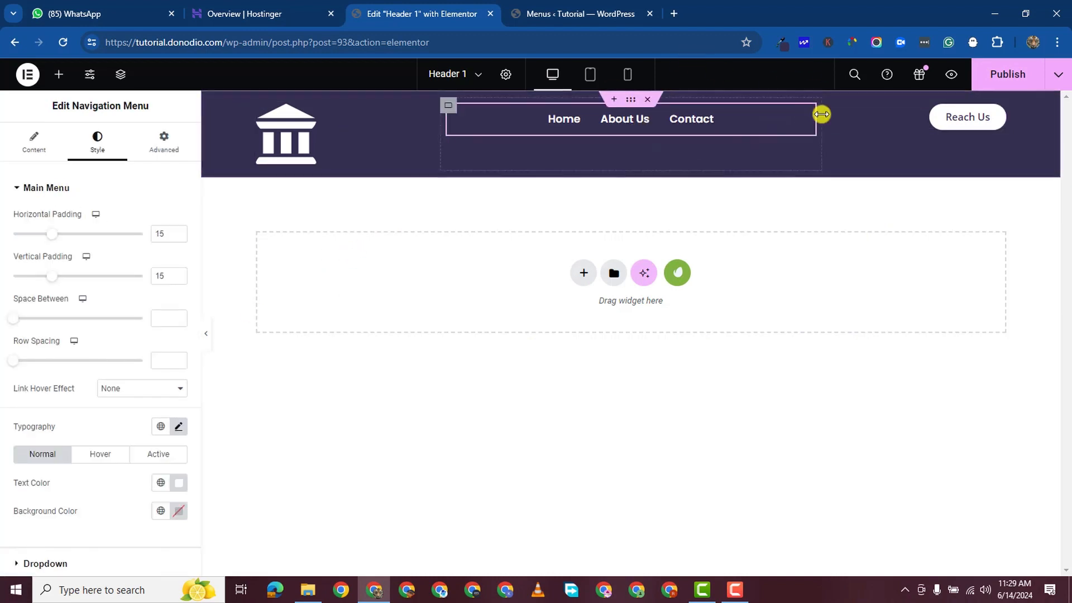
pyautogui.click(33, 140)
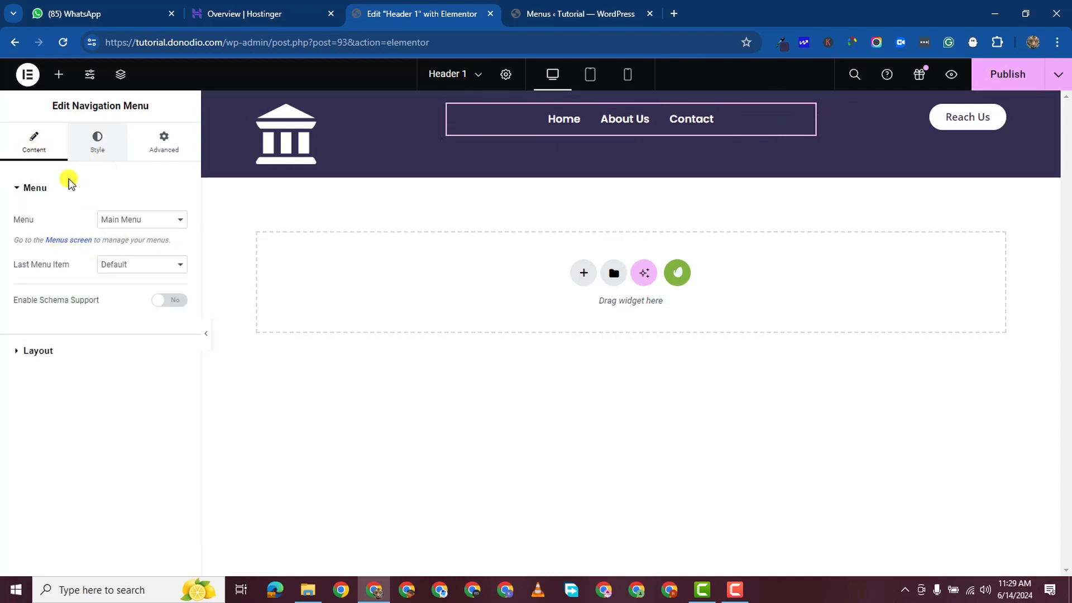
pyautogui.click(17, 352)
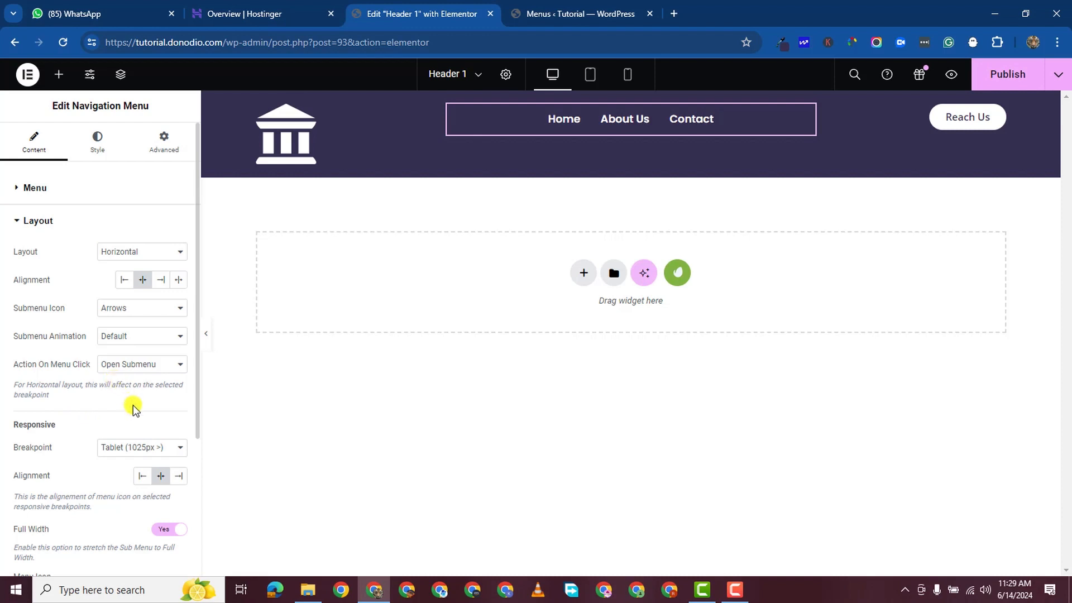
pyautogui.scroll(-4, 139, 421)
pyautogui.scroll(4, 142, 433)
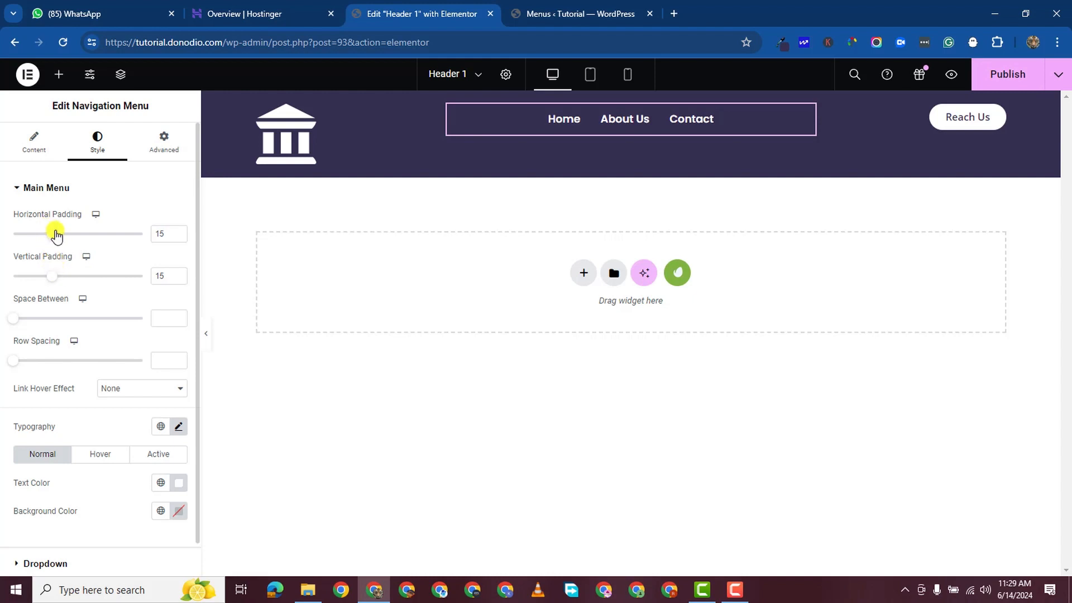
pyautogui.moveTo(68, 237); pyautogui.dragTo(77, 239)
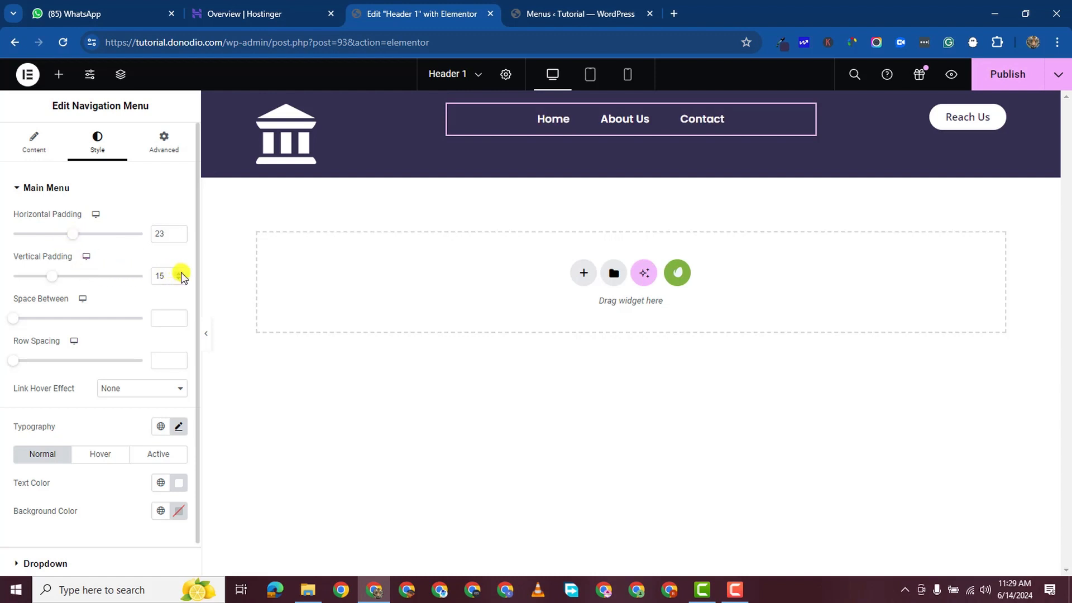
pyautogui.moveTo(181, 276); pyautogui.dragTo(175, 276)
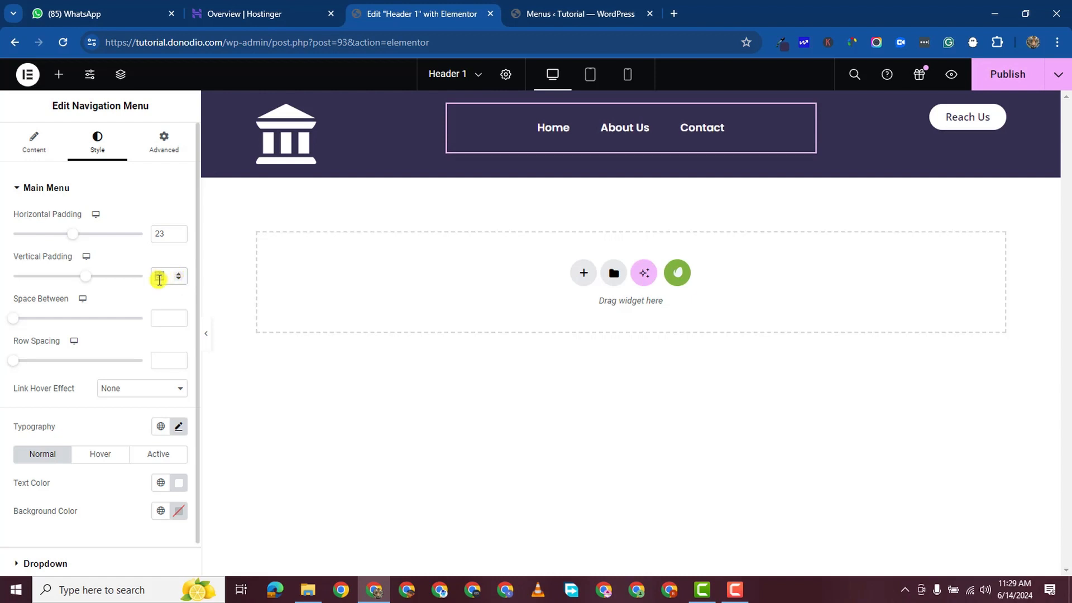
pyautogui.write('15')
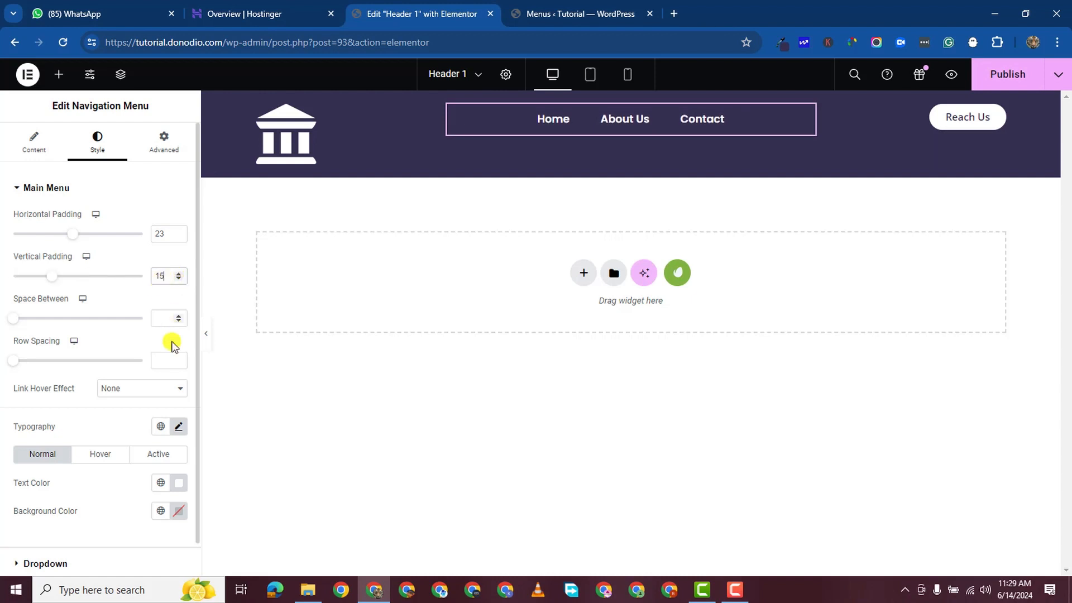
# Unlink the navigation menu's margin values and set only its top margin to 20 px.
pyautogui.click(167, 158)
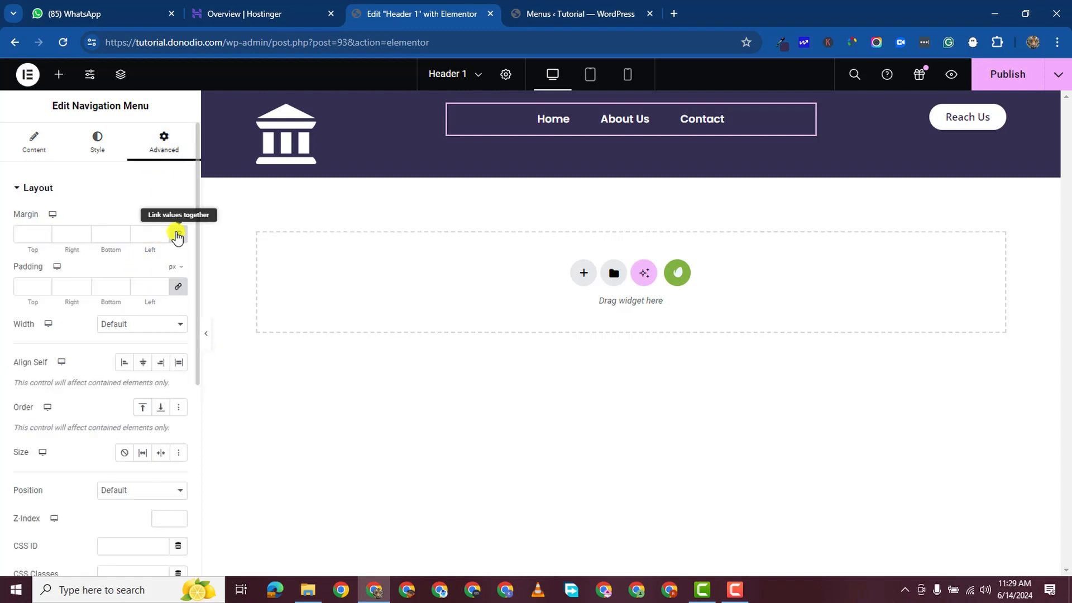
pyautogui.click(177, 235)
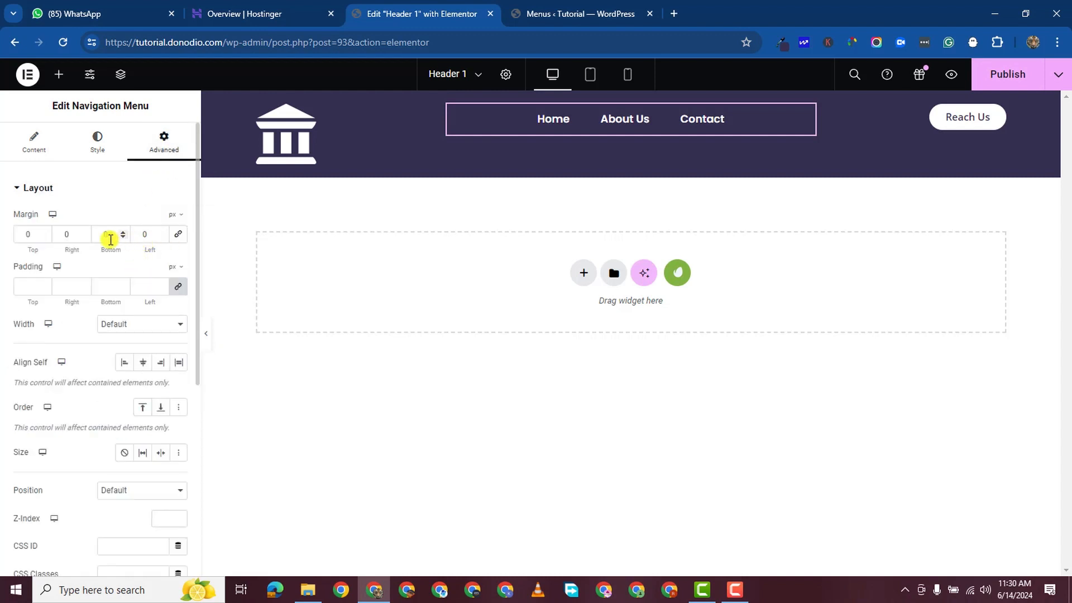
pyautogui.click(42, 233)
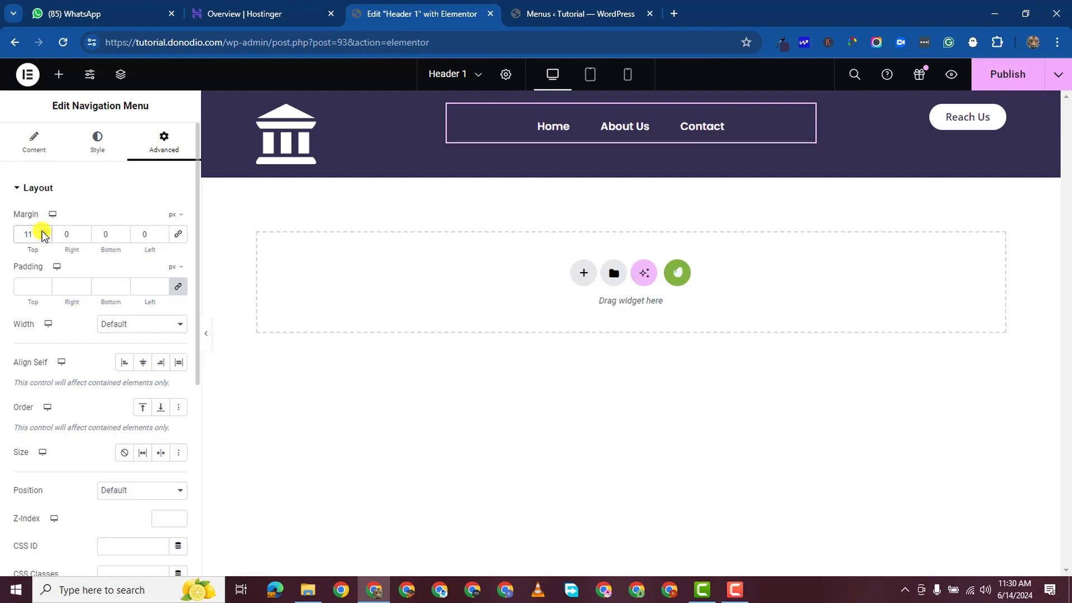
pyautogui.click(42, 232)
pyautogui.click(43, 232)
pyautogui.click(42, 232)
pyautogui.click(43, 232)
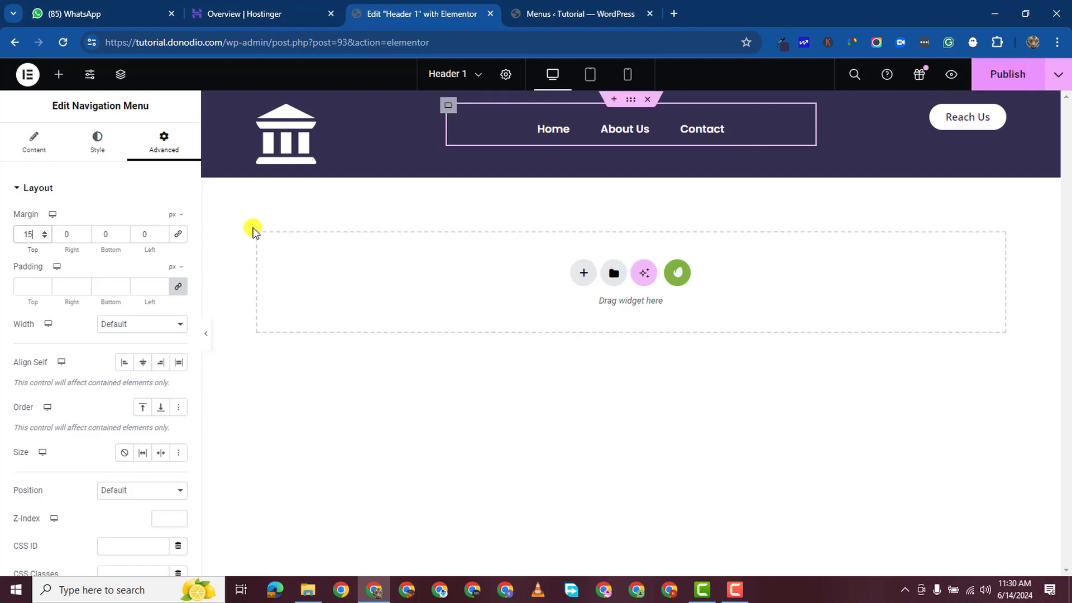
pyautogui.click(43, 231)
pyautogui.click(43, 232)
pyautogui.click(42, 232)
pyautogui.click(42, 232)
pyautogui.click(42, 232)
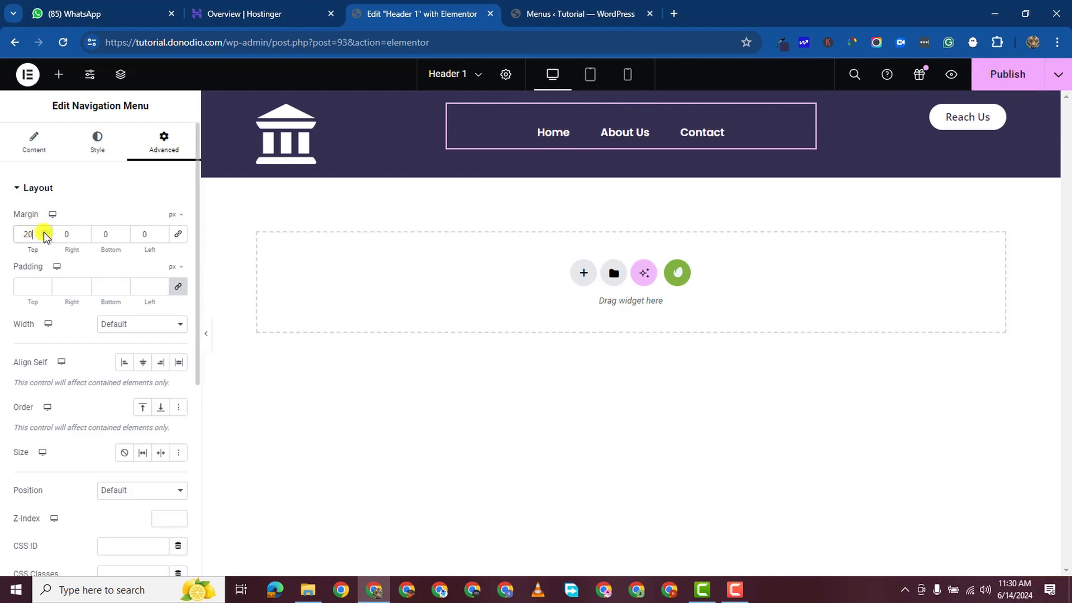
# Publish the header and open the live site in a new browser tab.
pyautogui.click(1024, 75)
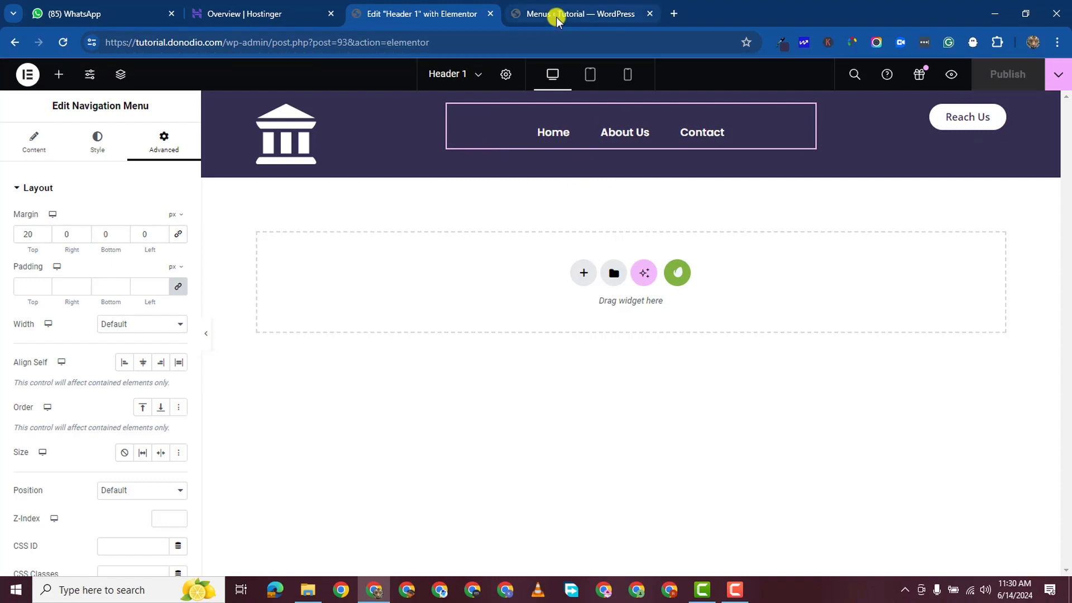
pyautogui.click(556, 17)
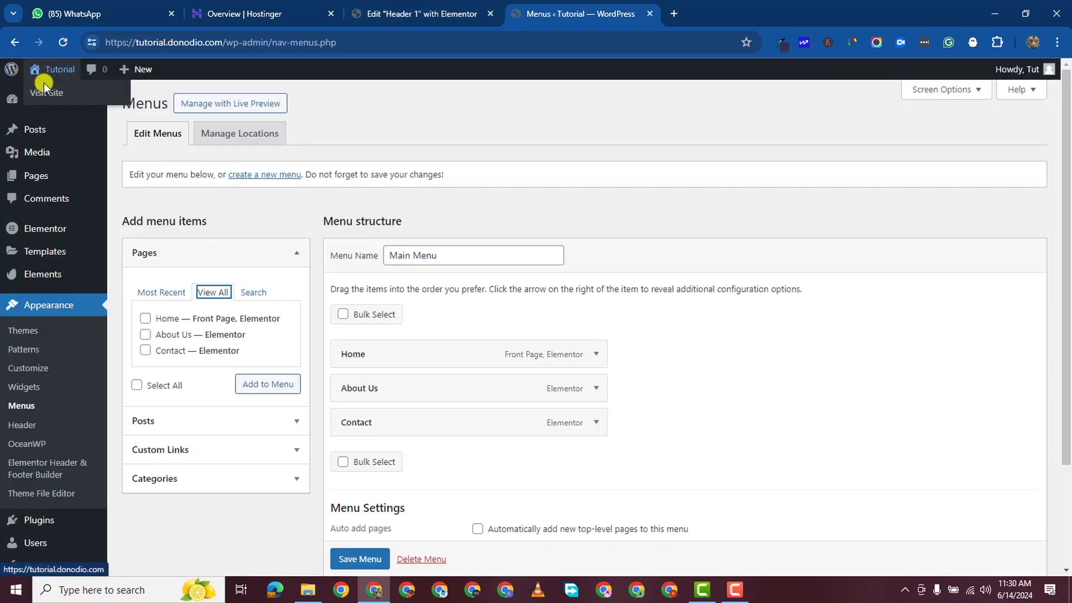
pyautogui.rightClick(44, 91)
pyautogui.click(93, 95)
pyautogui.click(698, 15)
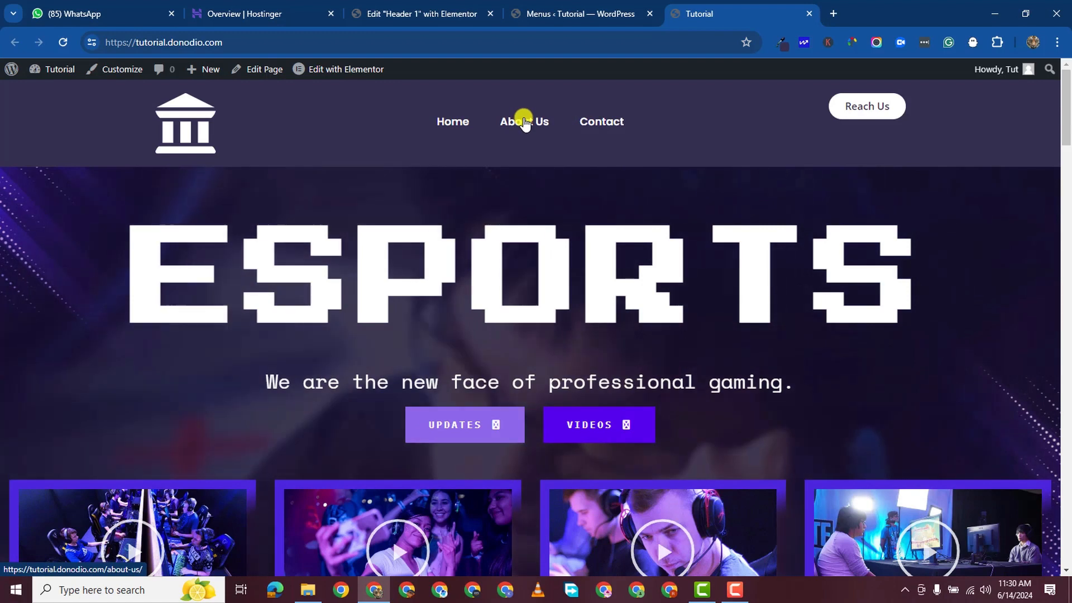
# Check which header the live About Us page uses, then return to the Home page.
pyautogui.click(524, 121)
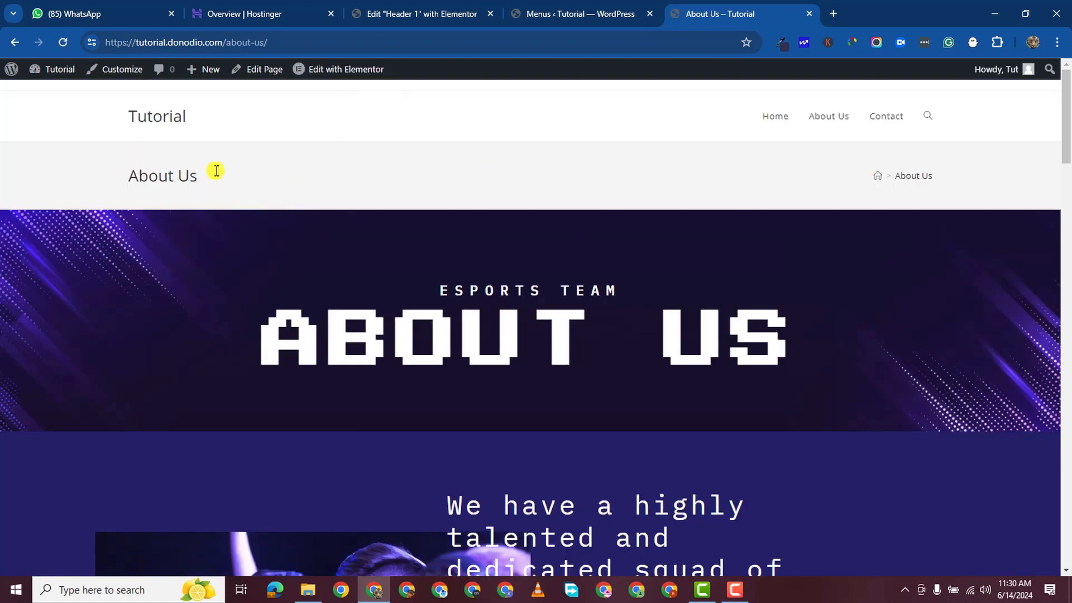
pyautogui.scroll(-5, 505, 198)
pyautogui.scroll(5, 506, 199)
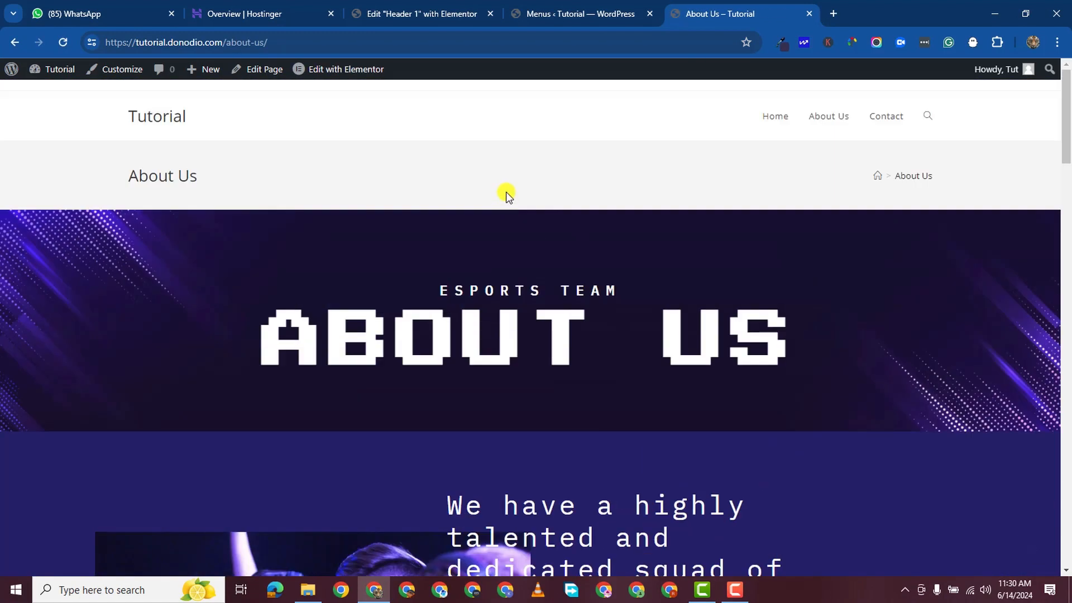
pyautogui.click(782, 116)
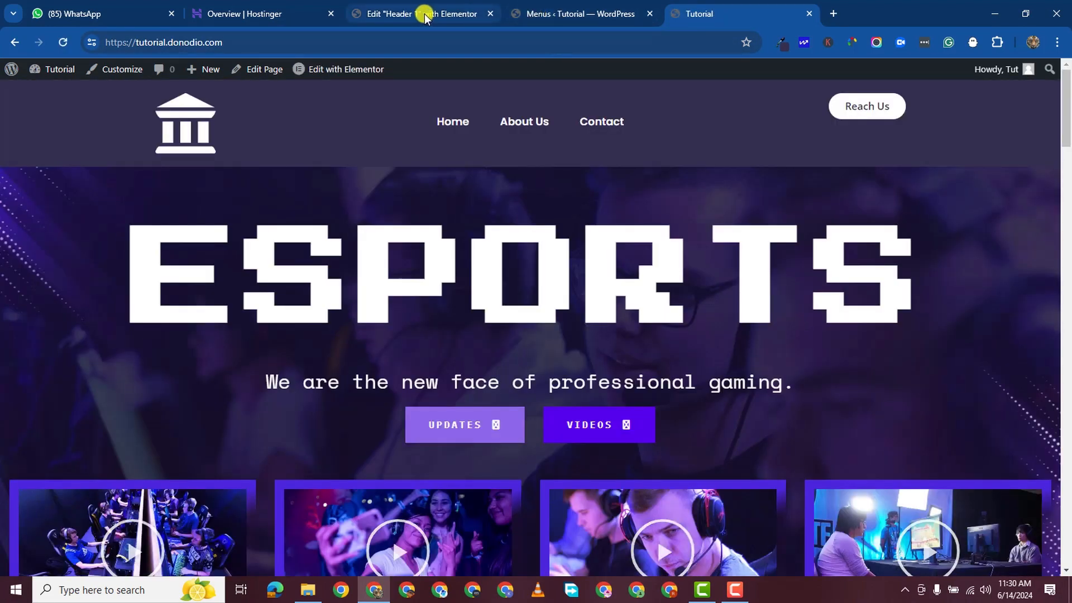
# Add a new template in Elementor Header & Footer Builder and title it "Header 2".
pyautogui.click(557, 10)
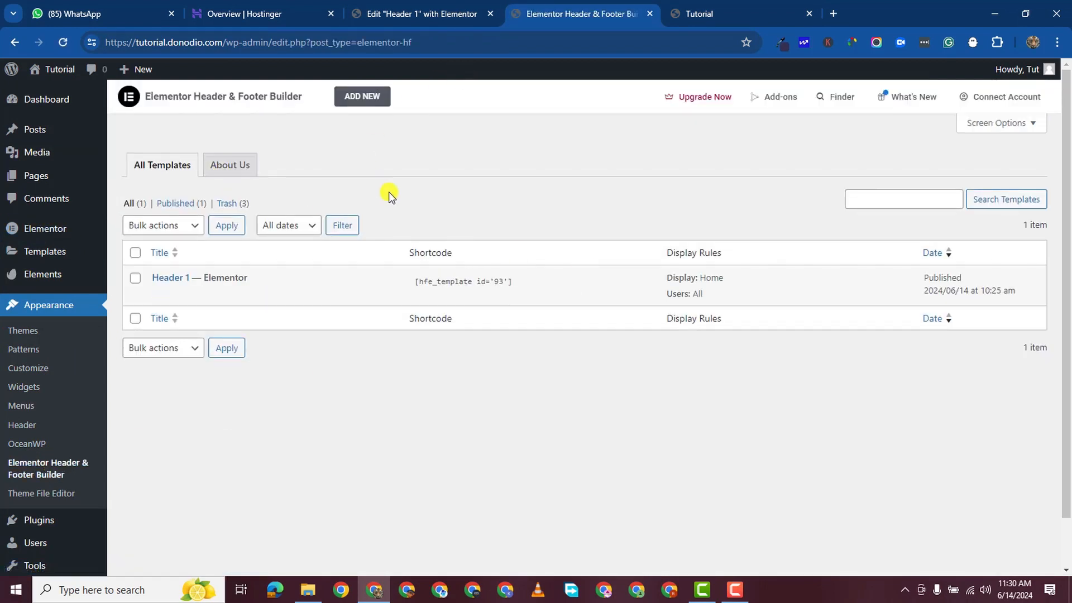
pyautogui.moveTo(306, 306)
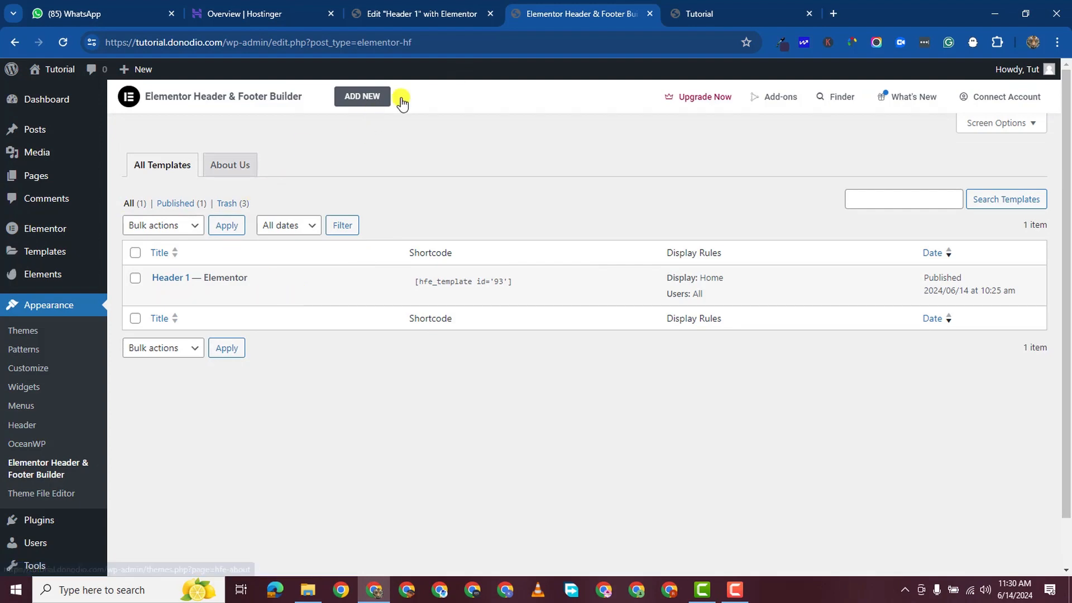
pyautogui.click(468, 14)
pyautogui.click(574, 13)
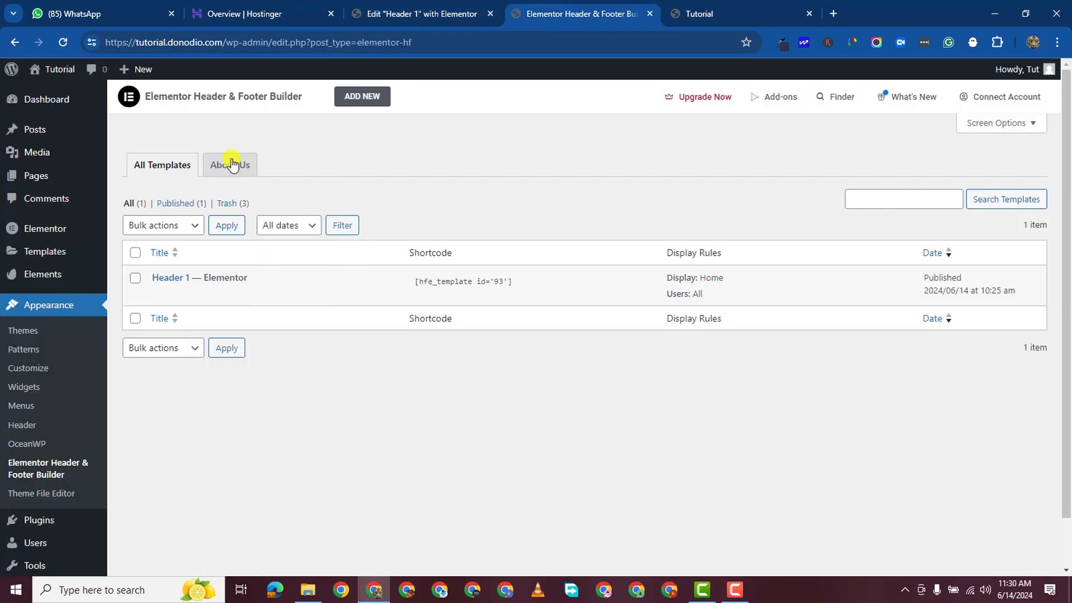
pyautogui.click(357, 101)
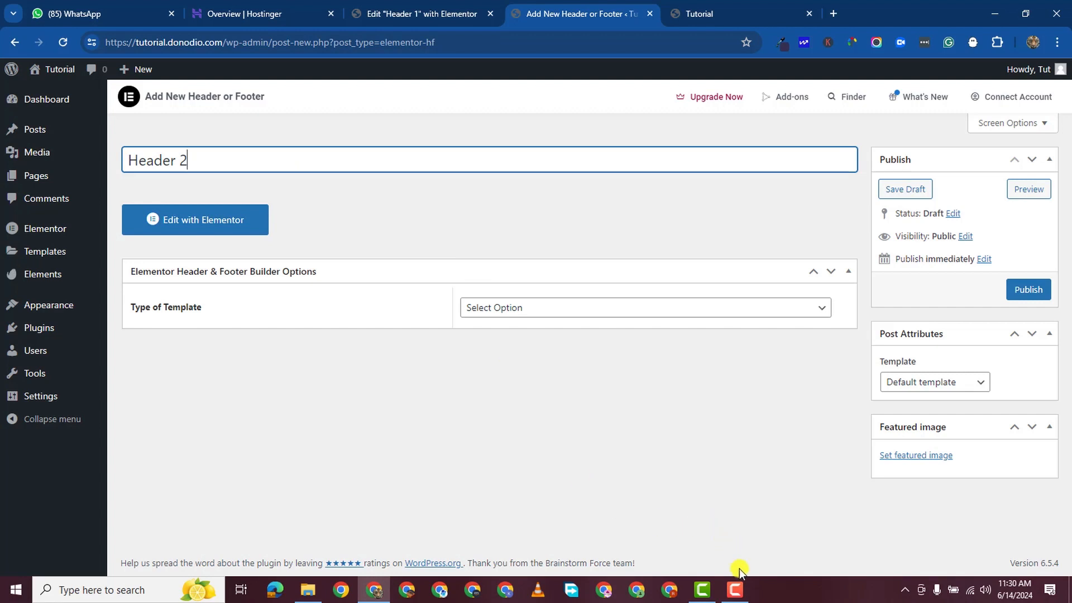
pyautogui.click(738, 589)
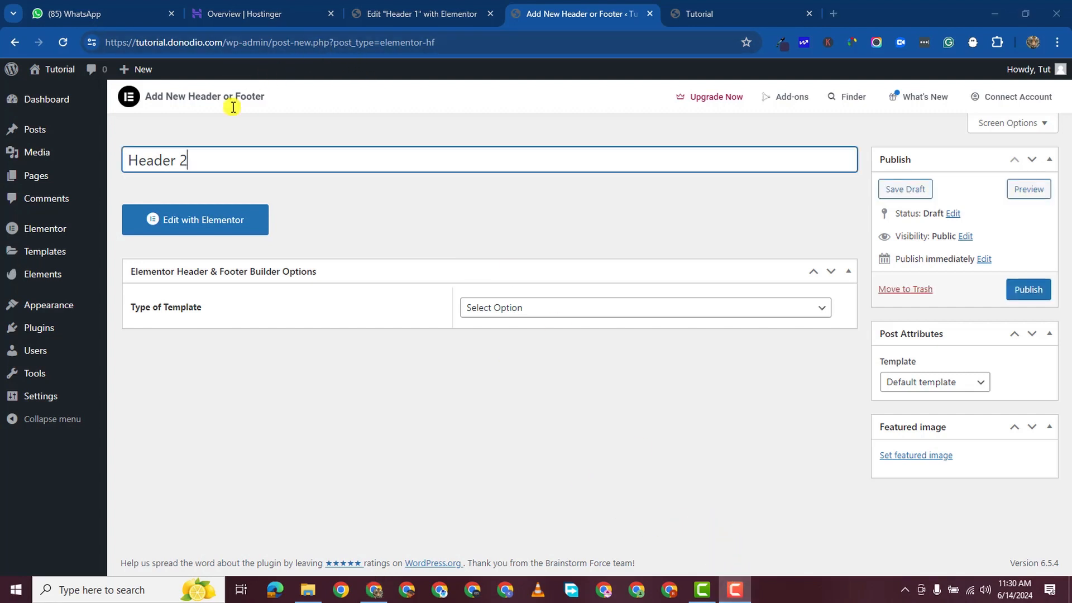
# Set the template type to Header and its display location to Entire Website.
pyautogui.click(536, 323)
pyautogui.click(514, 341)
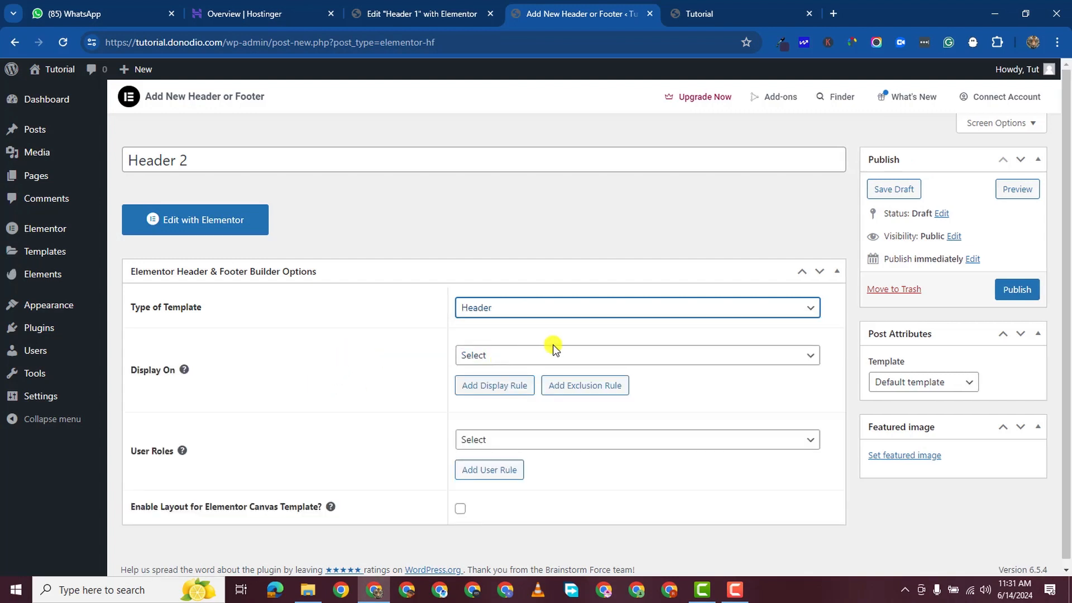
pyautogui.click(505, 351)
pyautogui.scroll(-3, 539, 246)
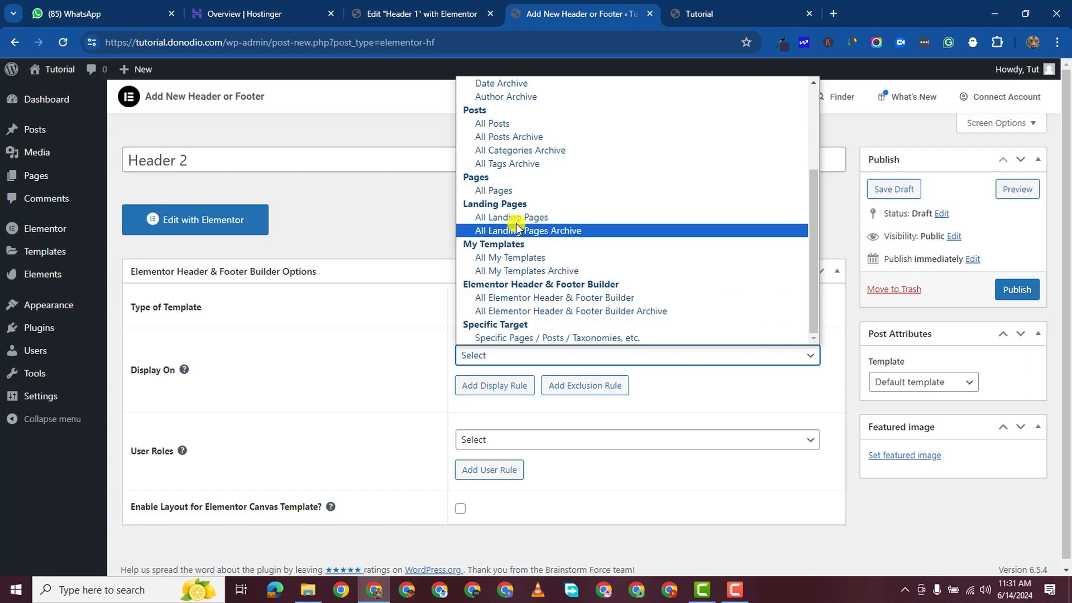
pyautogui.scroll(3, 525, 209)
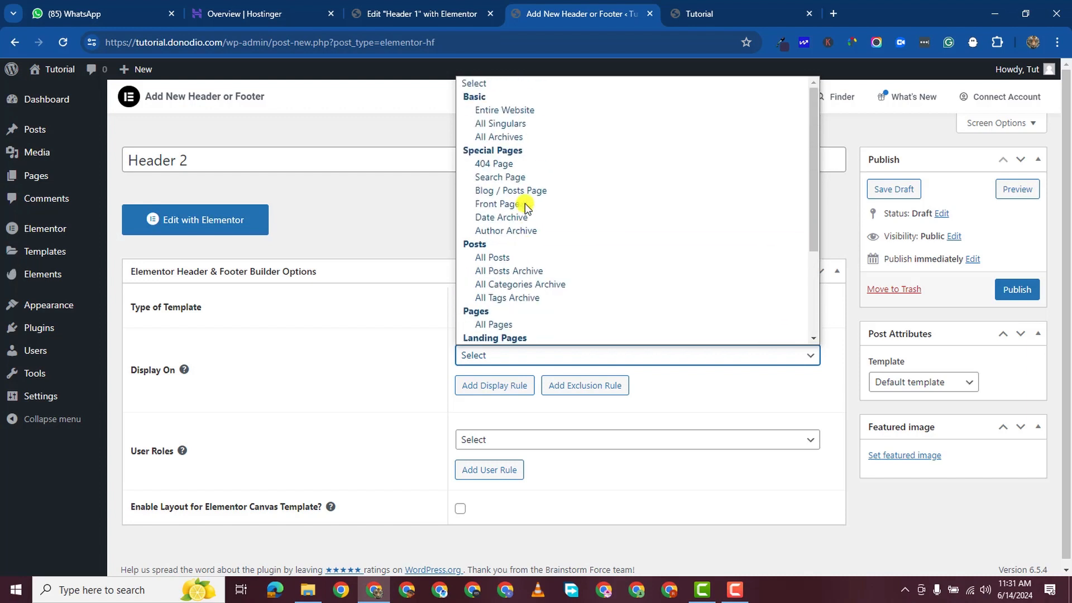
pyautogui.click(527, 109)
# Add a second display rule that covers All Pages.
pyautogui.click(506, 384)
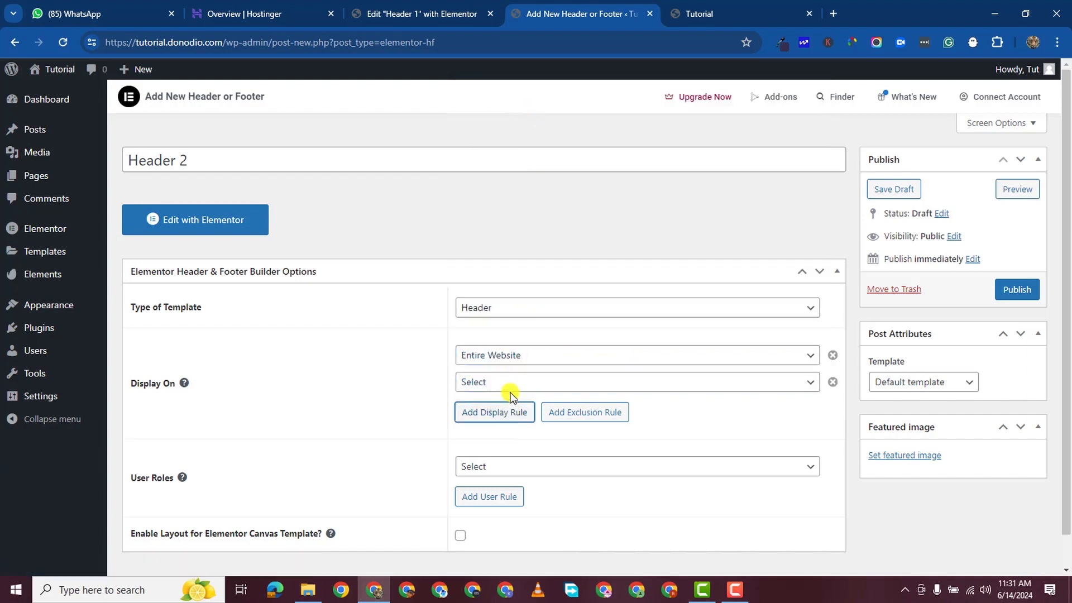
pyautogui.click(510, 387)
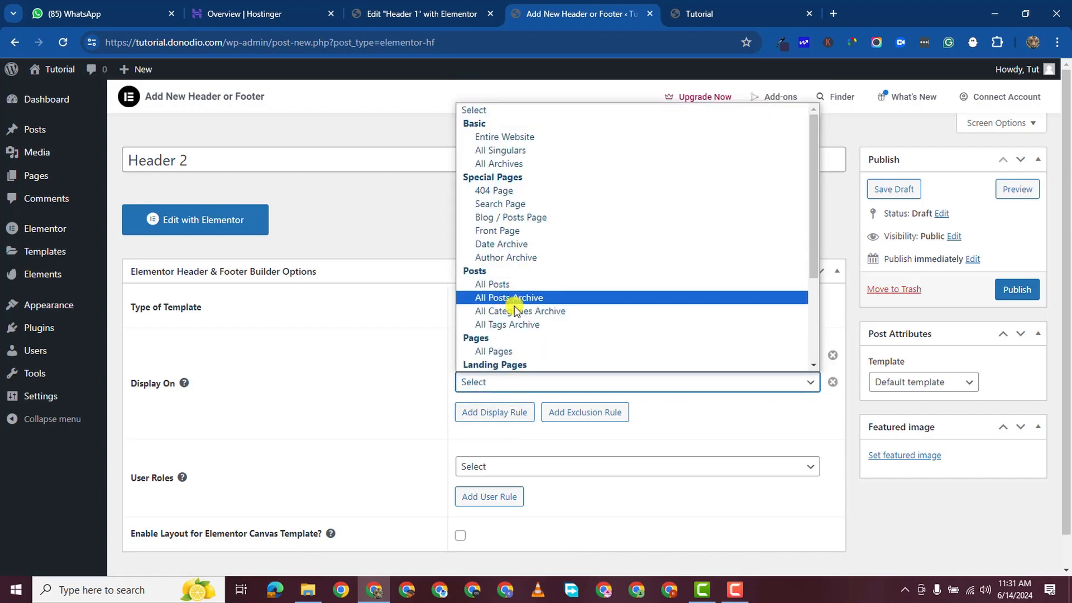
pyautogui.click(513, 351)
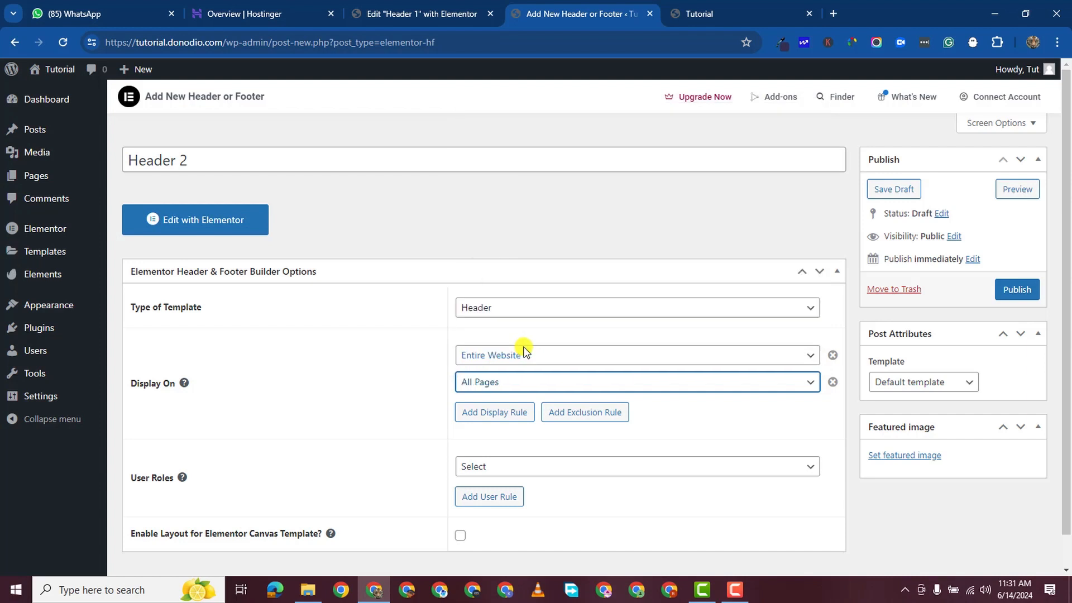
# Add an exclusion rule for specific pages that keeps the header off the Home page.
pyautogui.click(584, 413)
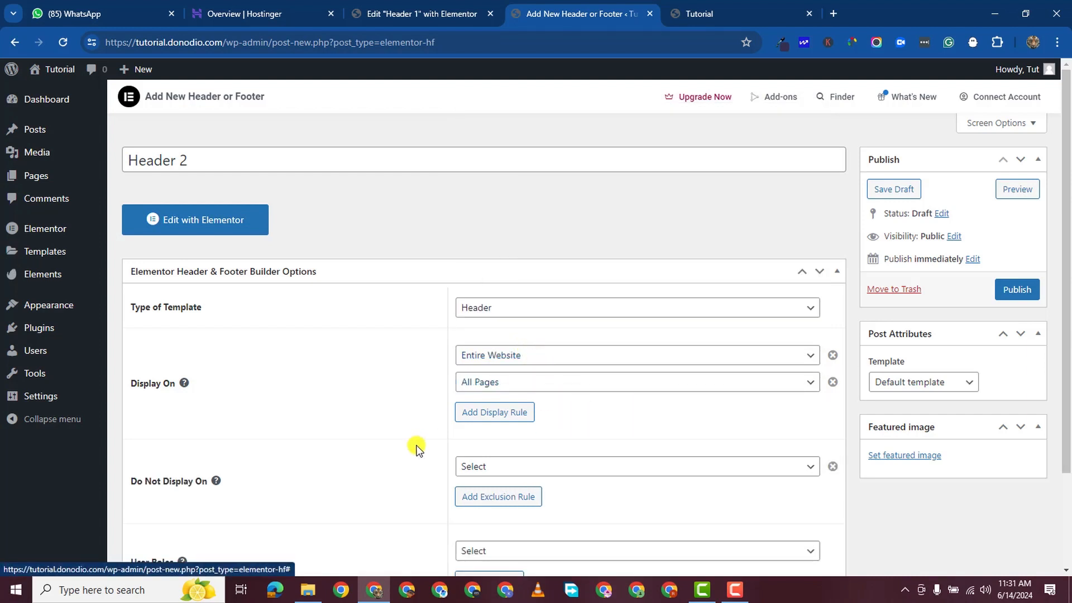
pyautogui.click(531, 467)
pyautogui.scroll(-3, 558, 409)
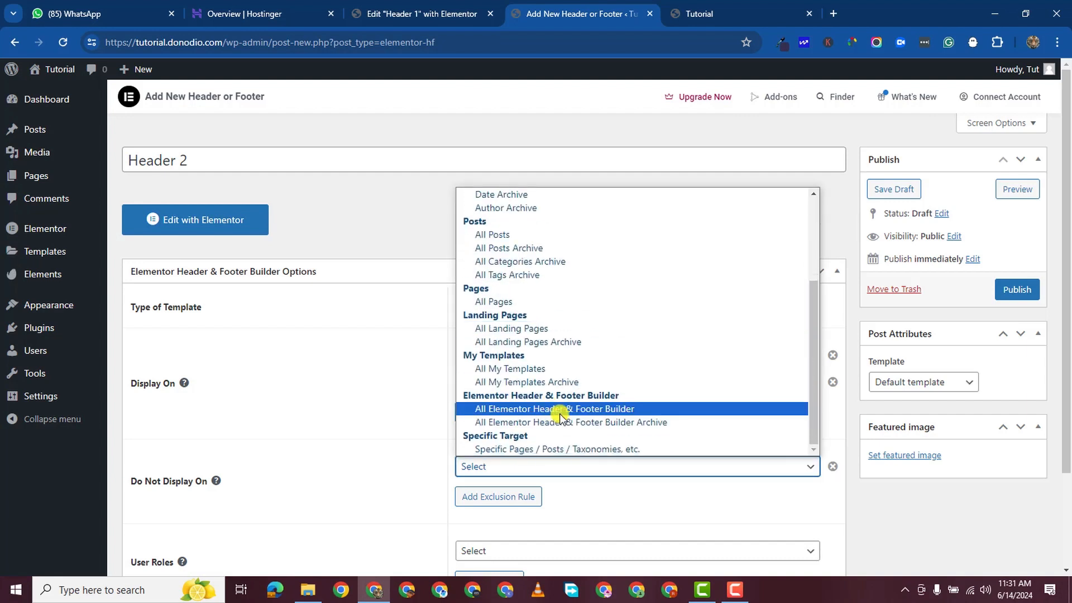
pyautogui.click(566, 450)
pyautogui.click(523, 491)
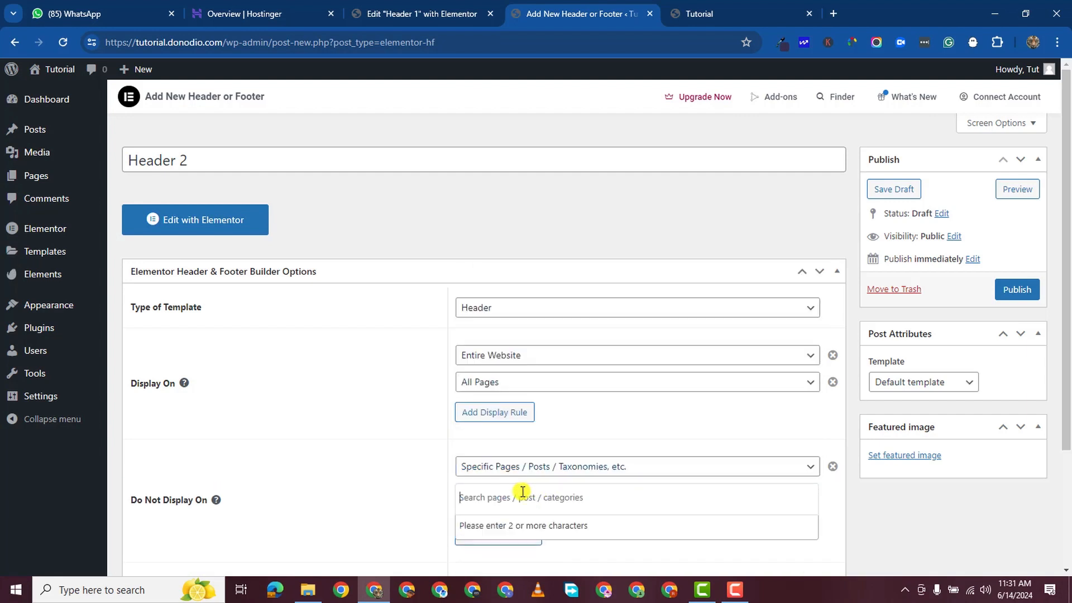
pyautogui.write('home')
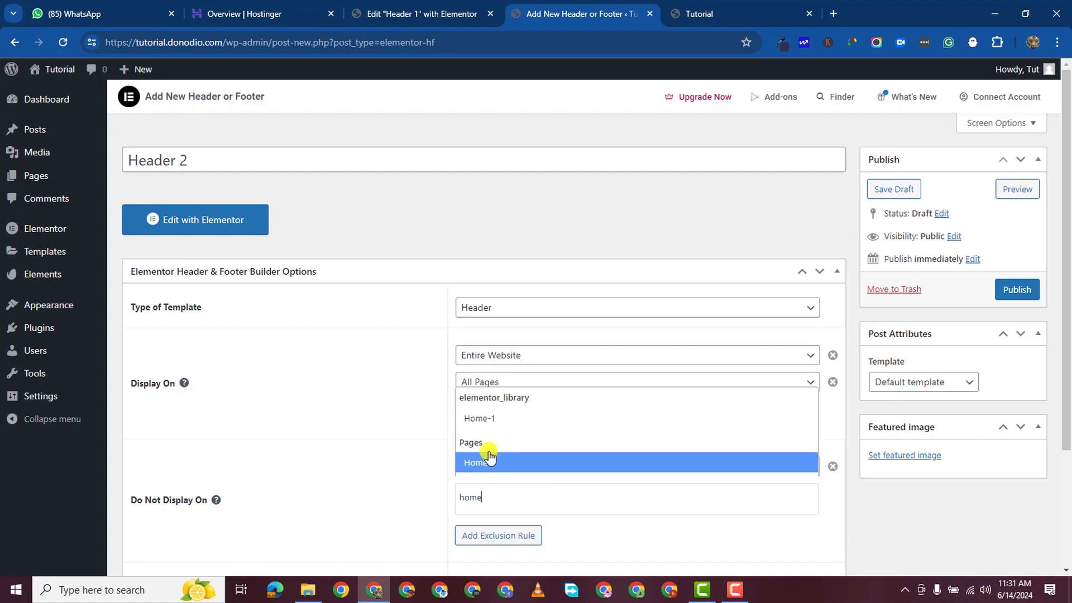
pyautogui.click(488, 463)
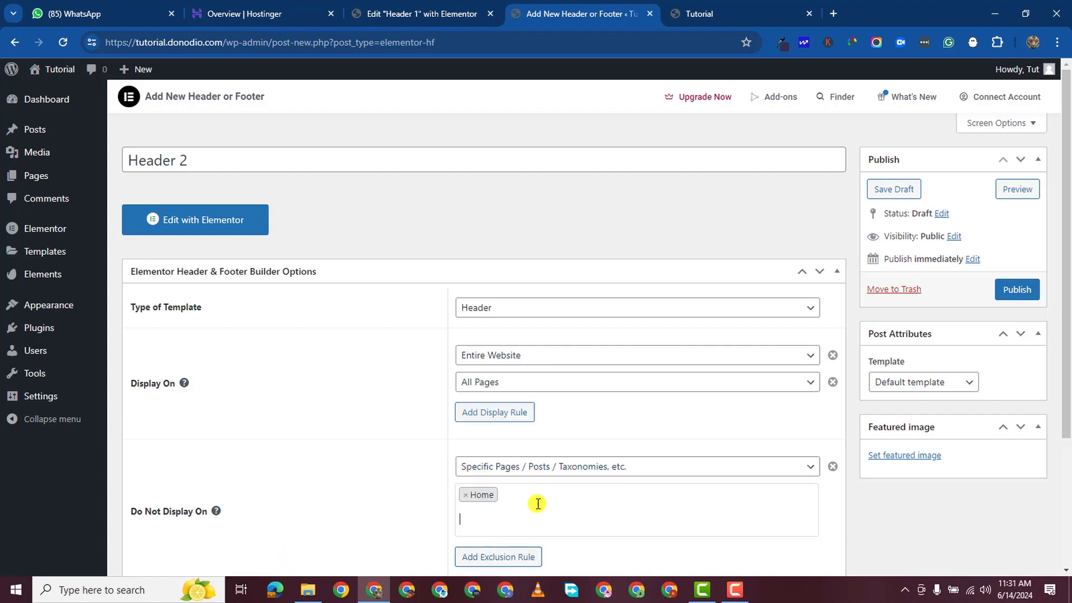
# Publish the Header 2 template and open it for editing in Elementor.
pyautogui.scroll(-3, 604, 547)
pyautogui.scroll(1, 1029, 147)
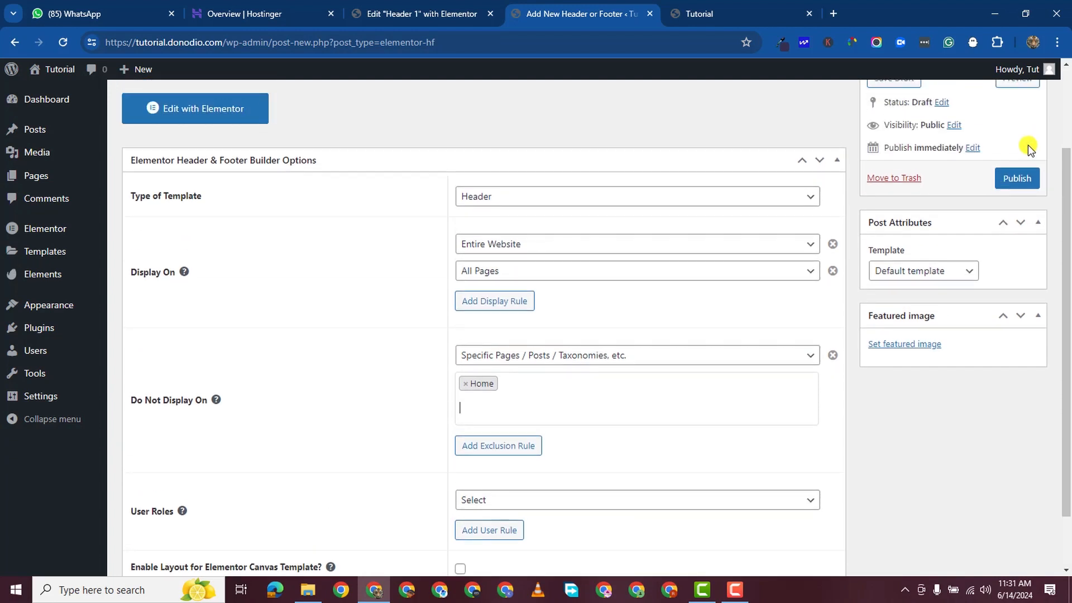
pyautogui.click(1018, 178)
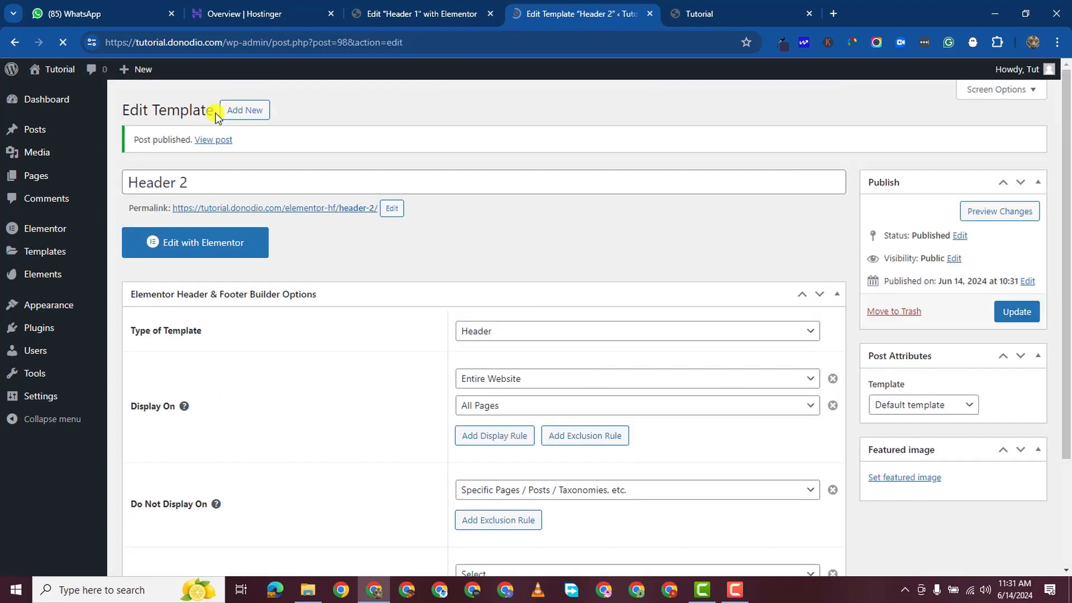
pyautogui.click(203, 263)
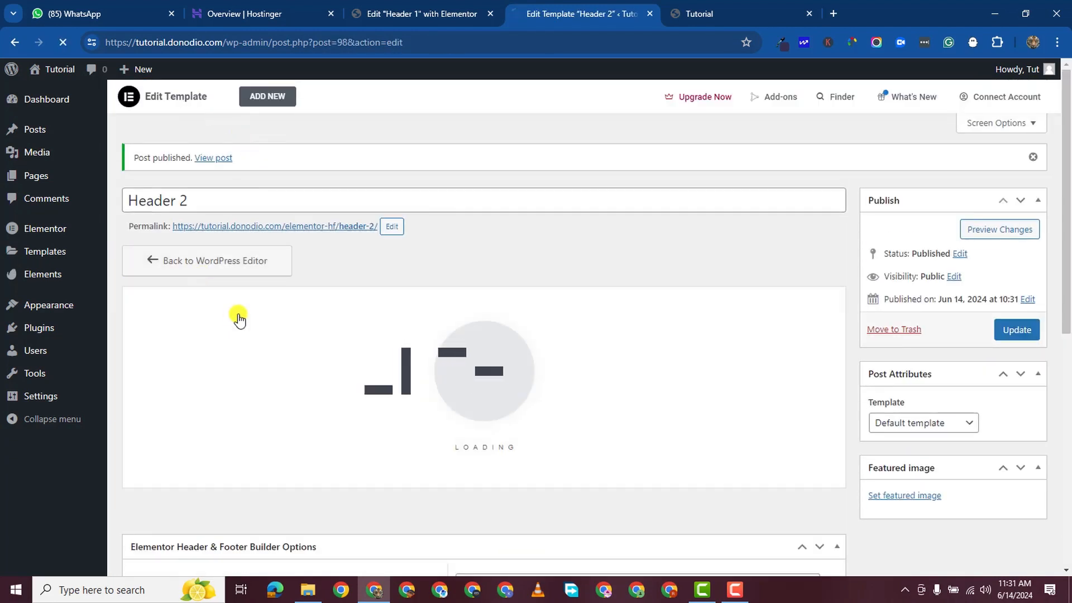
# Copy the whole header container from Header 1 and paste it into the empty Header 2 canvas.
pyautogui.click(452, 14)
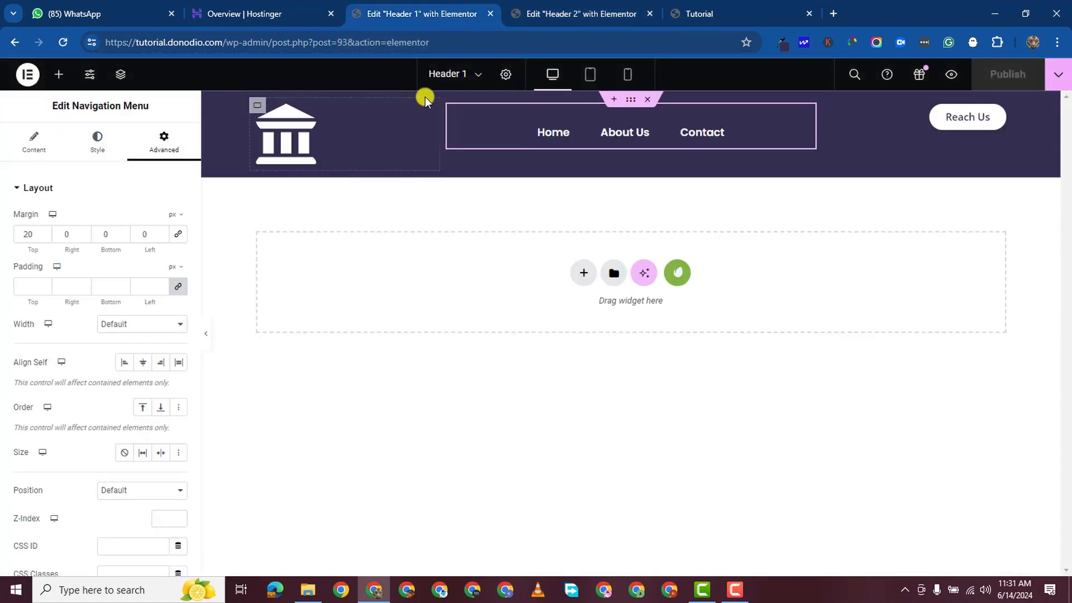
pyautogui.rightClick(628, 99)
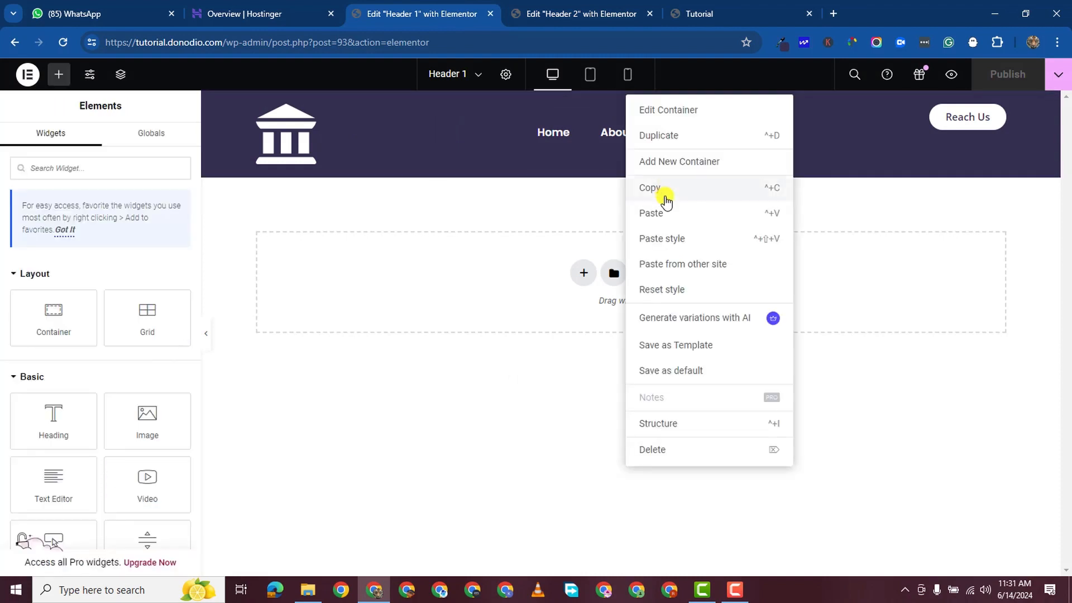
pyautogui.press('Escape')
pyautogui.click(581, 14)
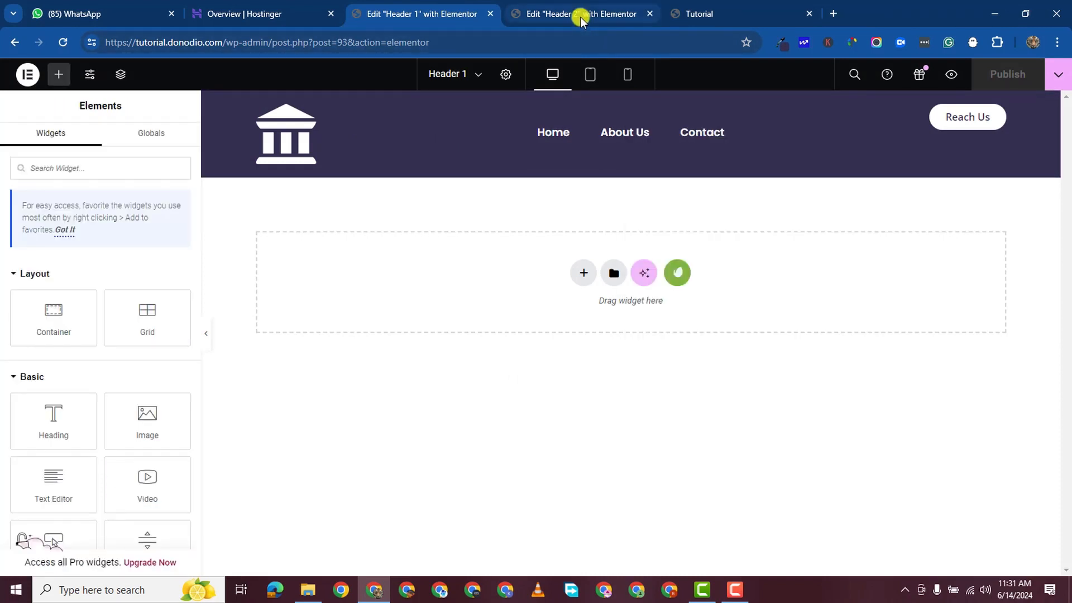
pyautogui.rightClick(501, 245)
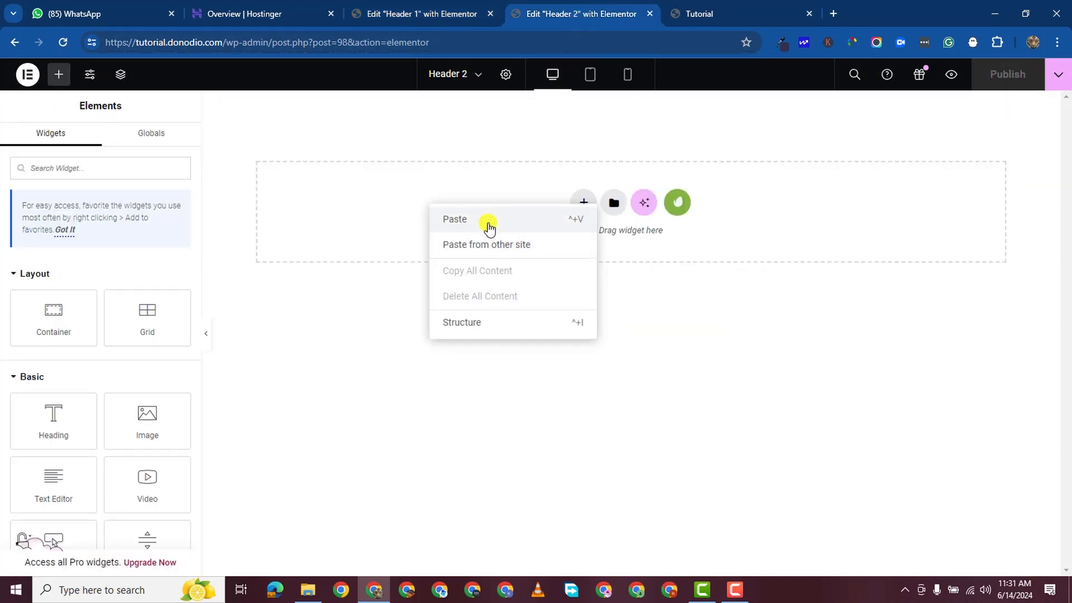
pyautogui.click(450, 256)
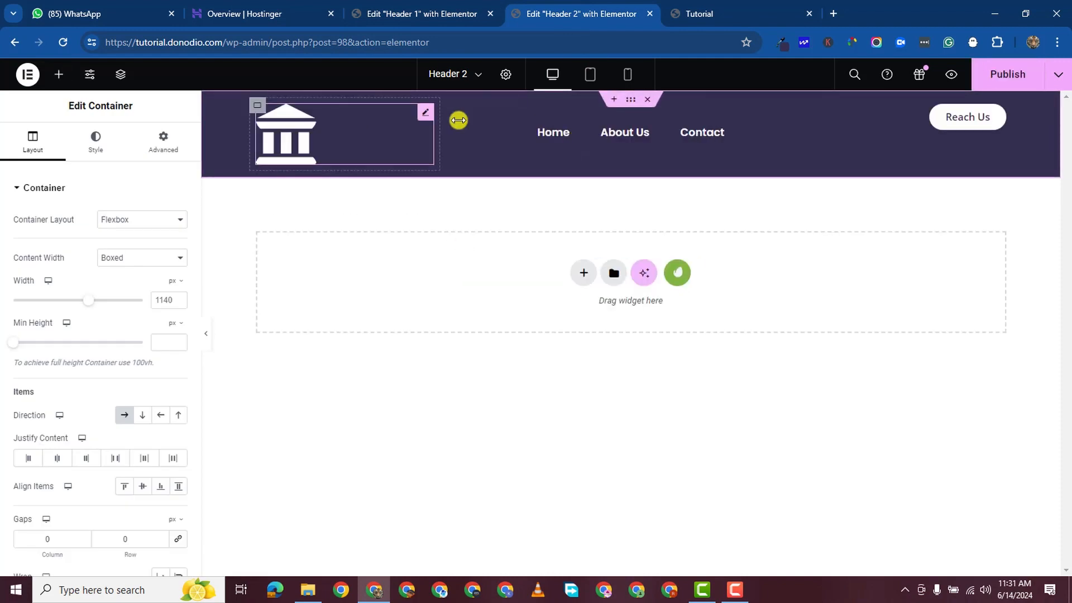
# Replace the logo image in Header 2 with the blue bank-1.png from the media library.
pyautogui.click(429, 111)
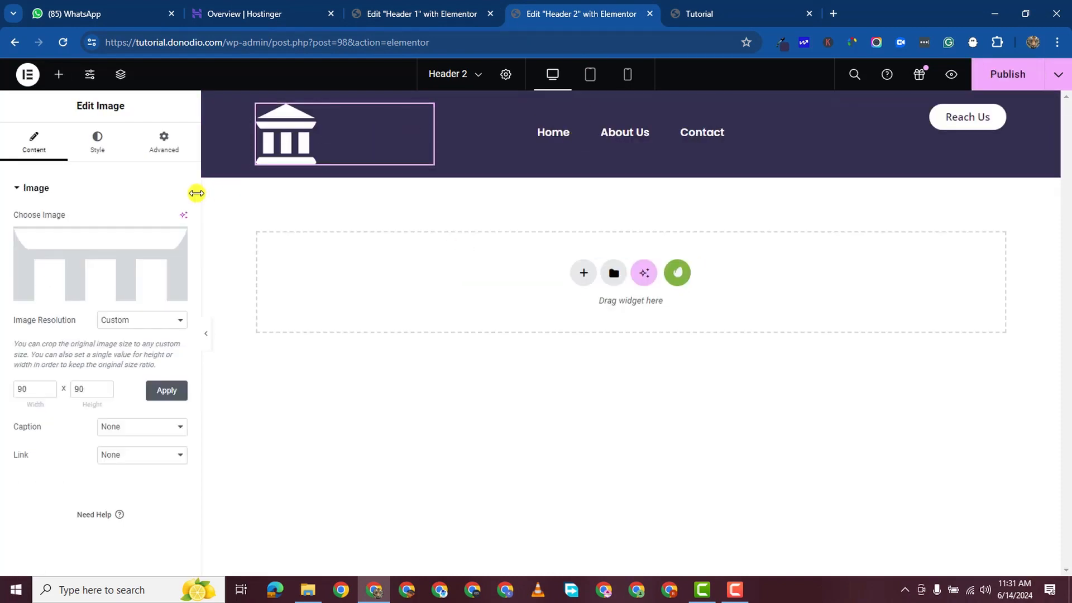
pyautogui.click(105, 256)
pyautogui.click(247, 221)
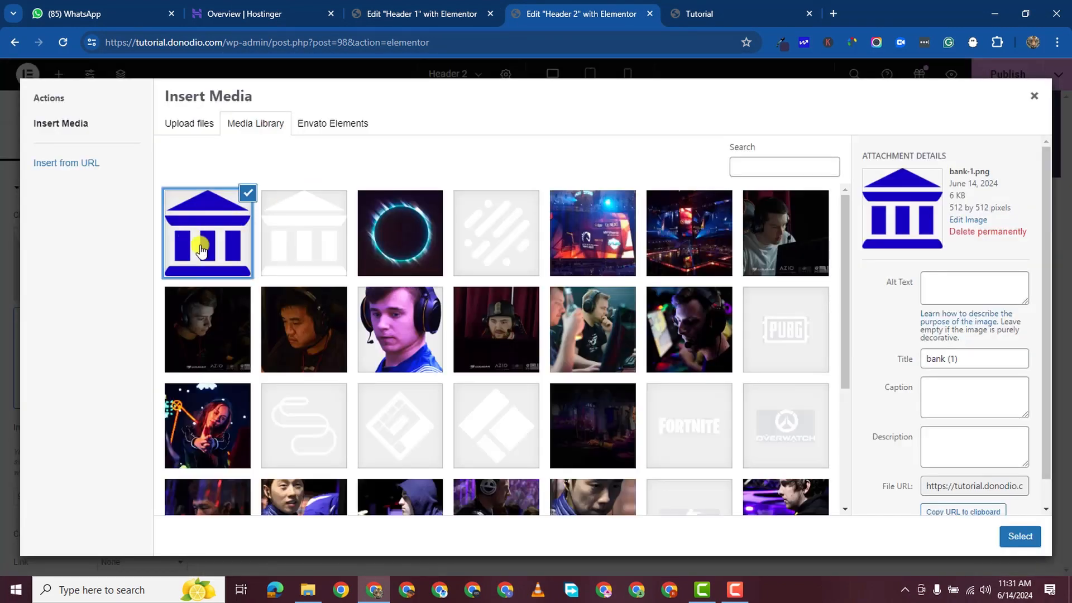
pyautogui.click(1019, 536)
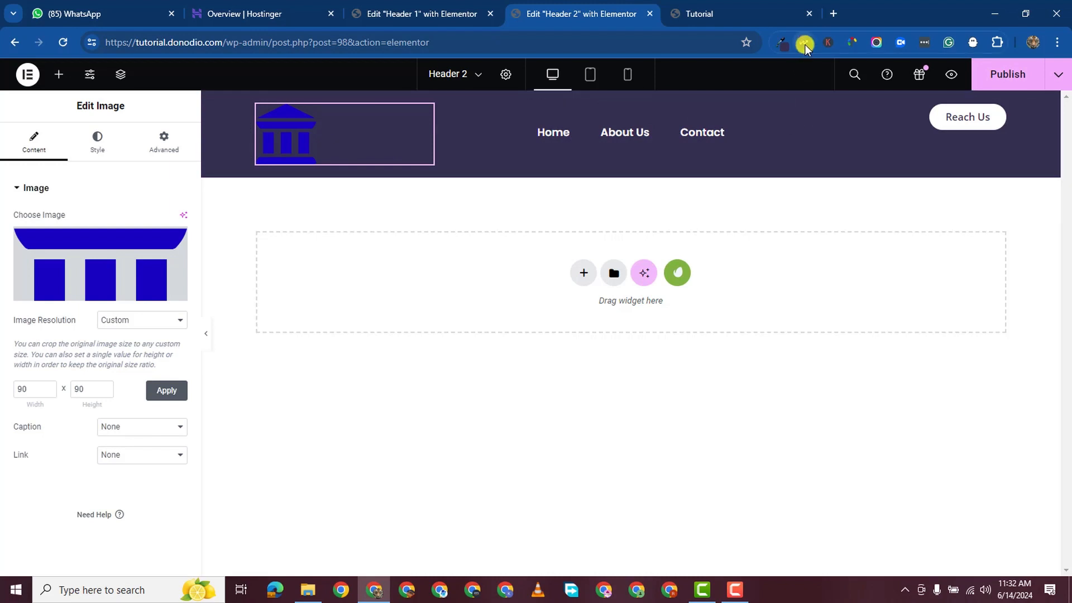
# Copy the selected colour code 352f51 from the Eye Dropper extension.
pyautogui.click(788, 43)
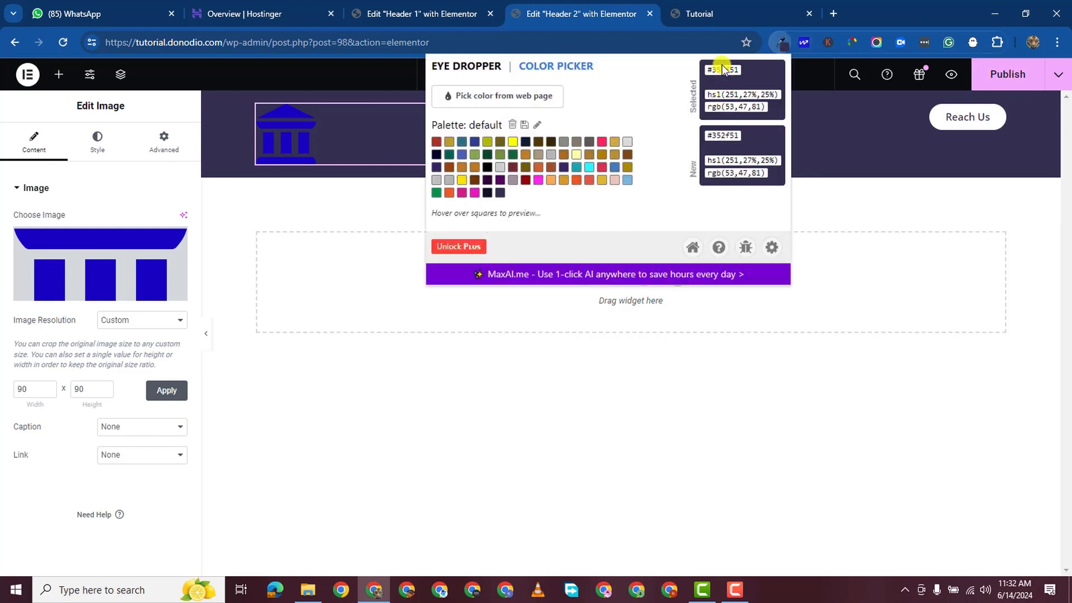
pyautogui.doubleClick(723, 69)
pyautogui.rightClick(725, 71)
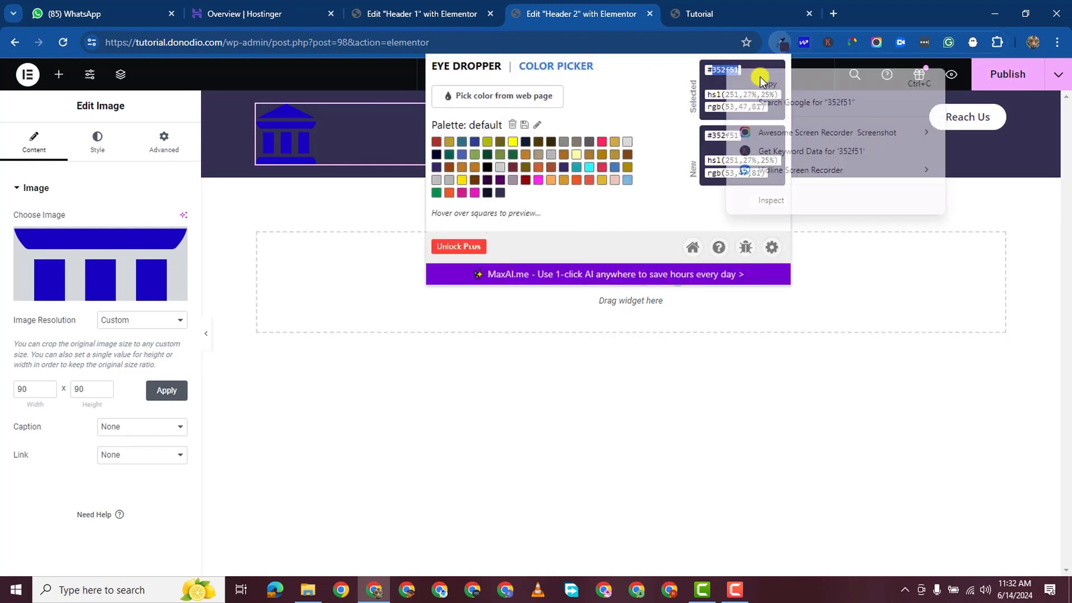
pyautogui.click(789, 90)
pyautogui.click(359, 352)
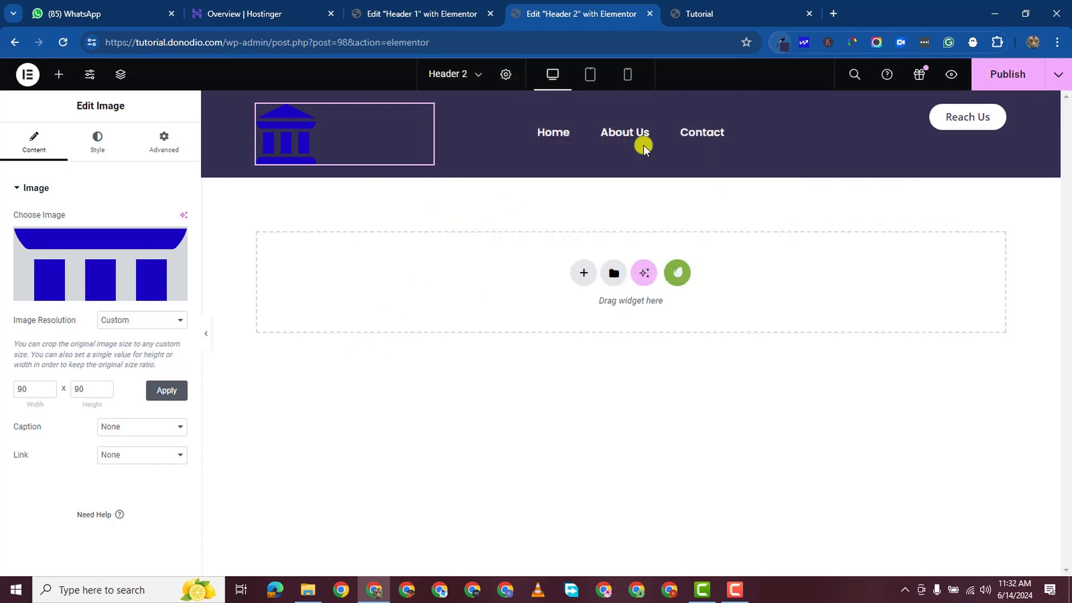
# Set the navigation menu's normal text color to the copied code 352f51.
pyautogui.click(747, 125)
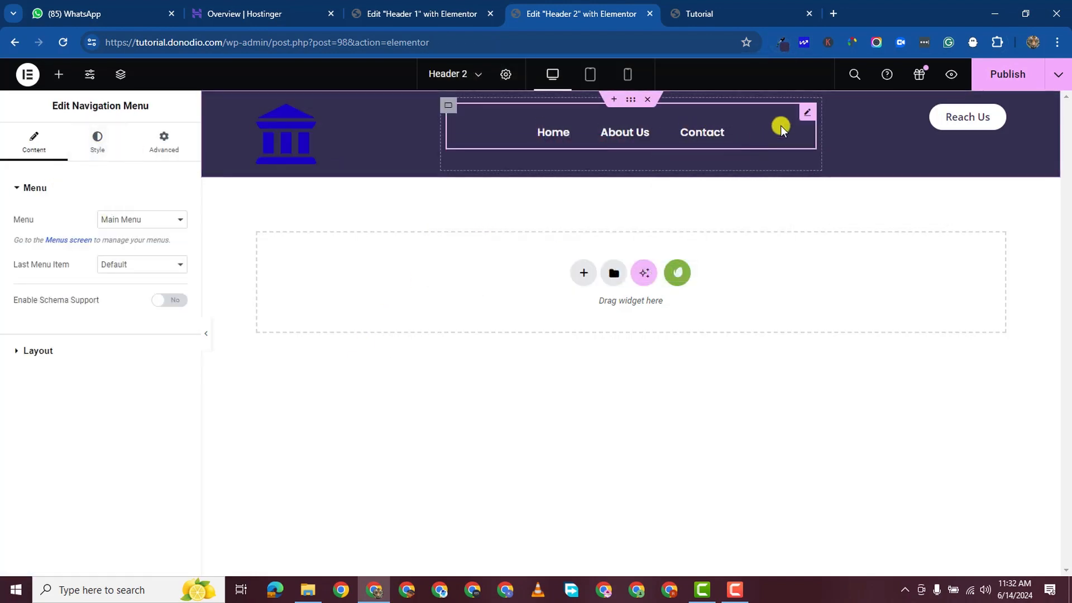
pyautogui.click(97, 147)
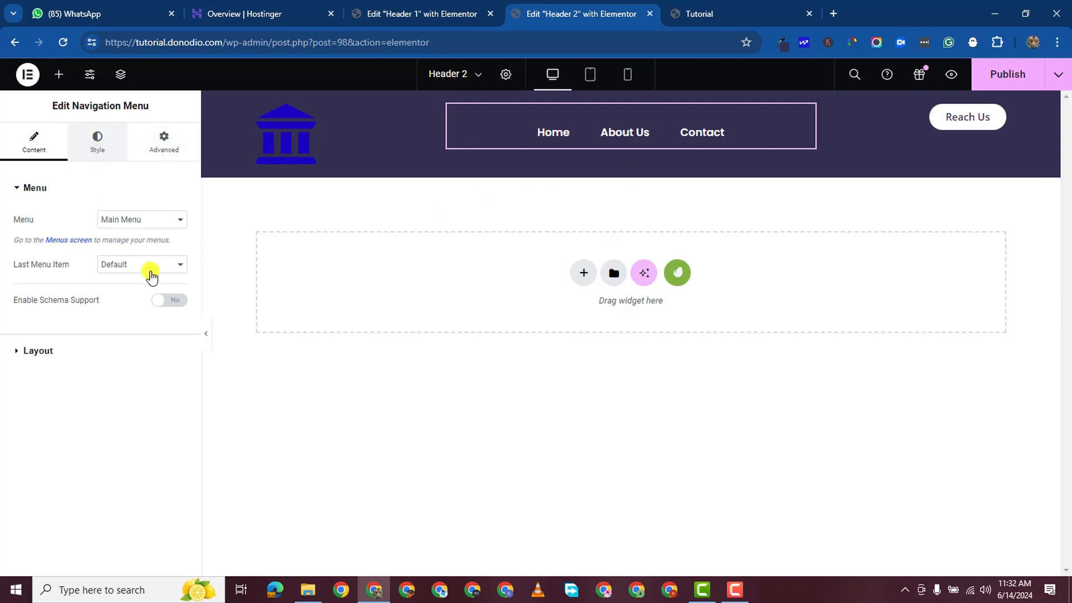
pyautogui.click(179, 482)
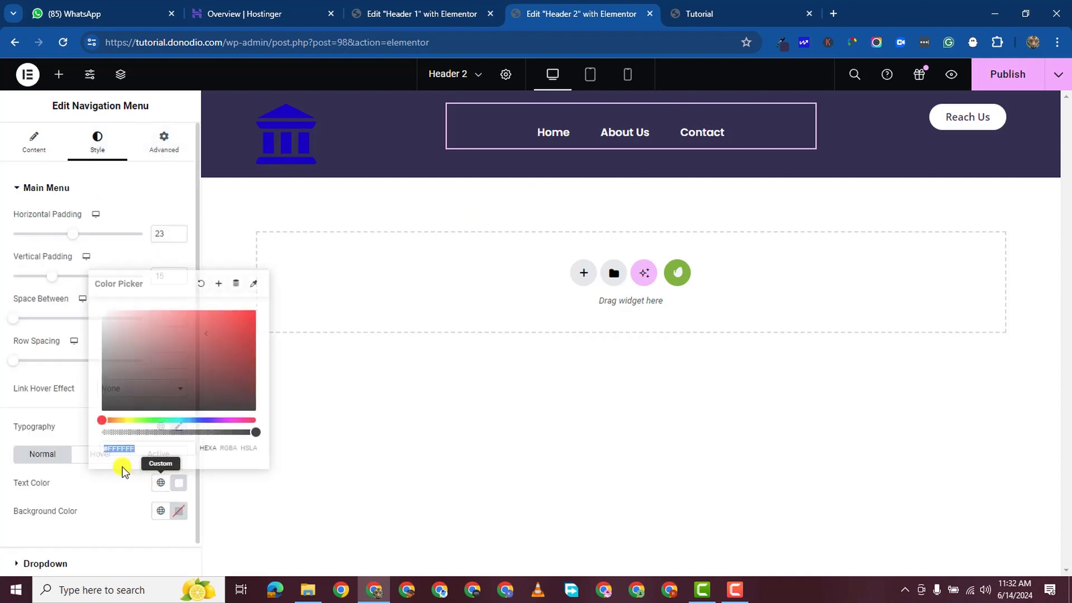
pyautogui.rightClick(122, 451)
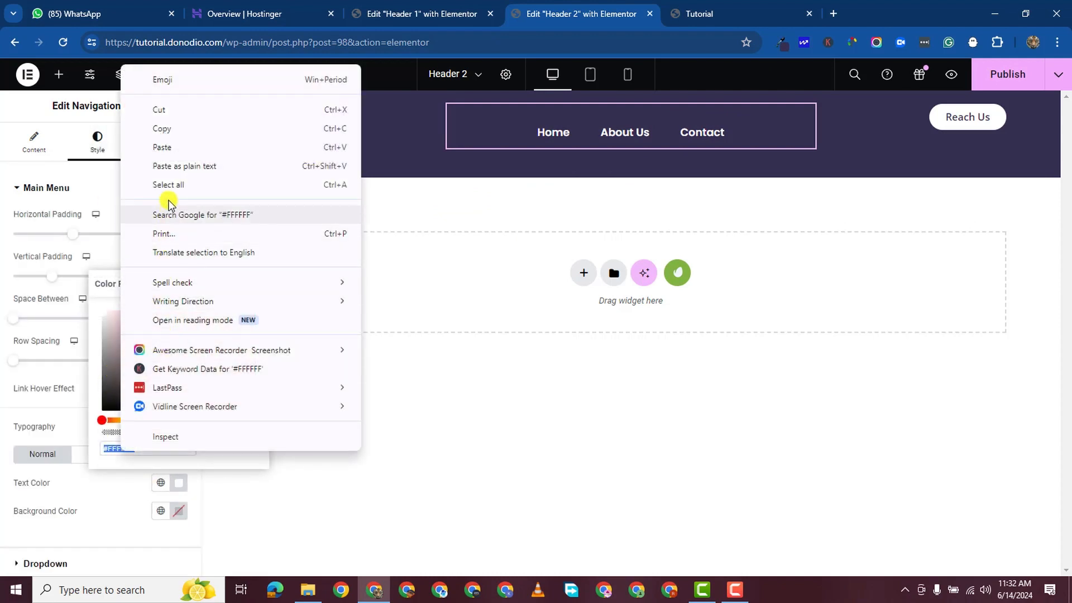
pyautogui.click(168, 129)
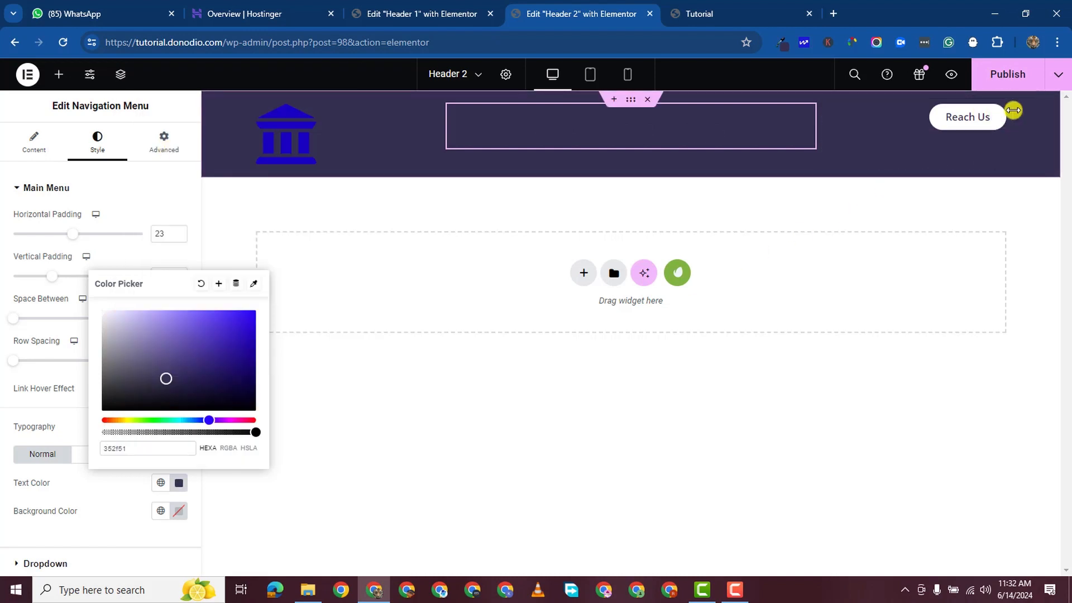
# Set the Reach Us button's normal background color to the copied dark purple 352f51.
pyautogui.click(991, 112)
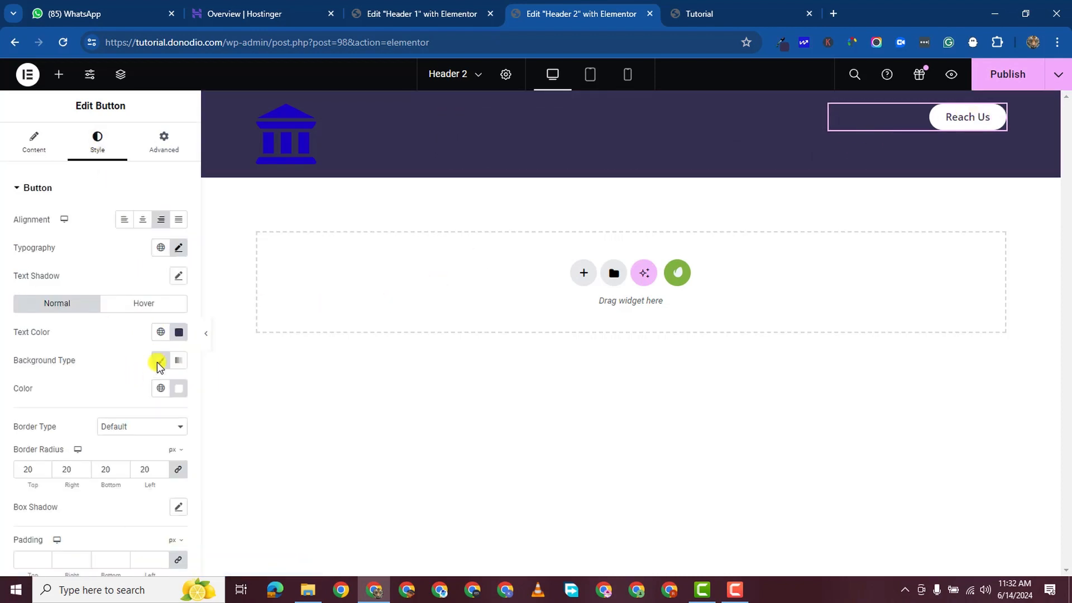
pyautogui.click(179, 388)
pyautogui.rightClick(122, 352)
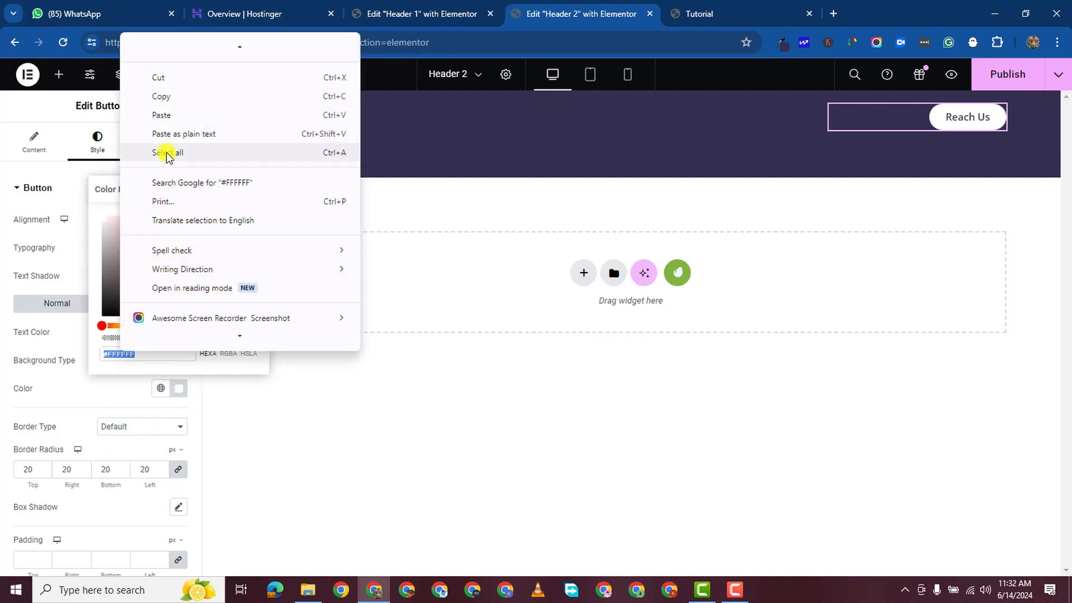
pyautogui.click(158, 113)
pyautogui.click(443, 440)
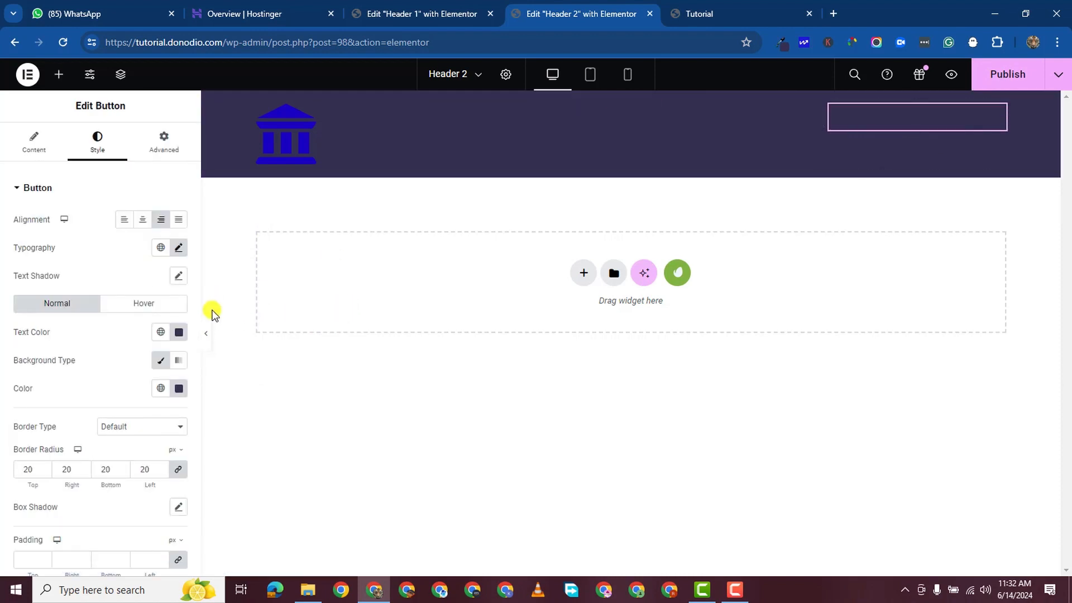
# Change the Reach Us button's normal text color to white.
pyautogui.click(178, 332)
pyautogui.moveTo(128, 386); pyautogui.dragTo(99, 387)
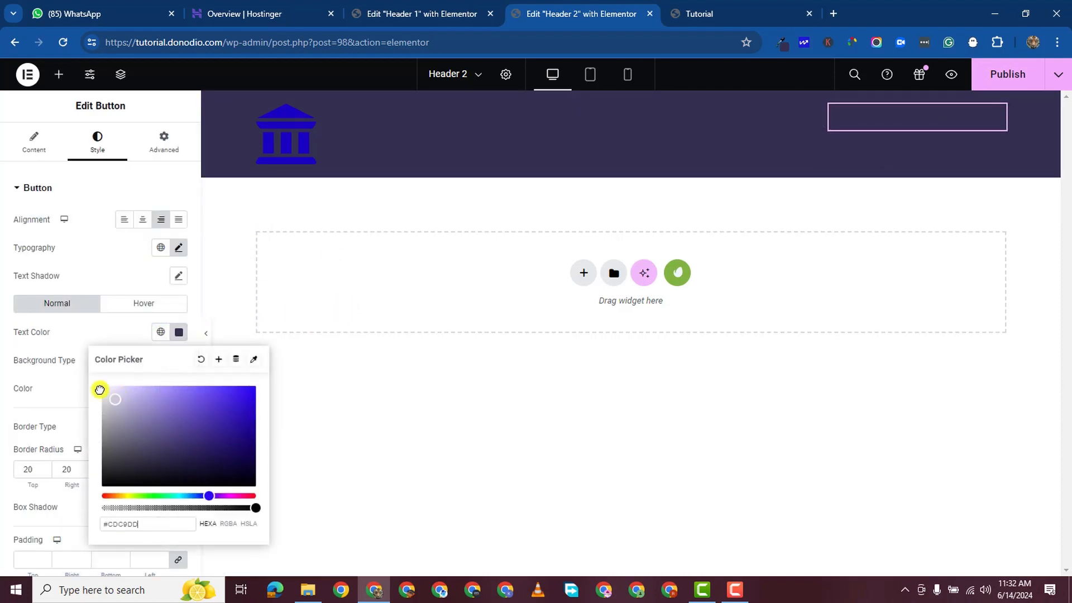
pyautogui.click(2, 428)
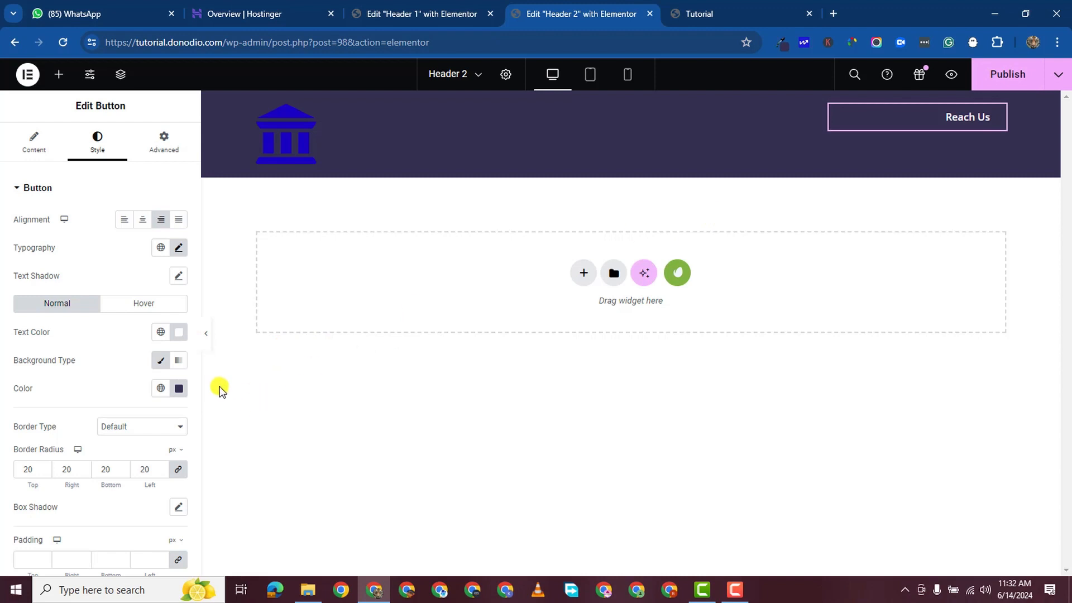
# Set the Reach Us button's normal text color to the copied 352f51 and its background color to white.
pyautogui.click(177, 334)
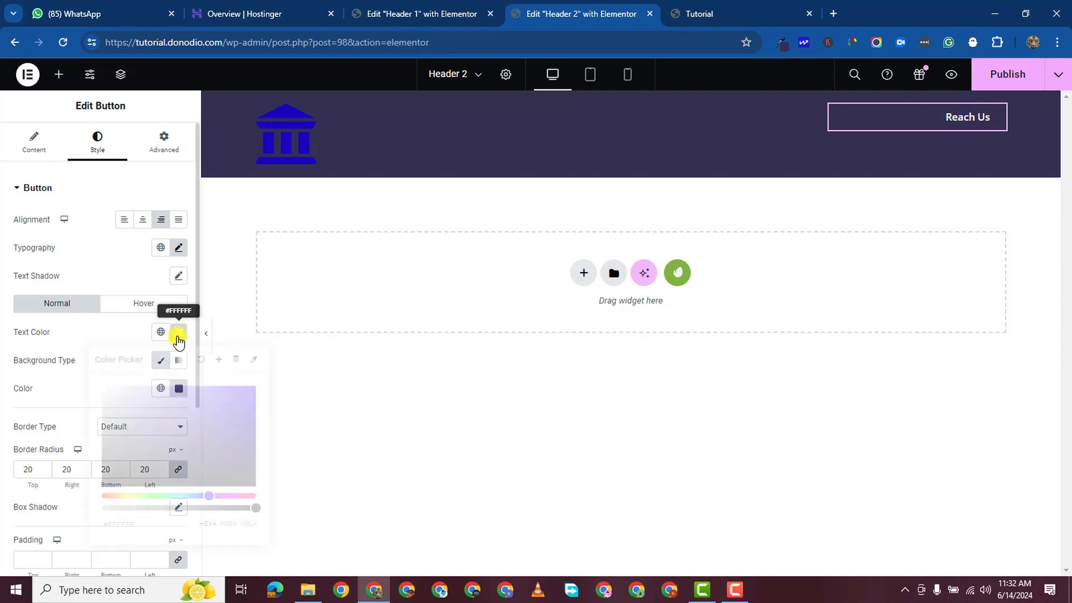
pyautogui.rightClick(126, 524)
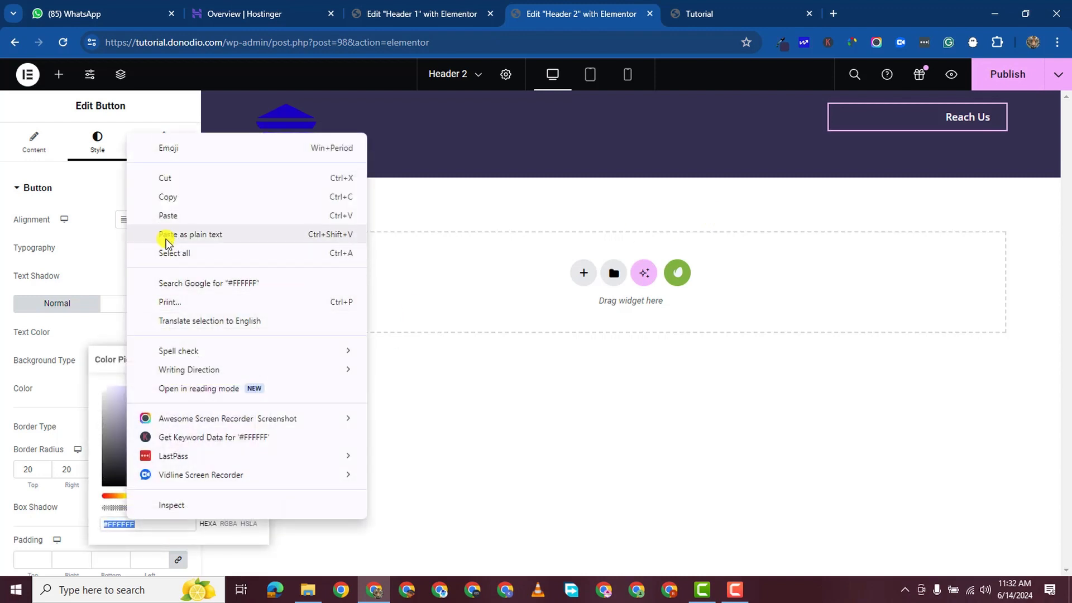
pyautogui.click(163, 216)
pyautogui.click(457, 348)
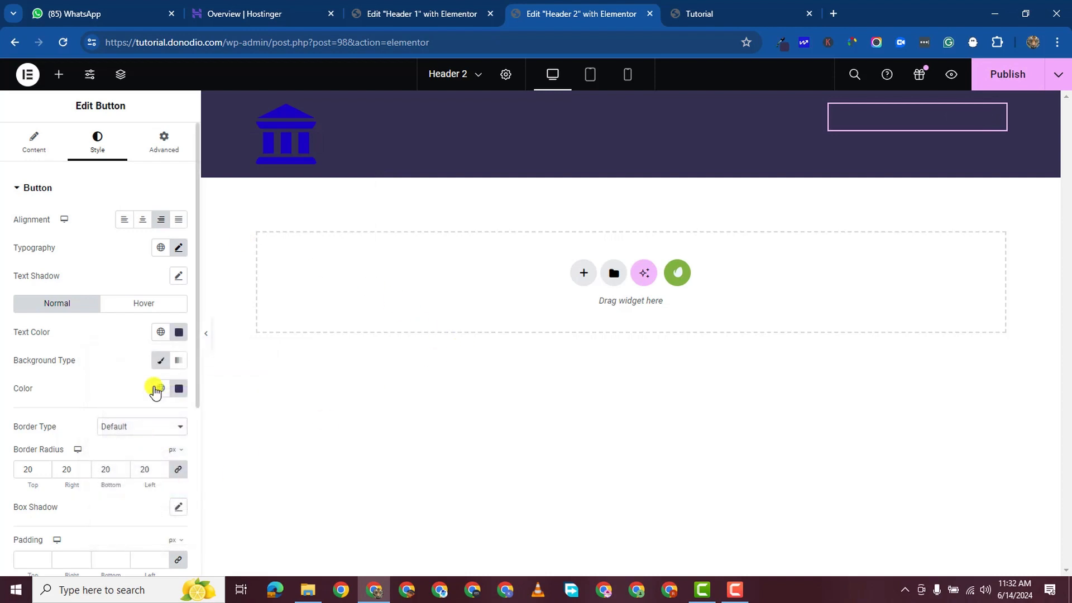
pyautogui.click(180, 391)
pyautogui.moveTo(124, 306); pyautogui.dragTo(102, 206)
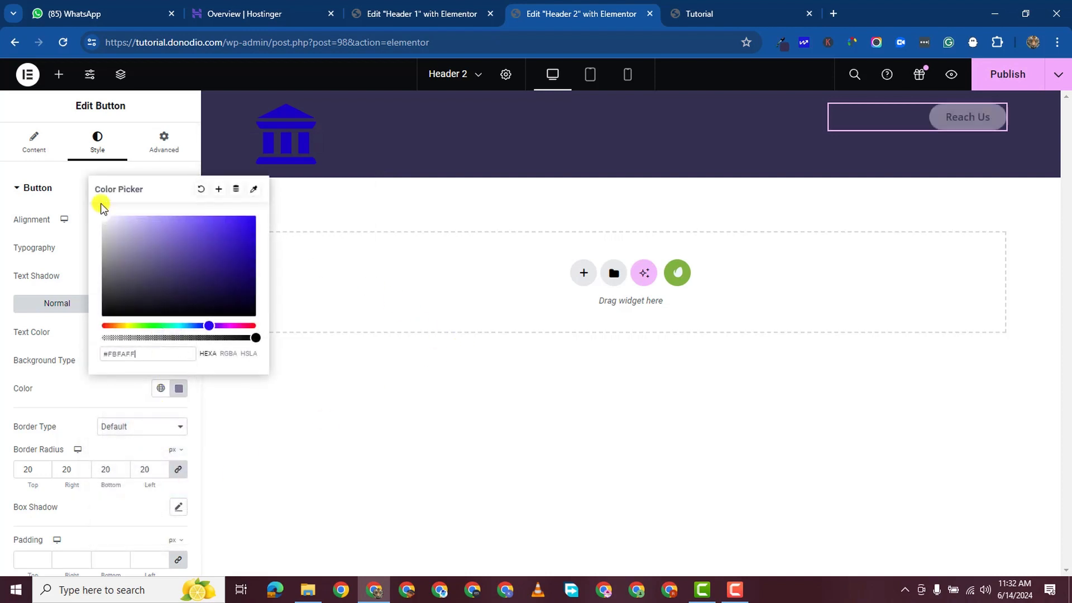
pyautogui.click(2, 366)
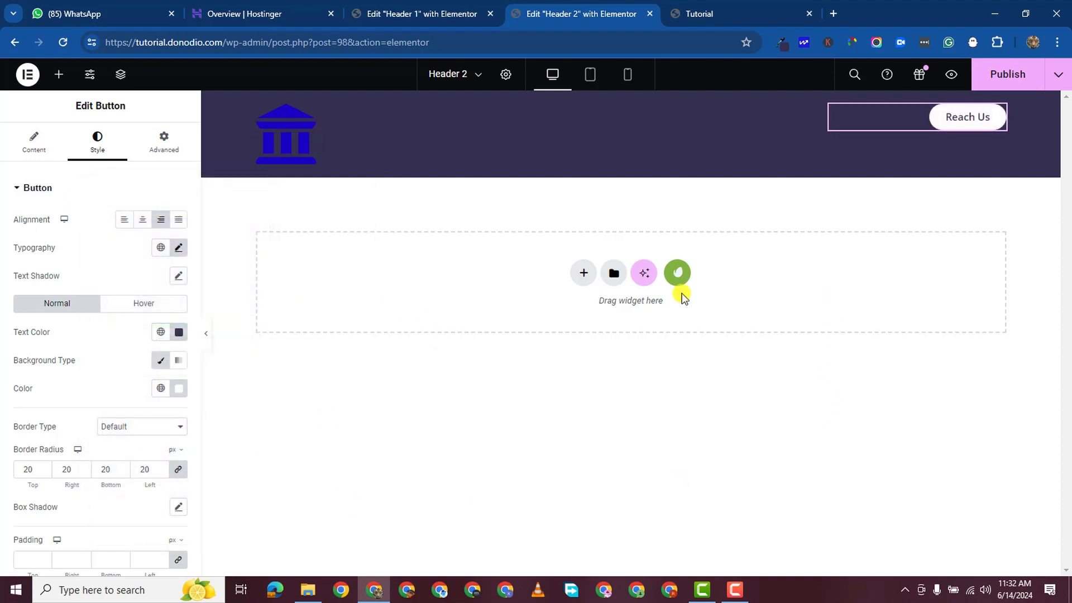
# Restore the Reach Us button's normal background color to the copied dark purple 352f51.
pyautogui.click(178, 333)
pyautogui.click(361, 355)
pyautogui.click(997, 113)
pyautogui.click(179, 389)
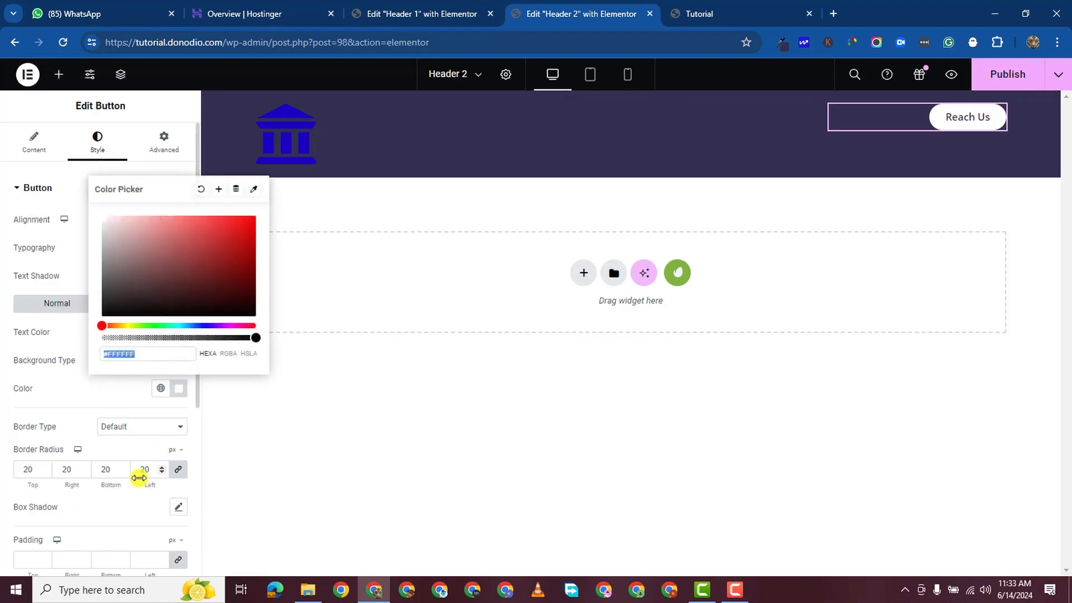
pyautogui.rightClick(123, 359)
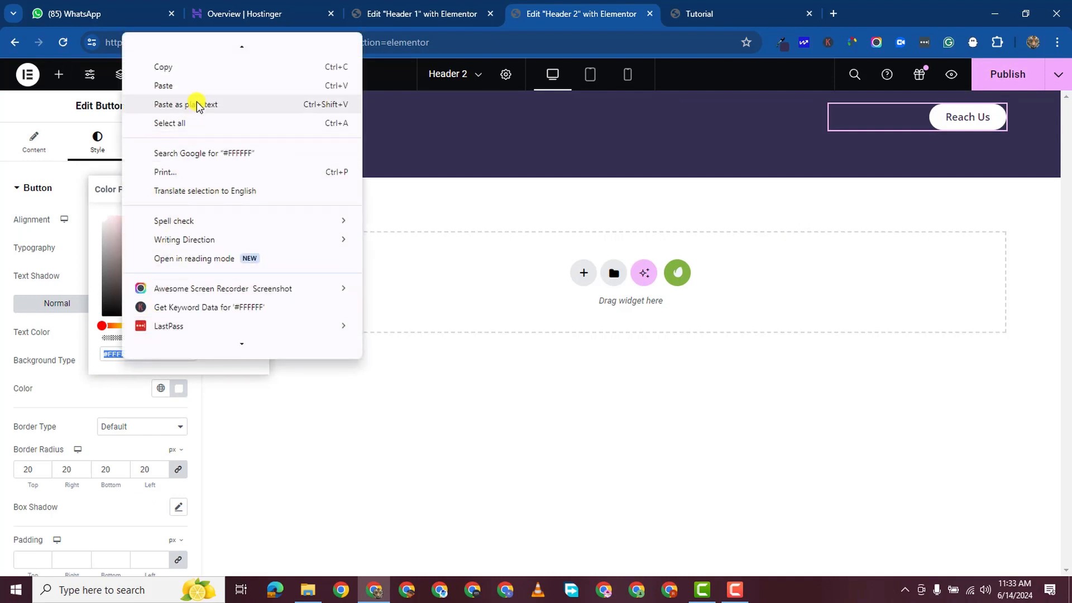
pyautogui.click(182, 82)
pyautogui.click(417, 401)
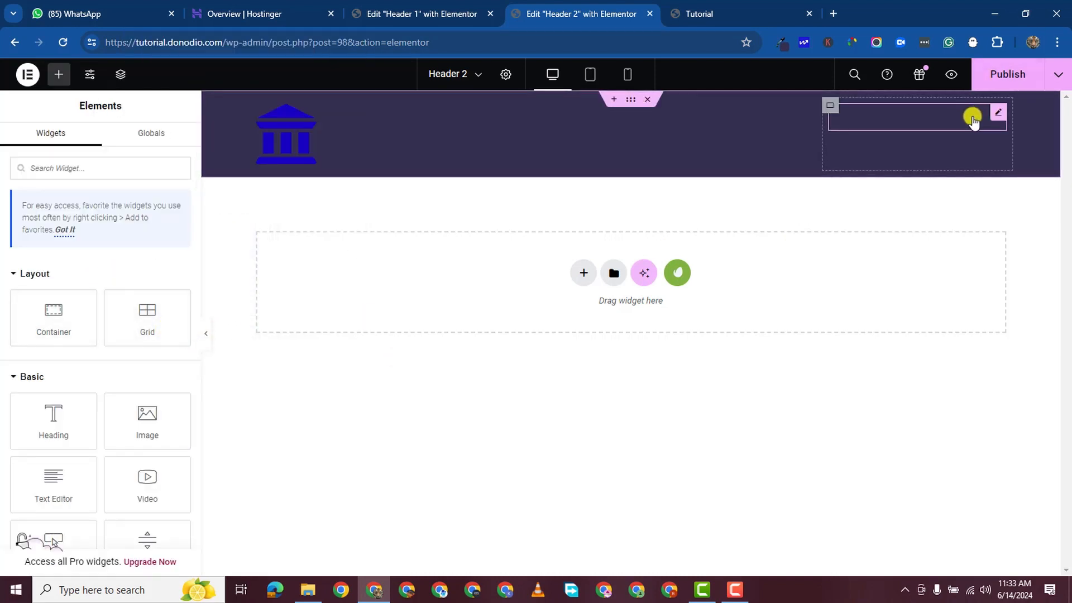
# Set the Reach Us button's normal text color back to white #FFFFFF.
pyautogui.click(998, 112)
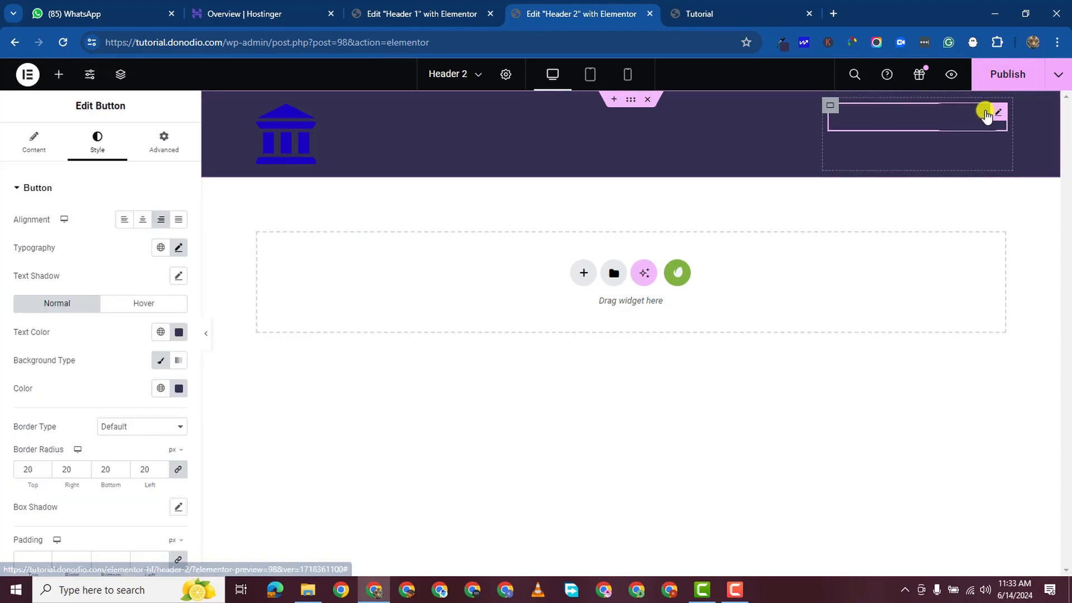
pyautogui.click(180, 334)
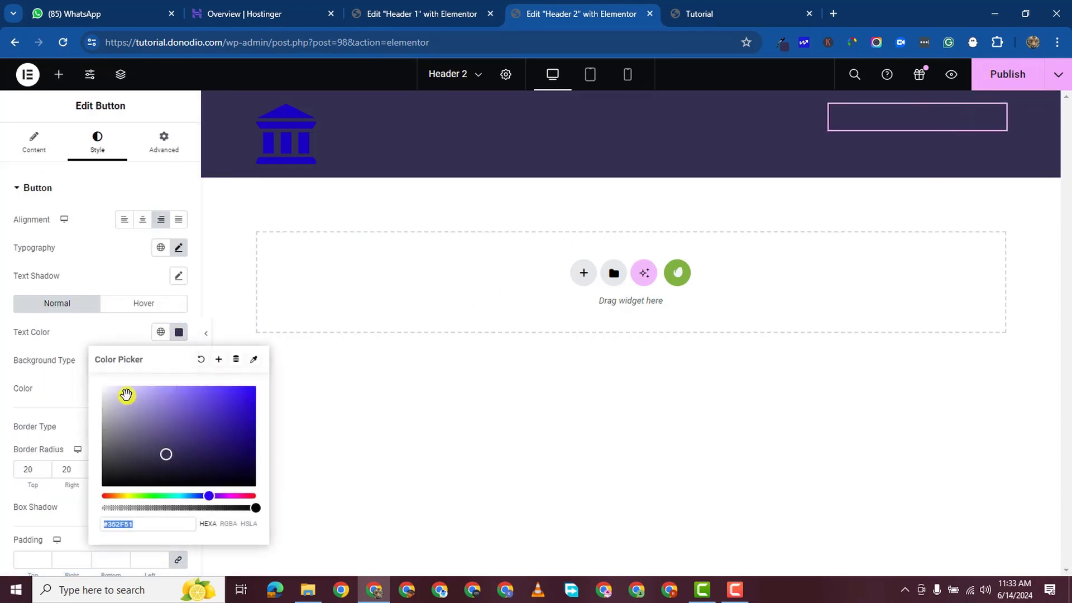
pyautogui.moveTo(127, 395); pyautogui.dragTo(95, 383)
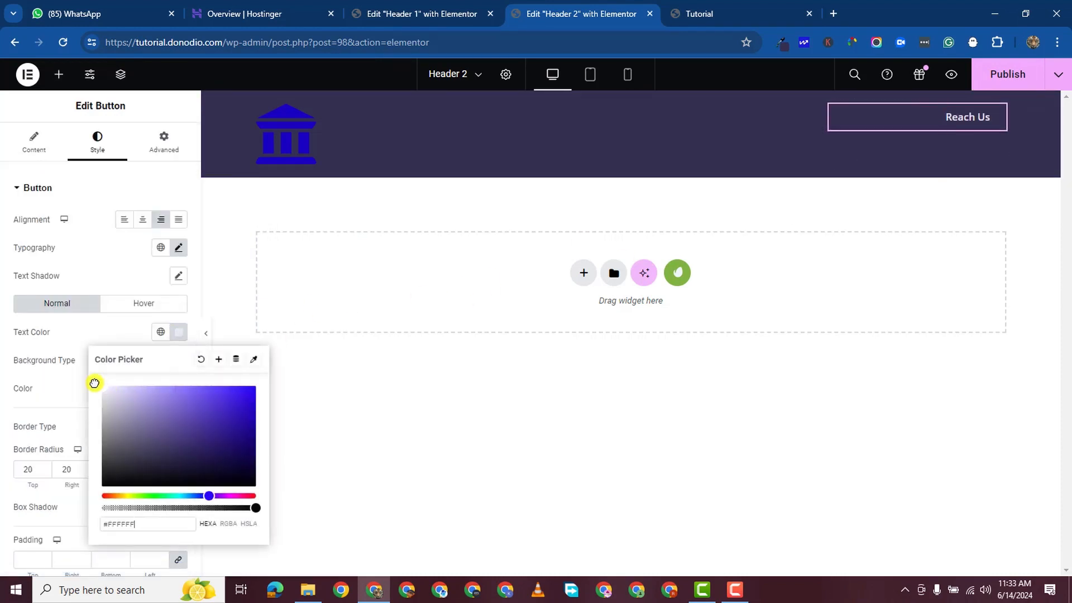
pyautogui.click(433, 220)
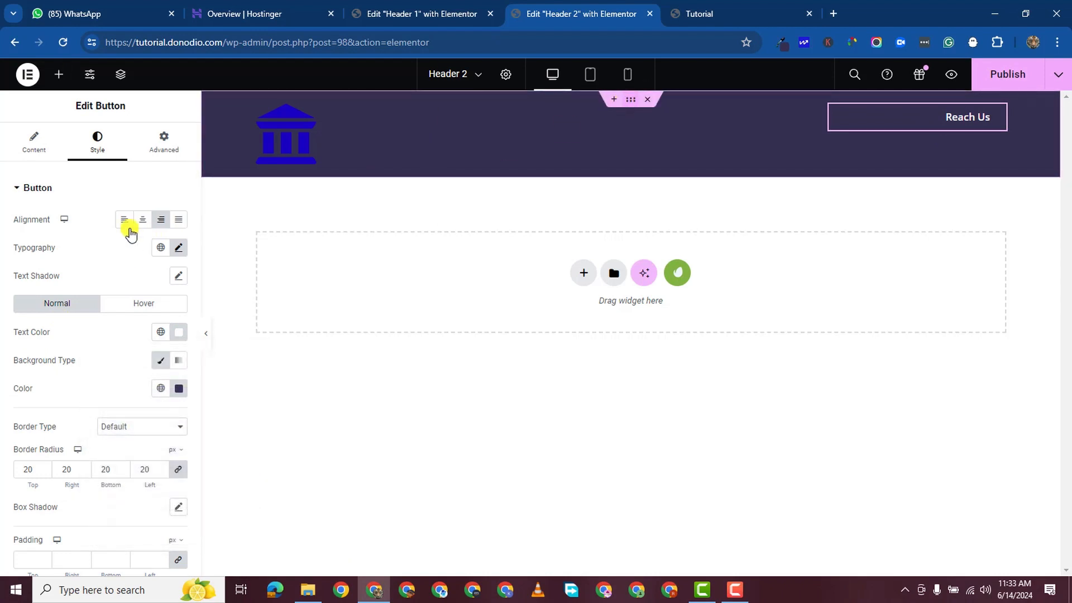
# Set the Header 2 container's normal background color to white #FFFFFF and publish the header.
pyautogui.click(99, 150)
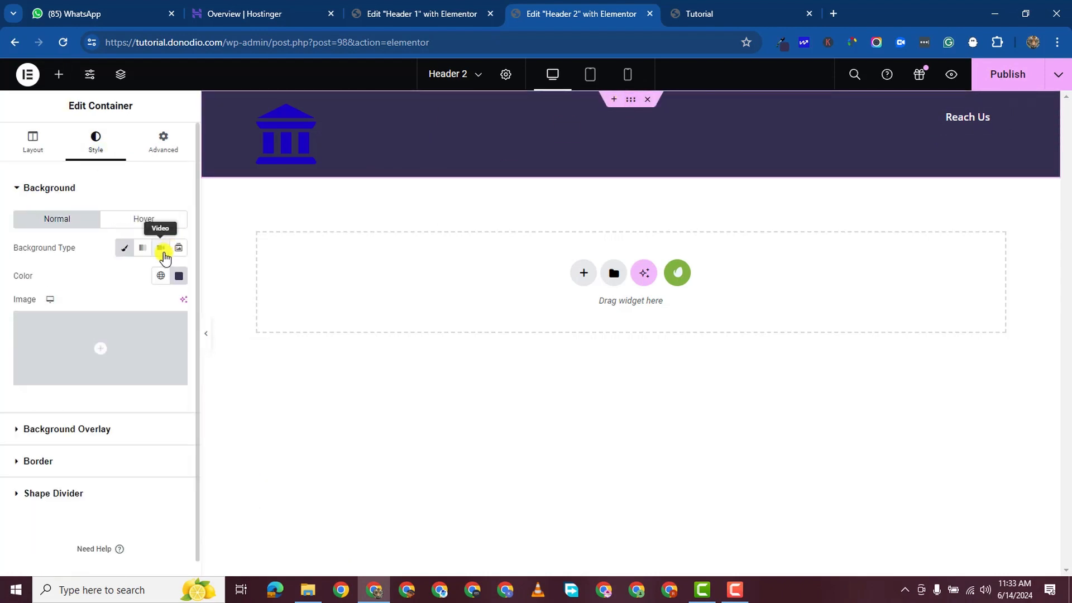
pyautogui.click(179, 279)
pyautogui.moveTo(133, 356); pyautogui.dragTo(75, 311)
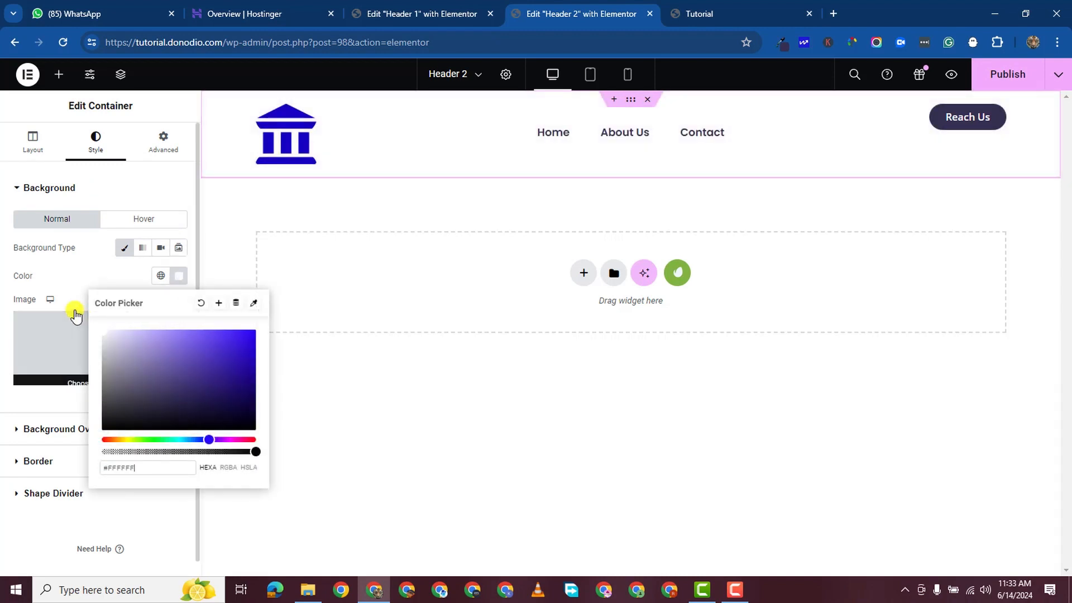
pyautogui.click(4, 309)
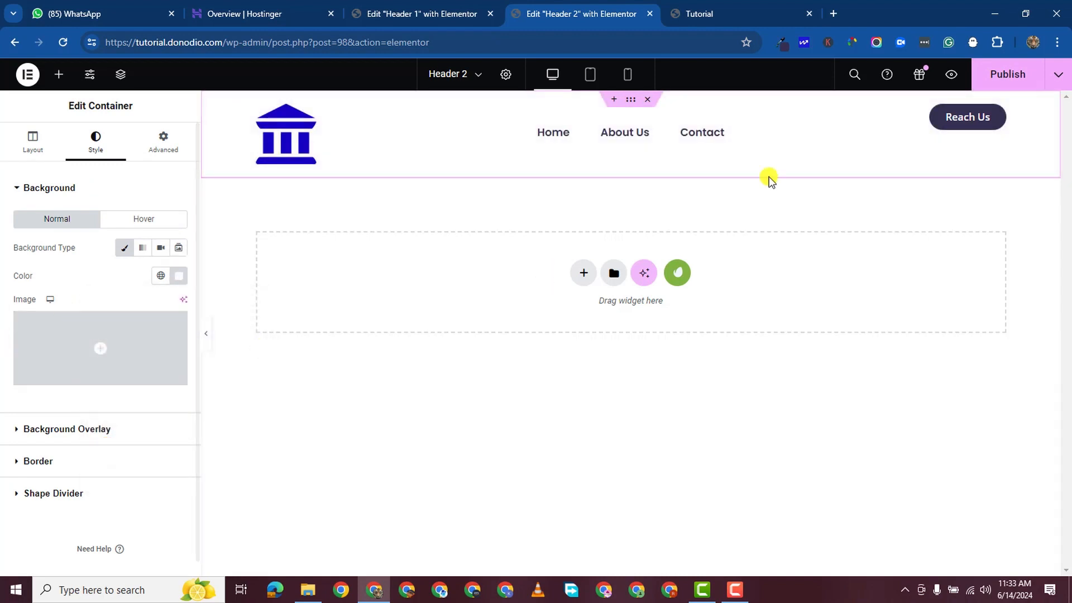
pyautogui.click(978, 84)
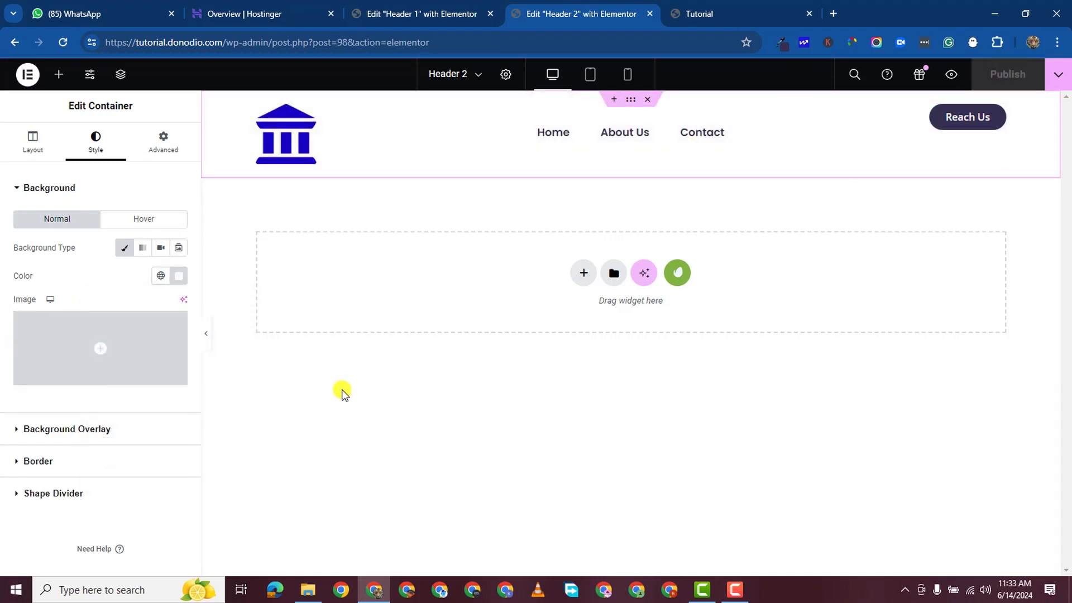
# Reload the live site and check which header appears on the Home, About Us and Contact pages.
pyautogui.click(716, 12)
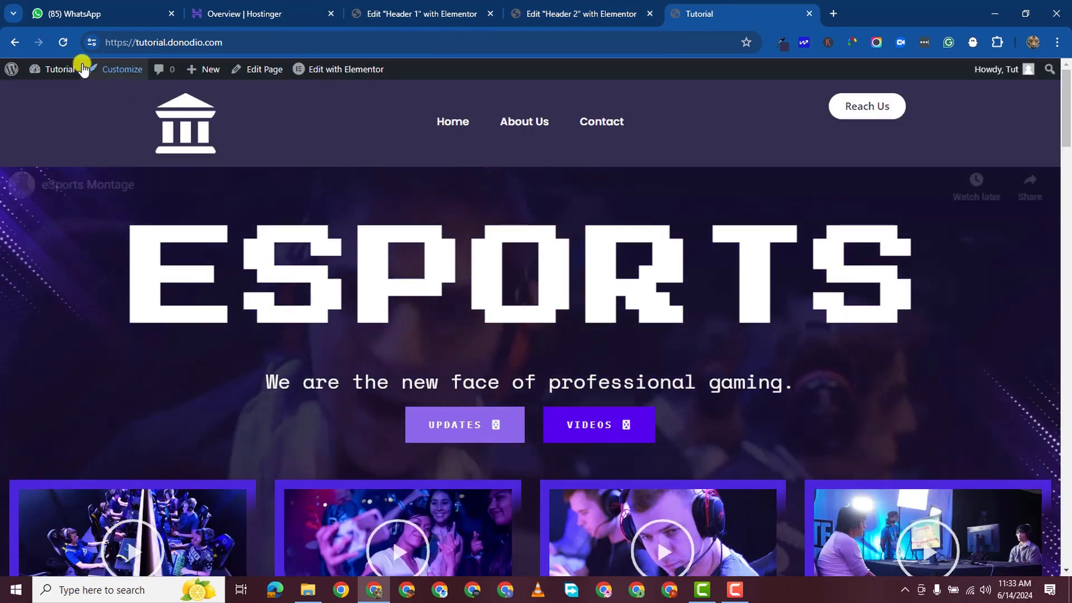
pyautogui.press('F5')
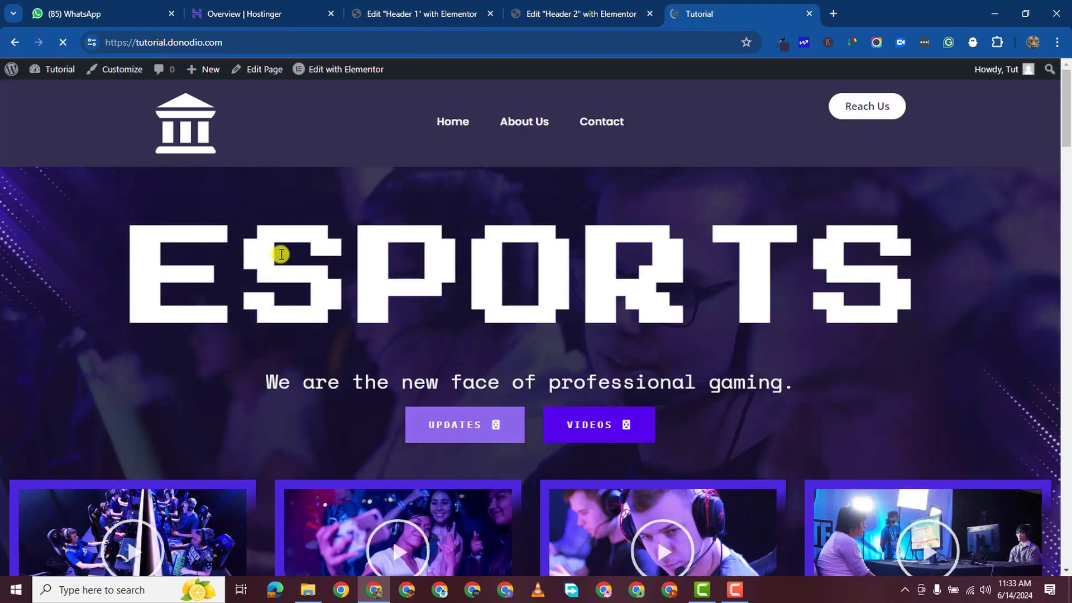
pyautogui.scroll(-10, 515, 376)
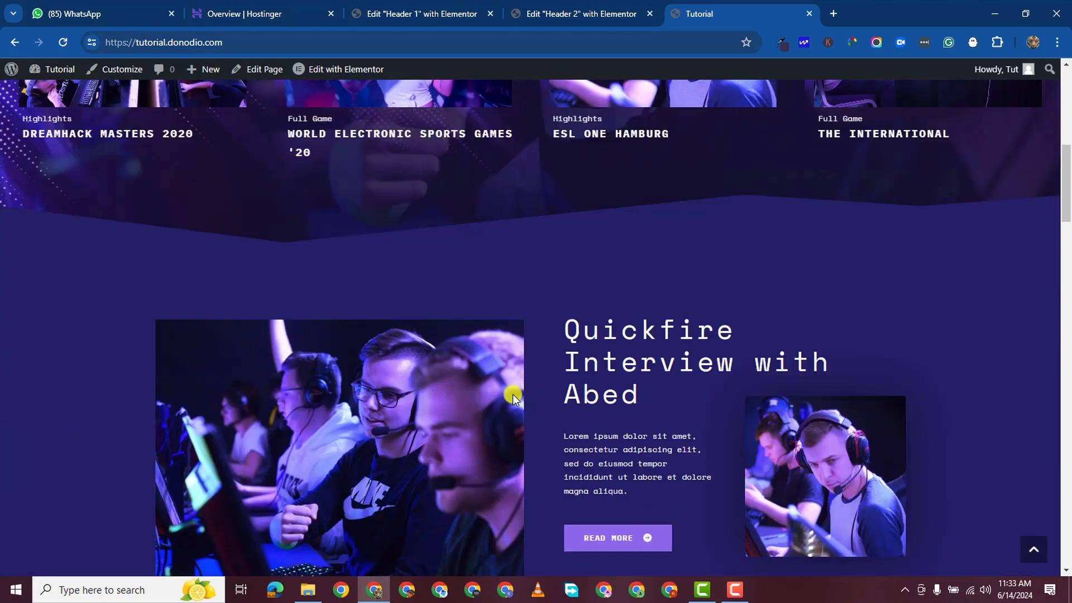
pyautogui.scroll(10, 513, 395)
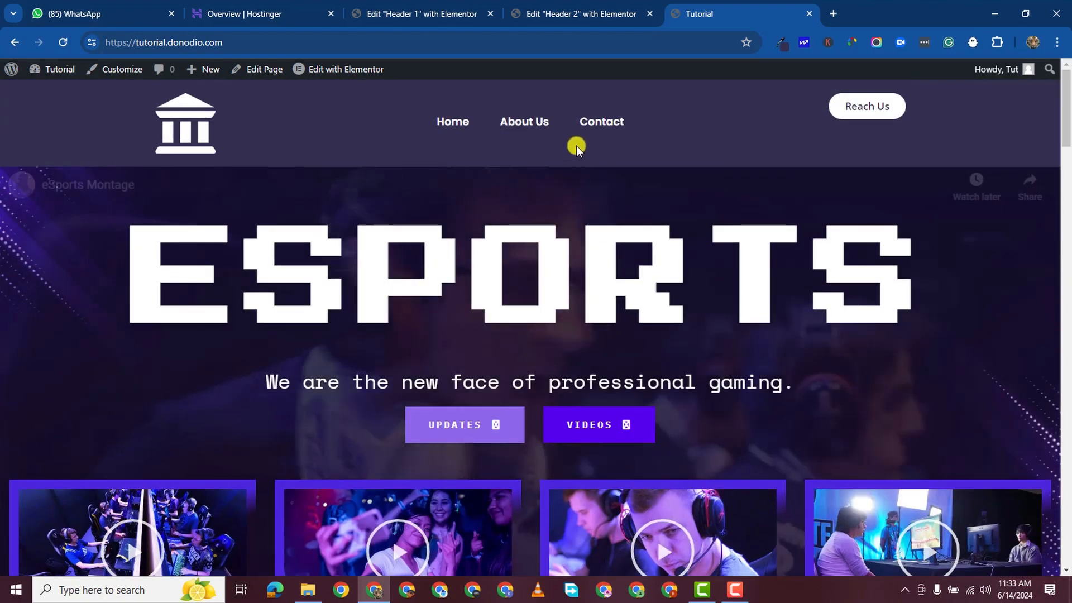
pyautogui.click(528, 121)
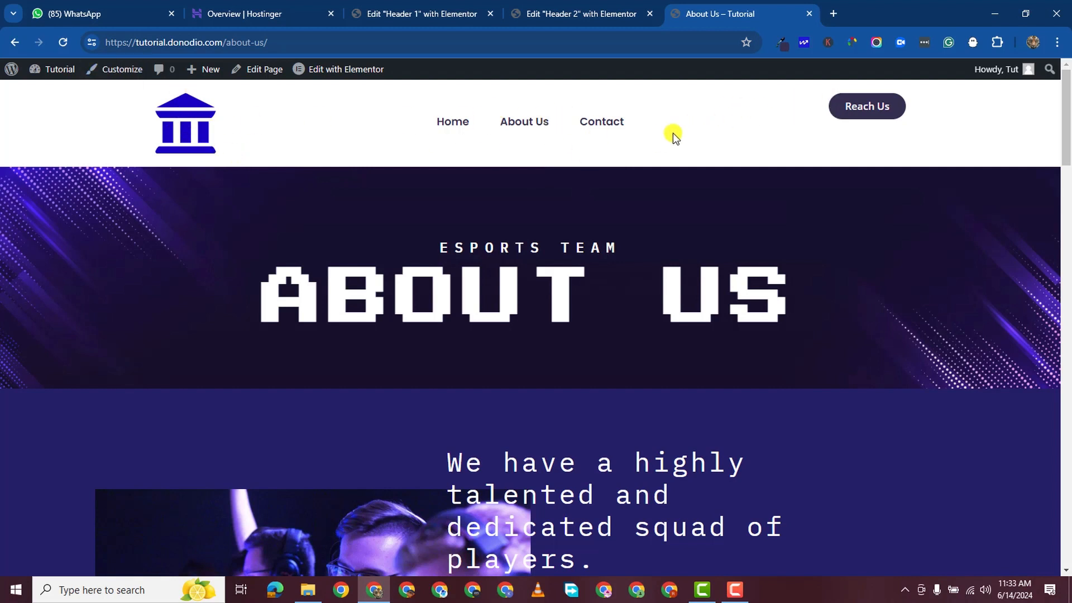
pyautogui.click(609, 125)
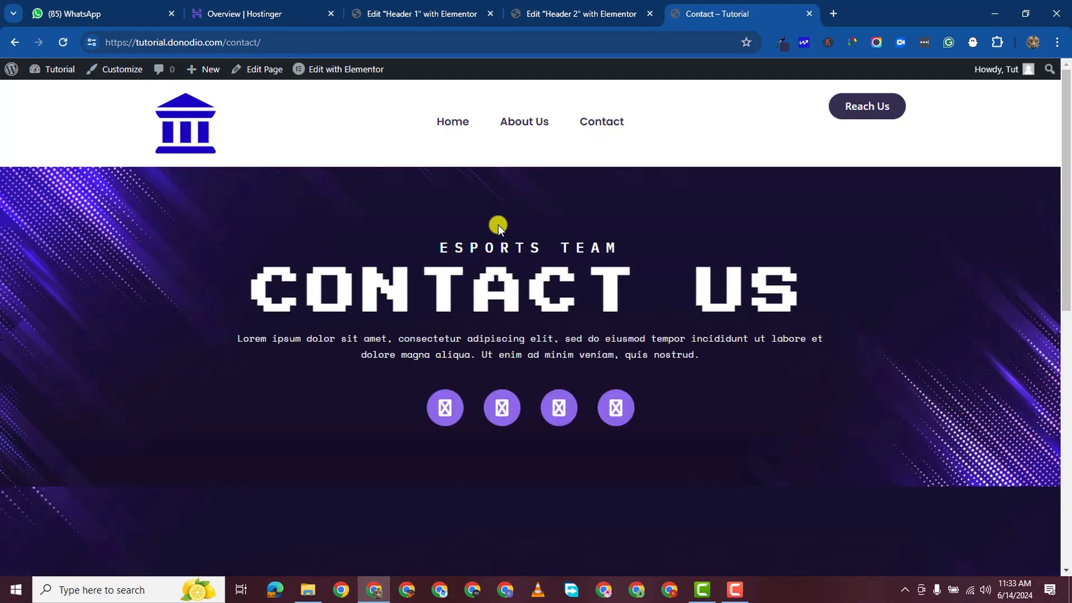
pyautogui.scroll(-10, 602, 313)
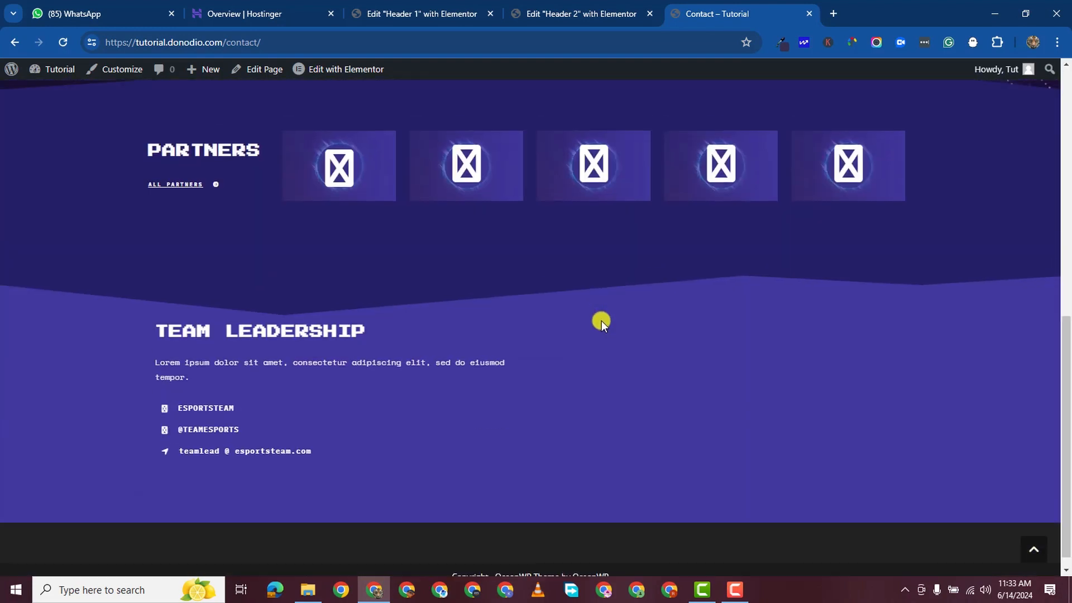
pyautogui.scroll(10, 602, 320)
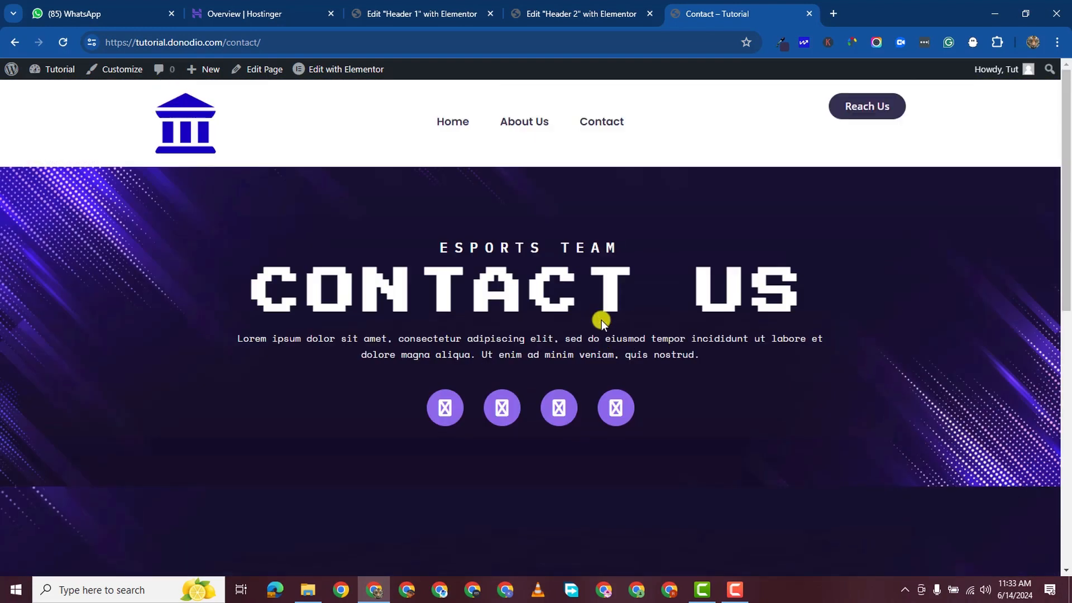
pyautogui.click(595, 12)
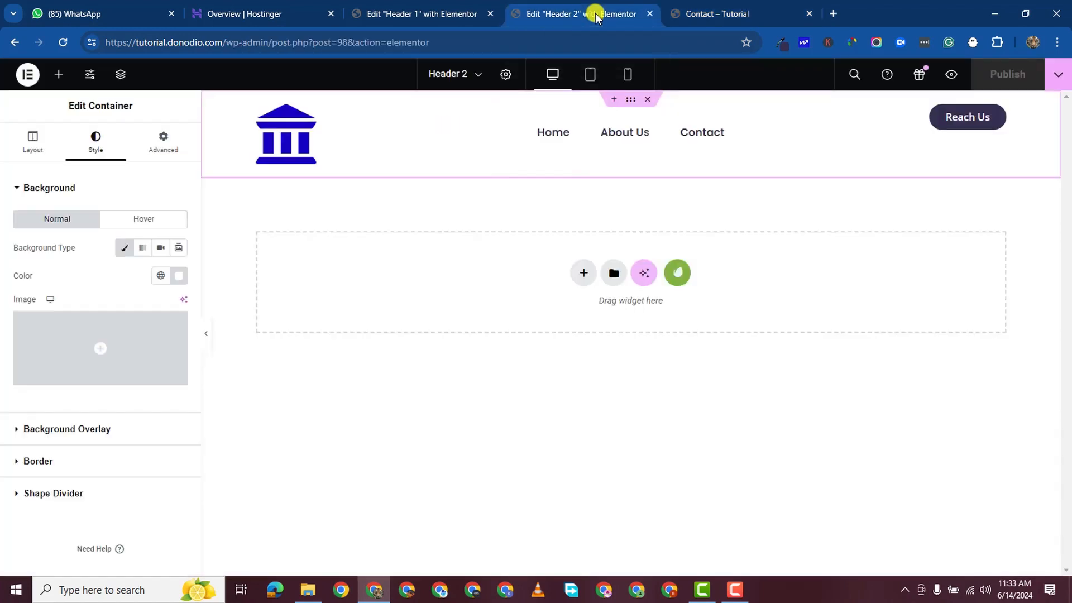
pyautogui.click(683, 8)
pyautogui.click(400, 12)
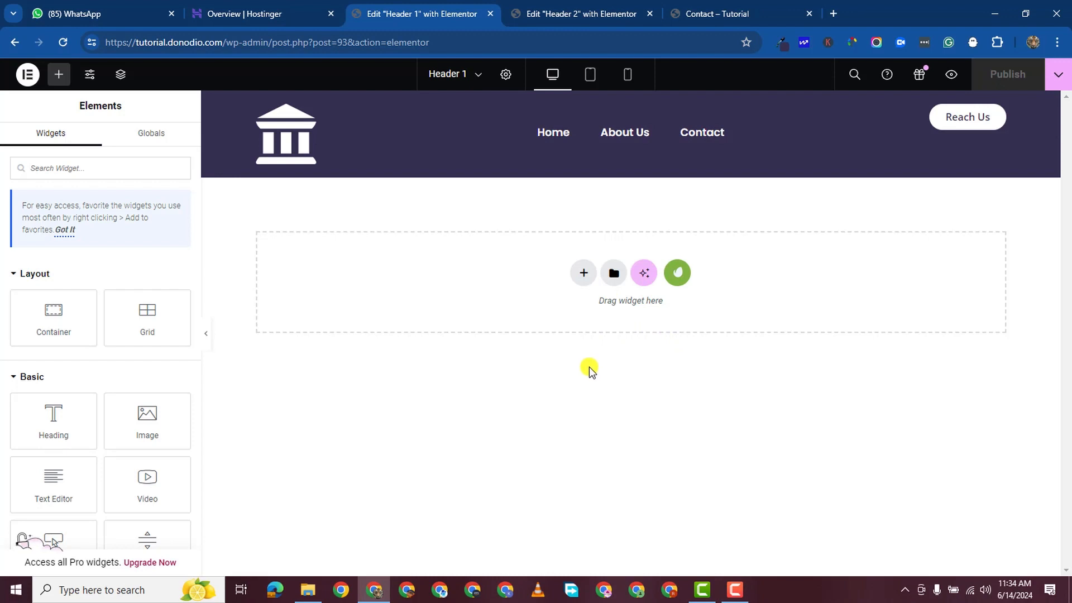
pyautogui.click(735, 590)
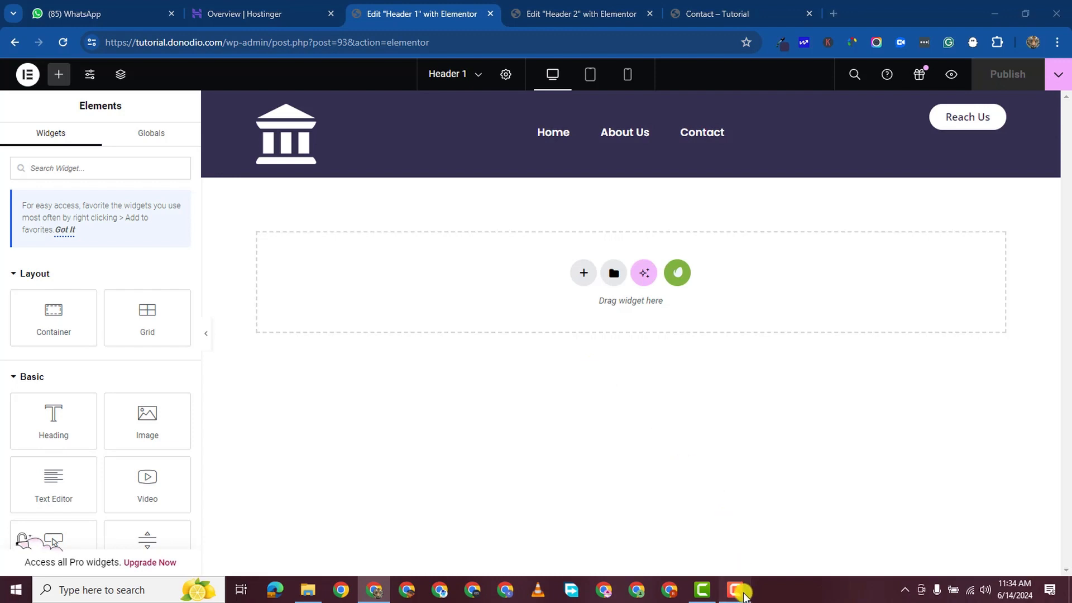